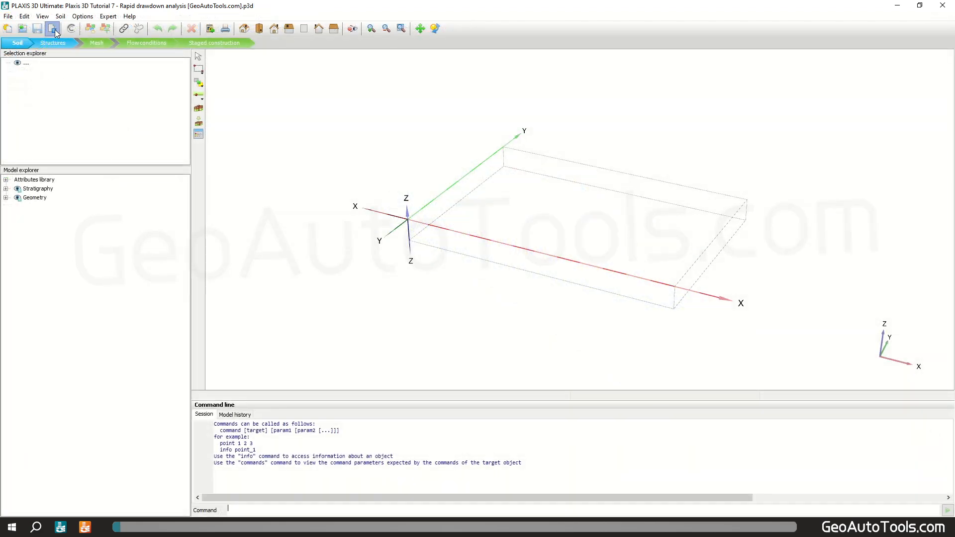
Title the project "Plaxis 3D Tutorial 7 - Rapid drawdown analysis [GeoAutoTools.com]" and add the comment "Find more free tutorials and tools by visiting GeoAutoTools.com"
click(55, 29)
text(Plaxis)
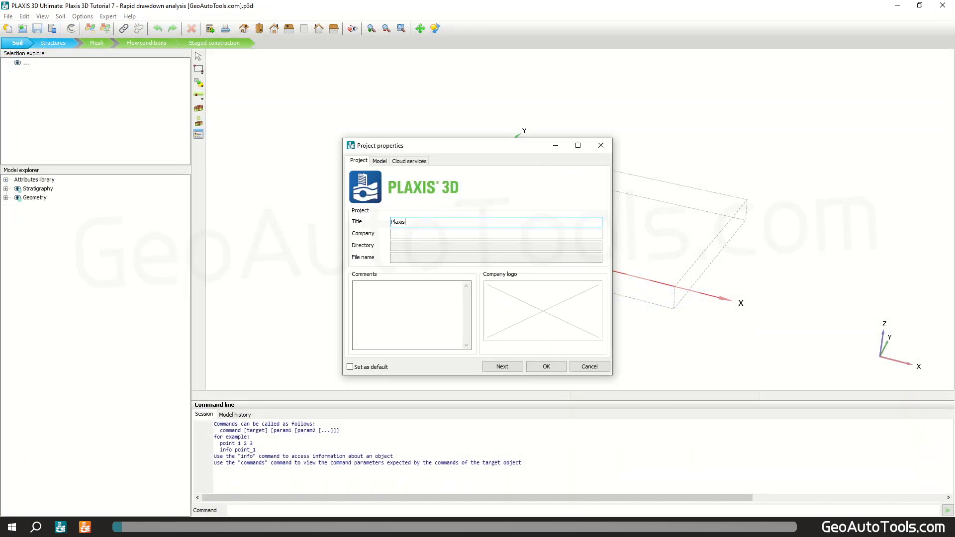
text( 3D Tutorial 7 - Rapid drawdown analysis [GeoAutoTools.com)
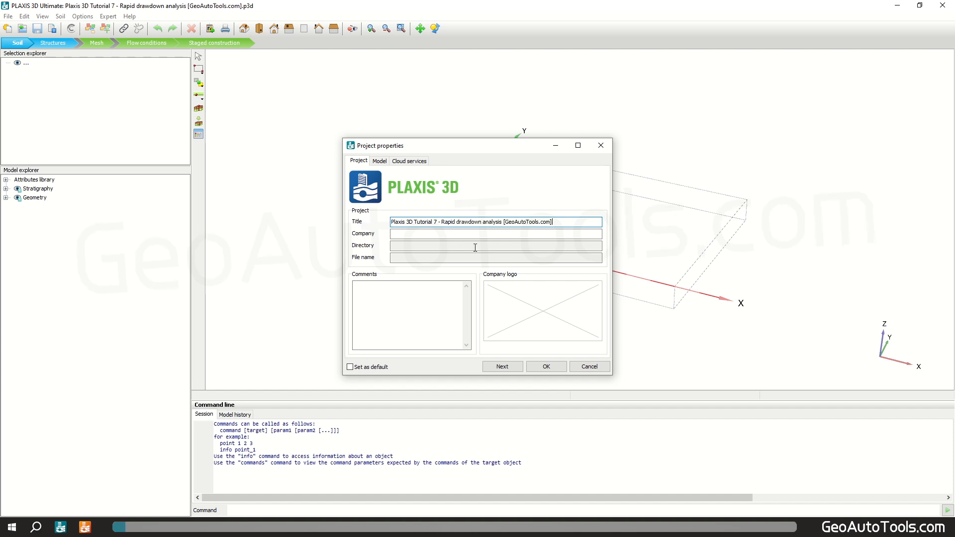
click(406, 309)
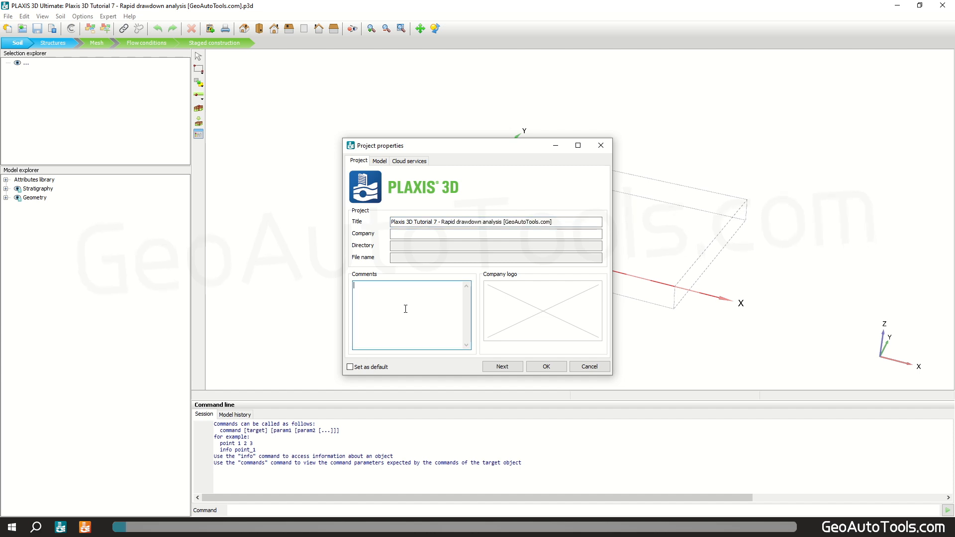
text(Find more free tutorials and tools by visiting GeoAutoTools.com)
drag(405, 296, 353, 293)
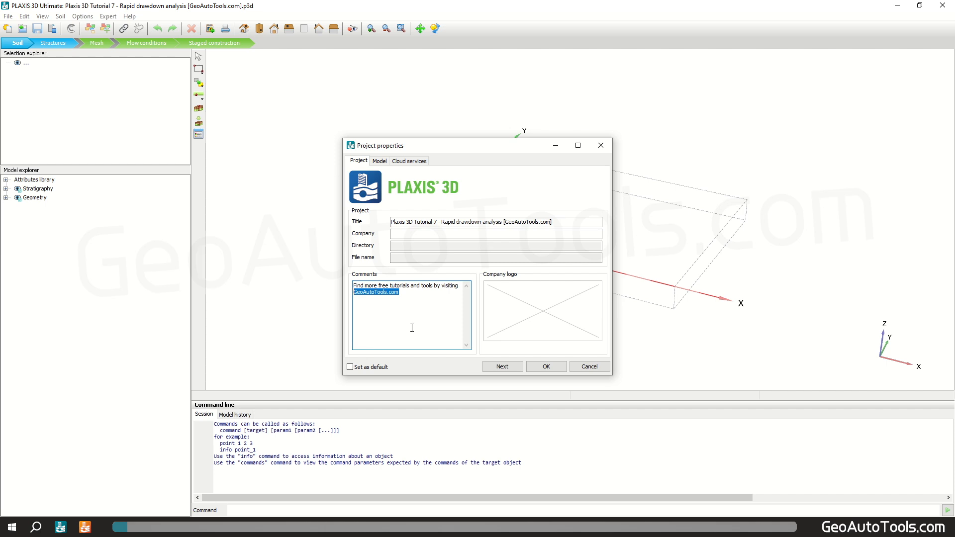
Set the model contour to x min -130 m, x max 130 m and y max 50 m, and accept the project properties
click(379, 161)
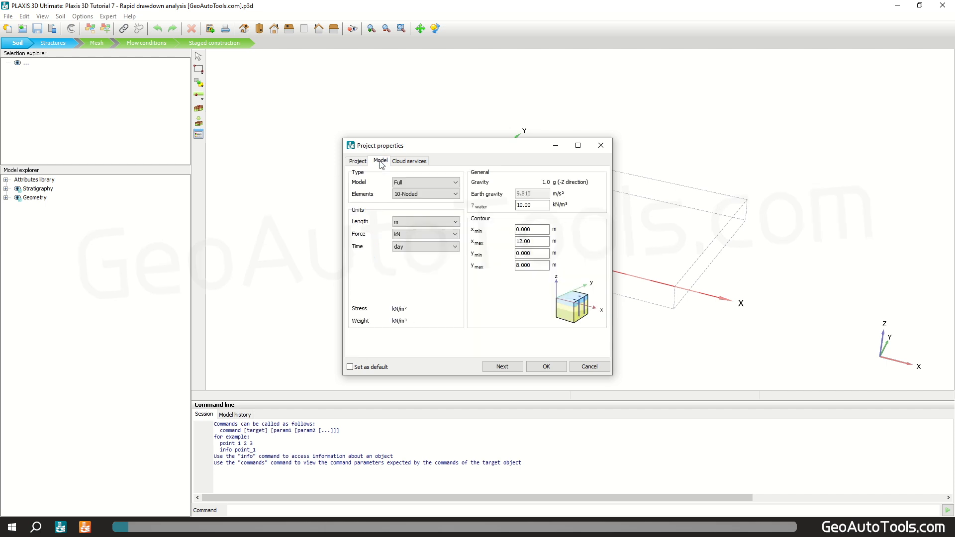
drag(545, 229, 511, 230)
text(-)
key(Tab)
text(130)
key(Tab)
key(Tab)
text(50)
click(547, 368)
Create a borehole at the origin (0, 0) and add one soil layer with its bottom at -30 m
click(199, 111)
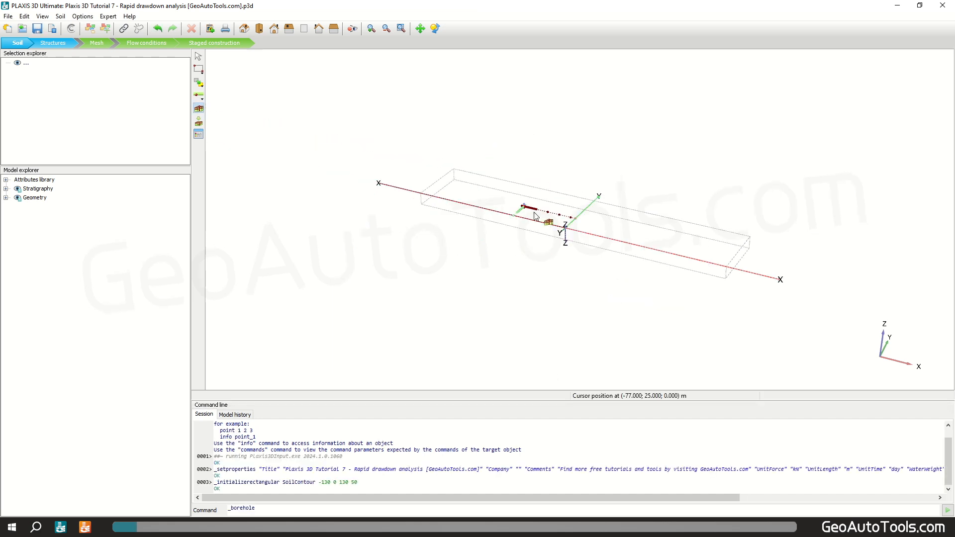
click(566, 230)
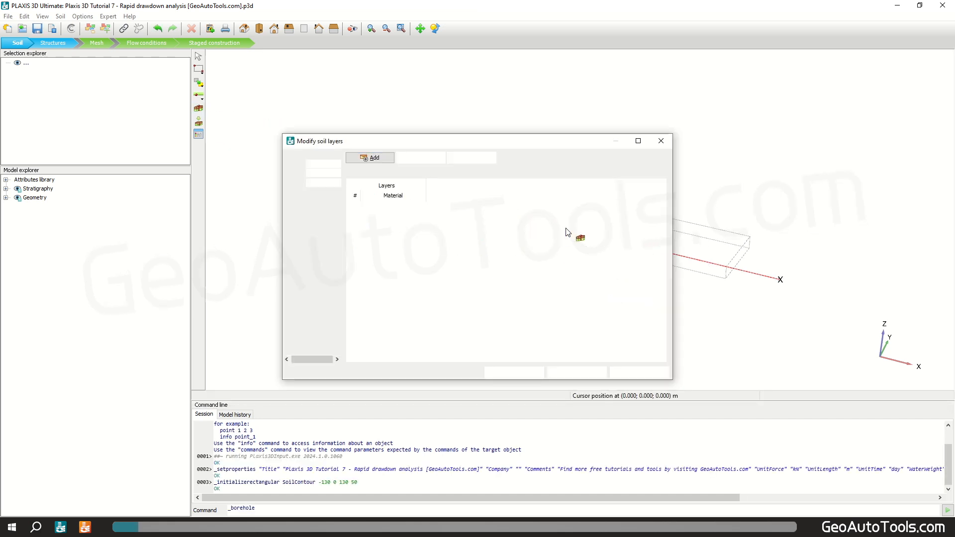
click(376, 158)
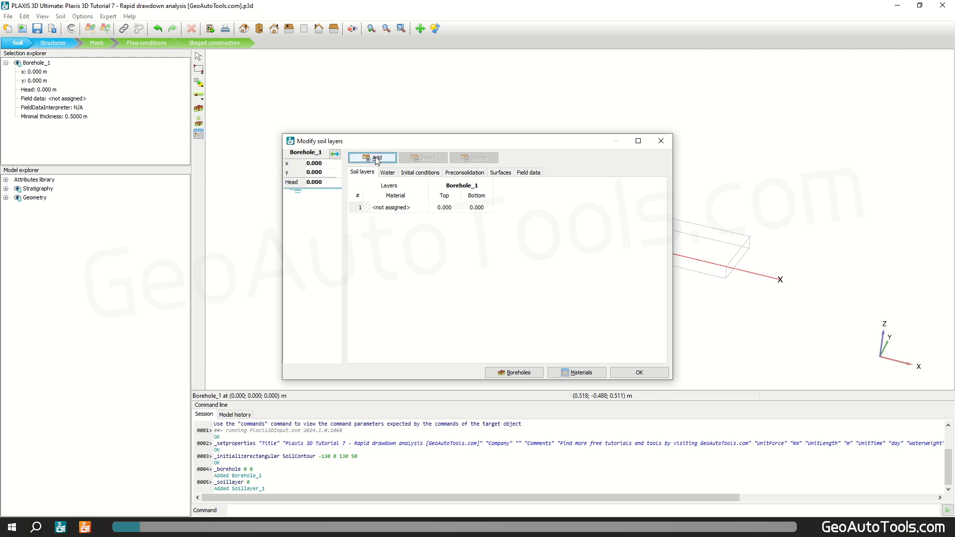
click(483, 209)
text(-30)
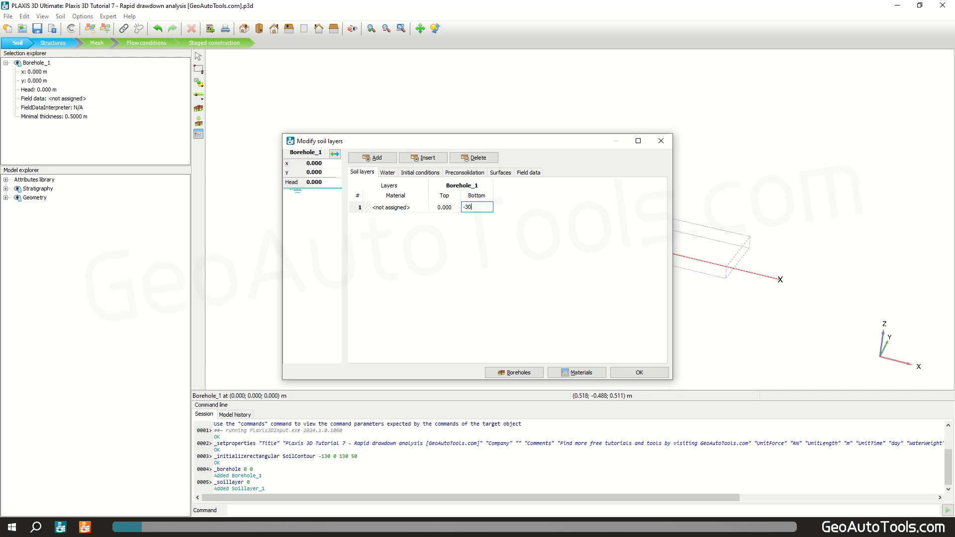
Set the borehole's water head to -10 m
drag(322, 182, 311, 183)
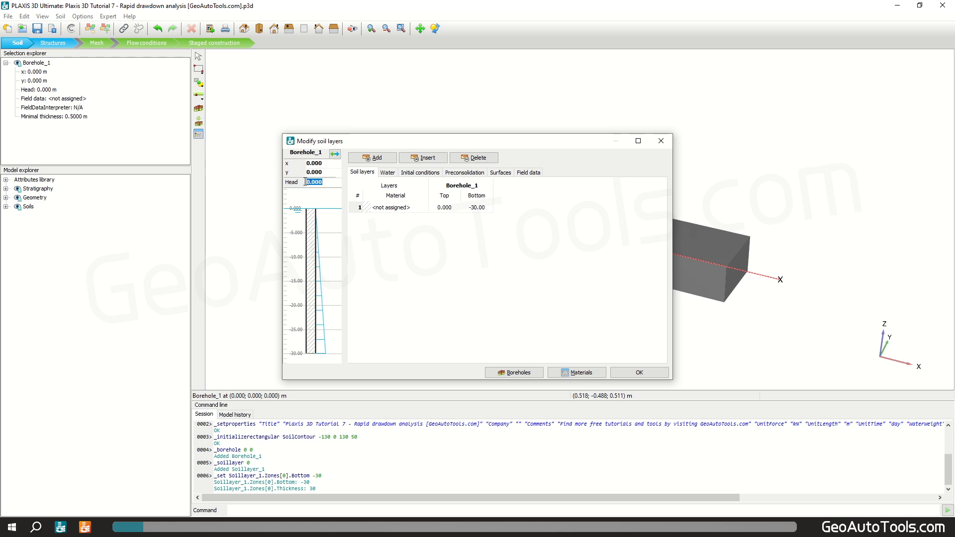
text(-10)
key(Return)
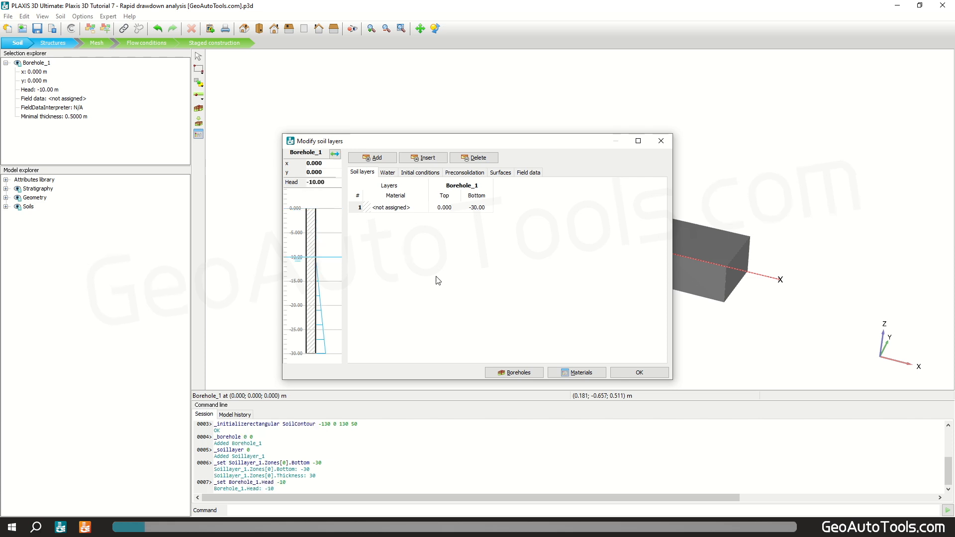
Create a Mohr-Coulomb soil material named GATs_Core with drainage type Undrained B
click(567, 372)
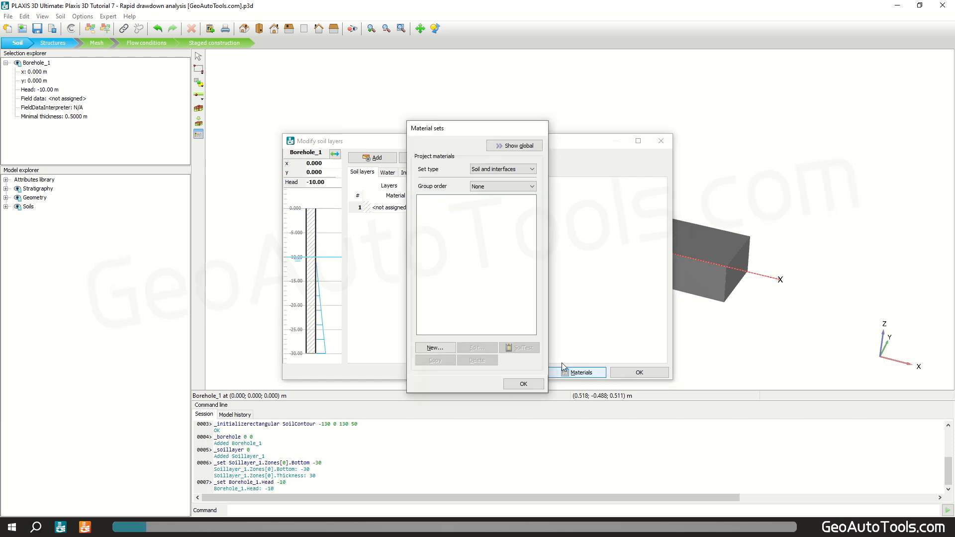
click(431, 348)
text(G)
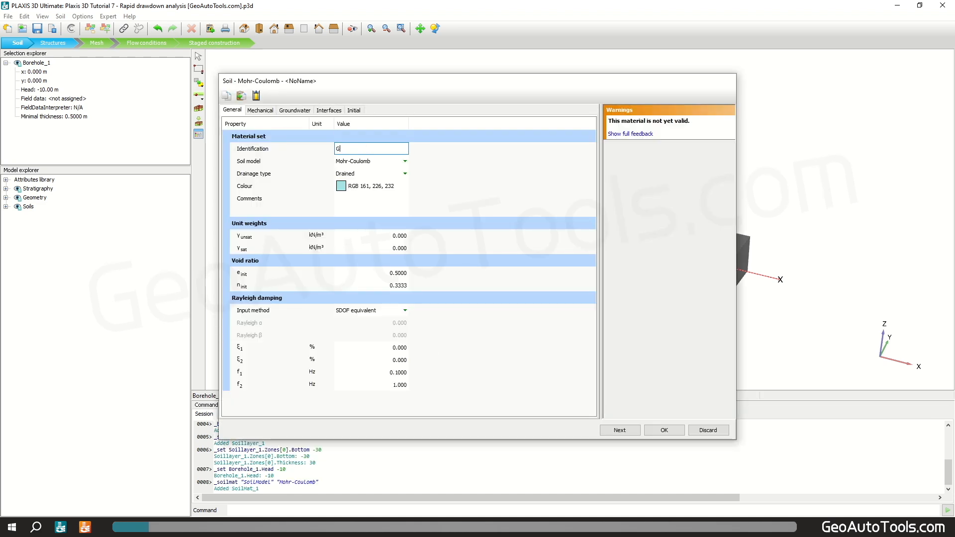
text(ATs_Core)
click(371, 173)
click(405, 173)
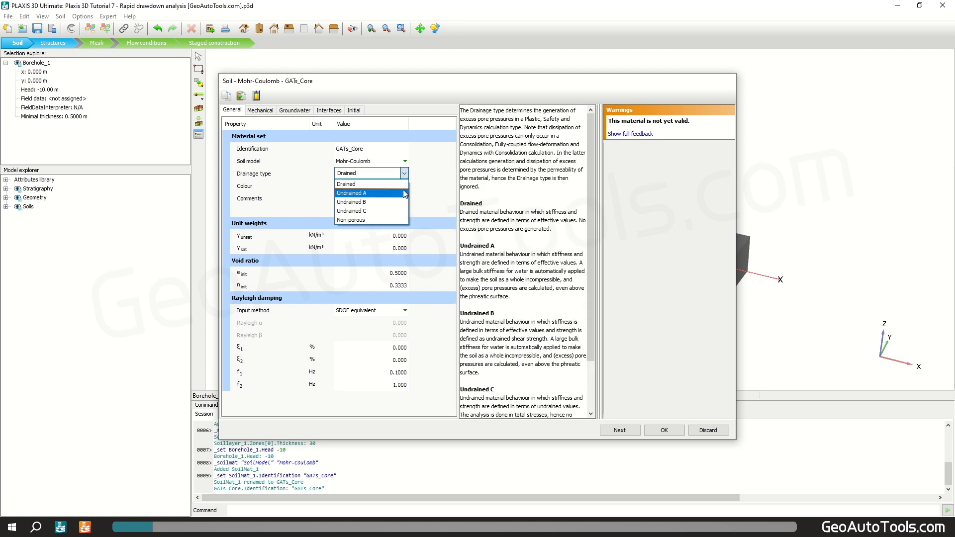
click(394, 202)
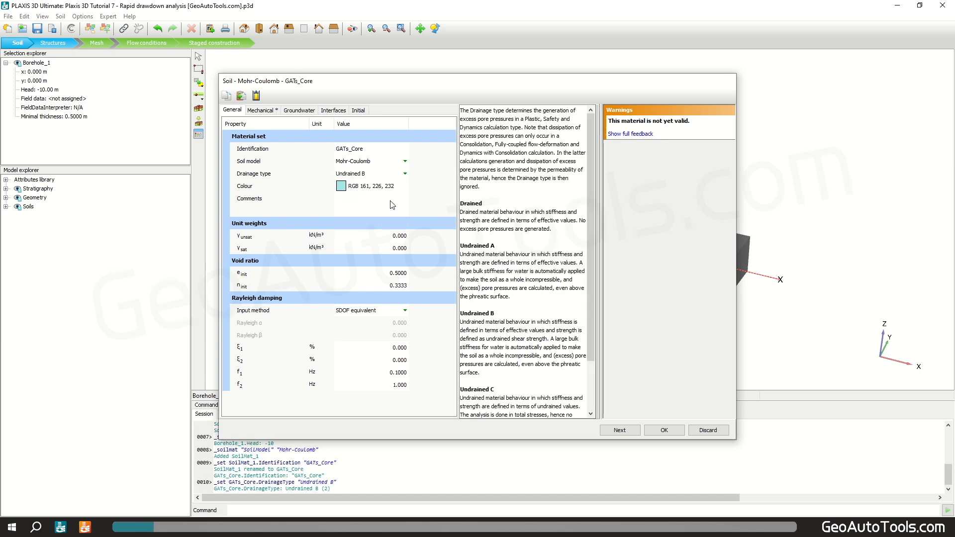
Set the GATs_Core unit weights to 16 kN/m³ unsaturated and 18 kN/m³ saturated
click(421, 238)
text(16)
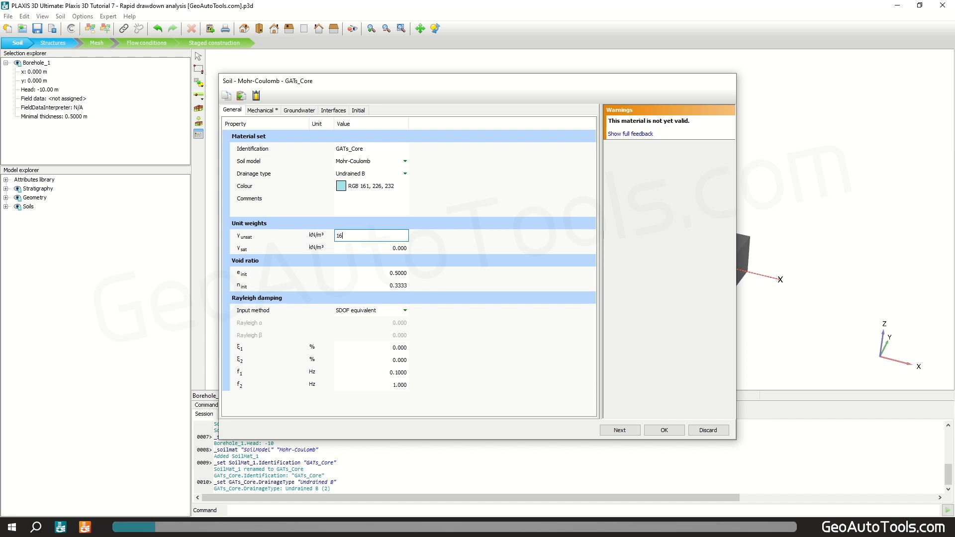
key(Tab)
text(1)
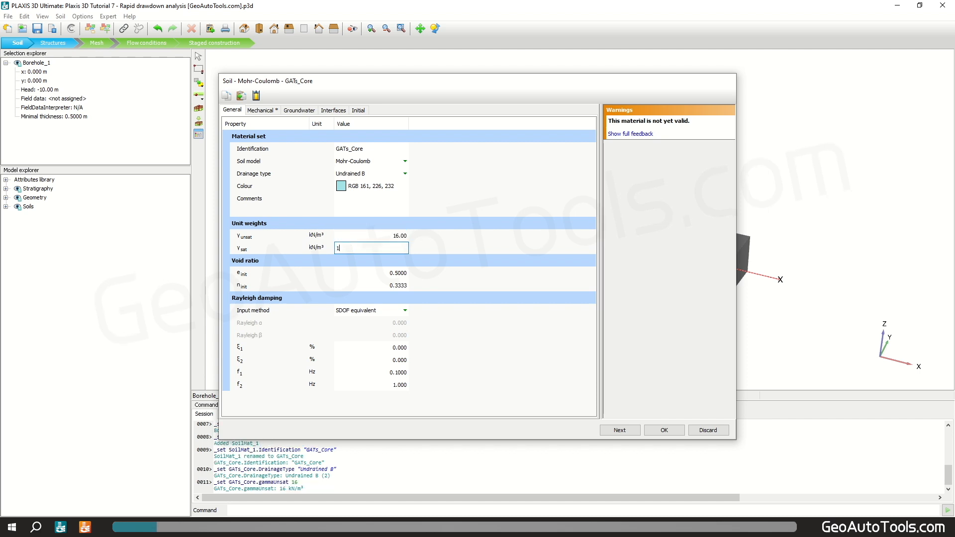
key(Return)
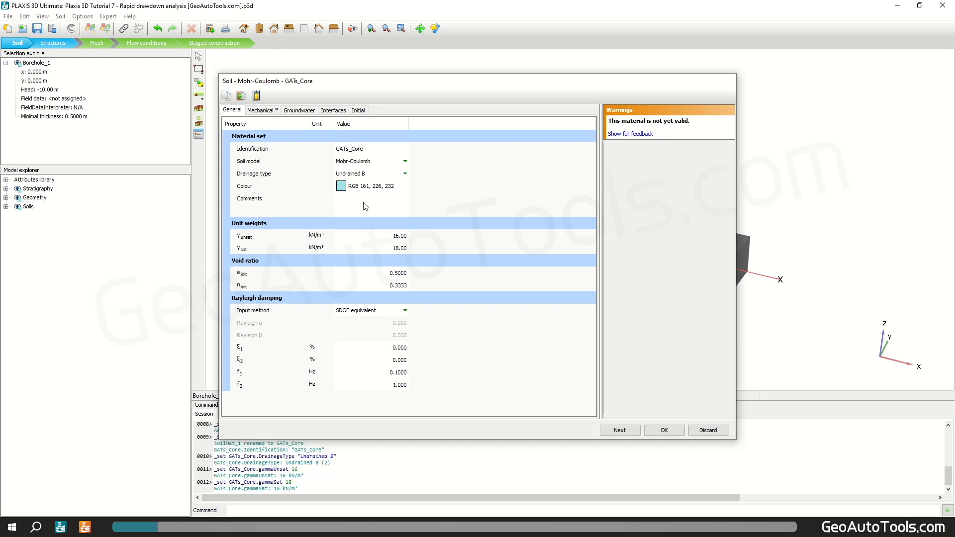
Set the GATs_Core stiffness E'ref to 1.5e3 kN/m² and Poisson's ratio to 0.35
click(265, 113)
text(1.)
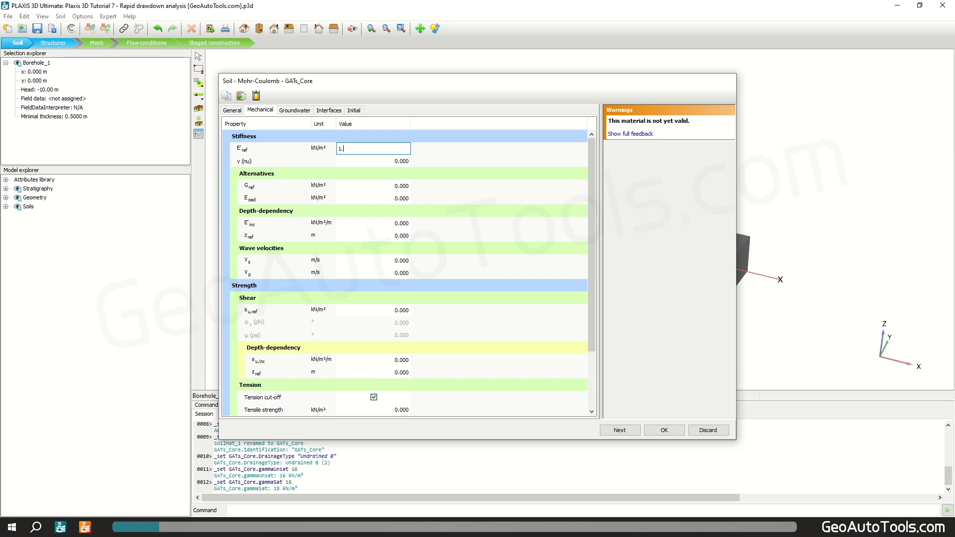
text(5e3)
key(Tab)
text(0.)
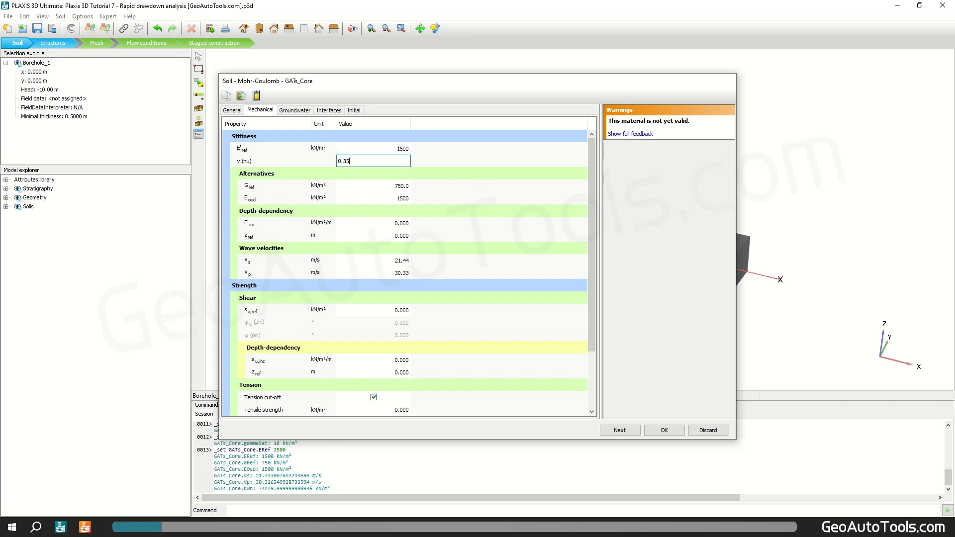
click(428, 201)
Define the GATs_Core stiffness depth-dependency with E'inc of 300 kN/m²/m and a reference level z_ref of 30 m
click(394, 225)
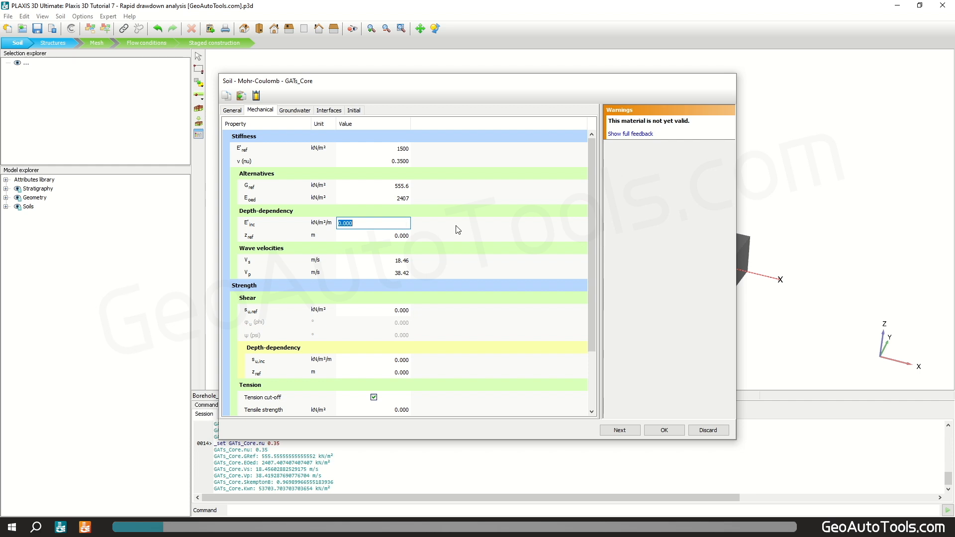
text(300)
key(Tab)
text(30)
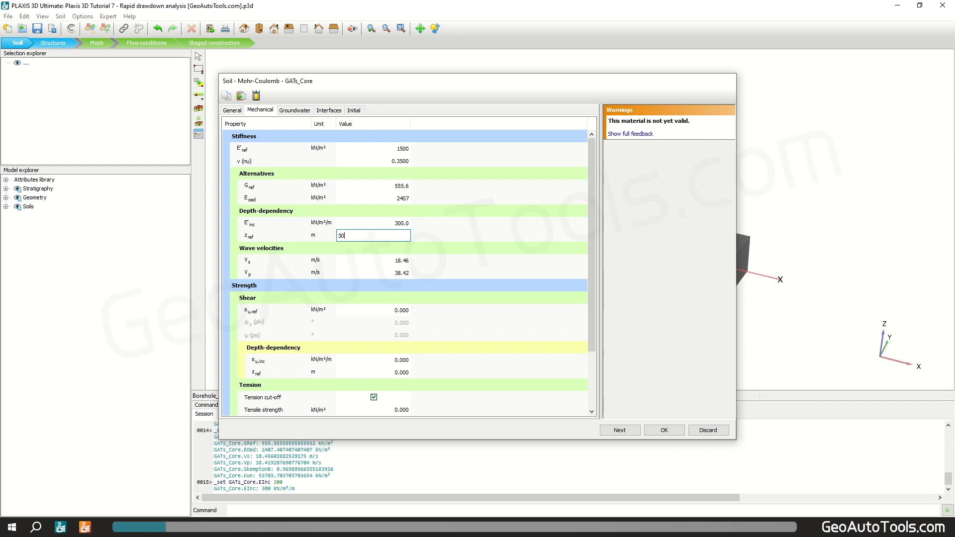
key(Tab)
Set the GATs_Core undrained shear strength su,ref to 5 kN/m² and its increment su,inc to 3 kN/m²/m
key(Tab)
key(Tab)
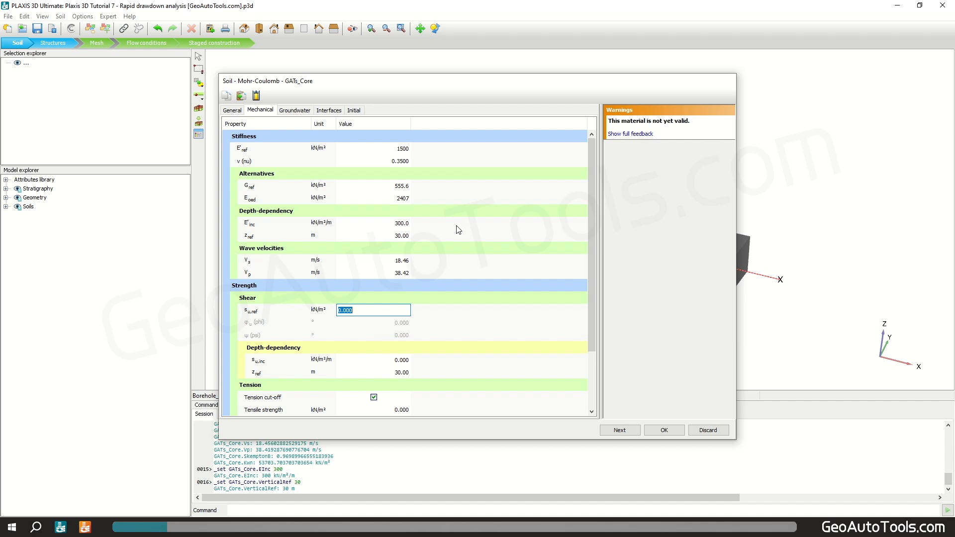
text(5)
key(Tab)
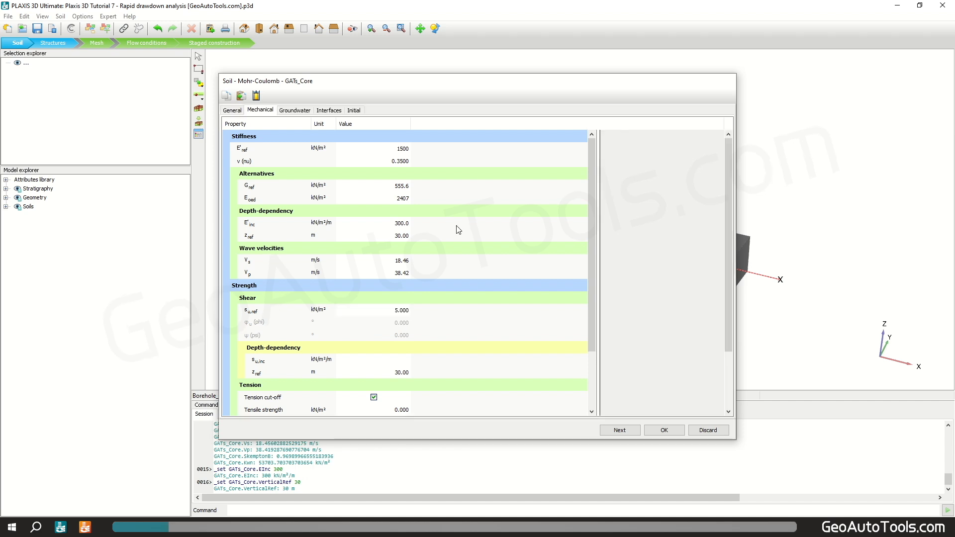
text(3)
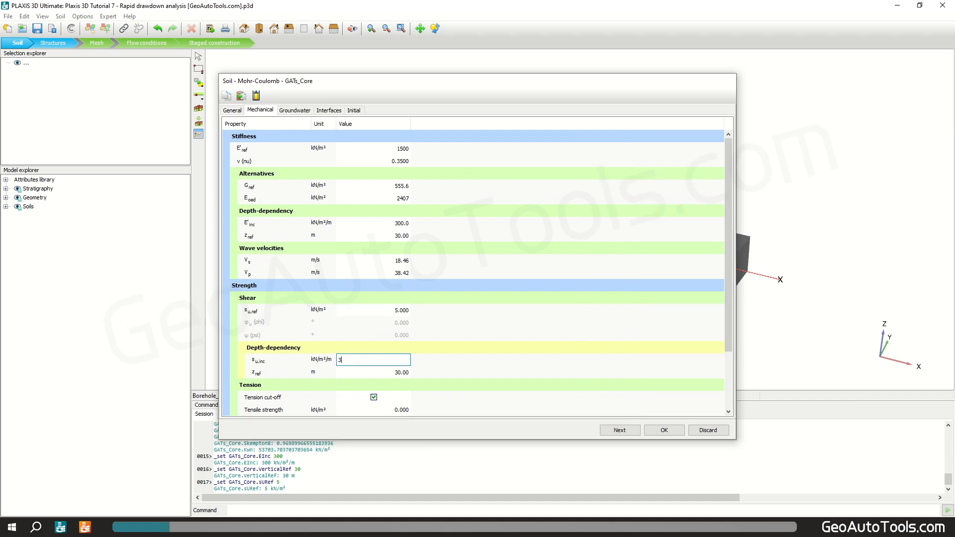
key(Tab)
Set the GATs_Core groundwater classification type to Hypres with the Very fine soil class
click(301, 111)
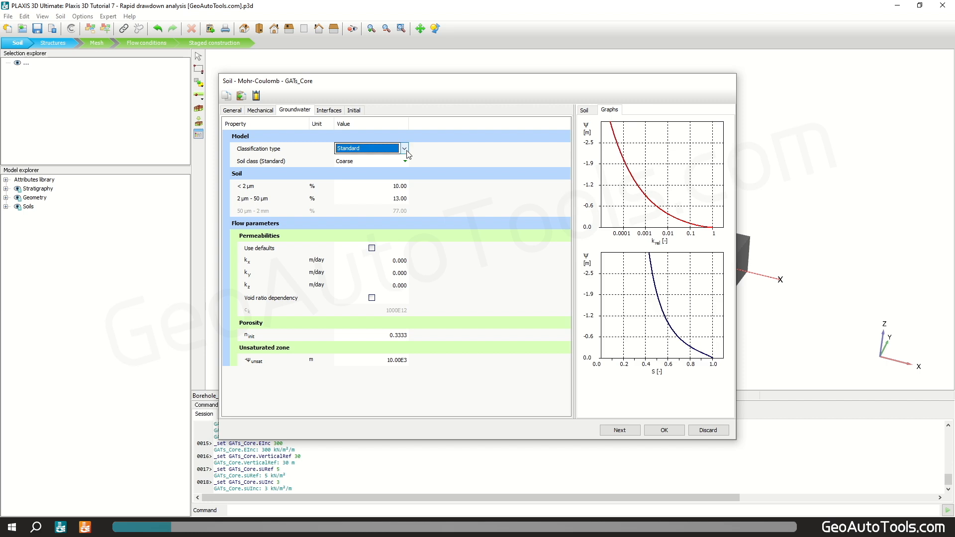
click(405, 149)
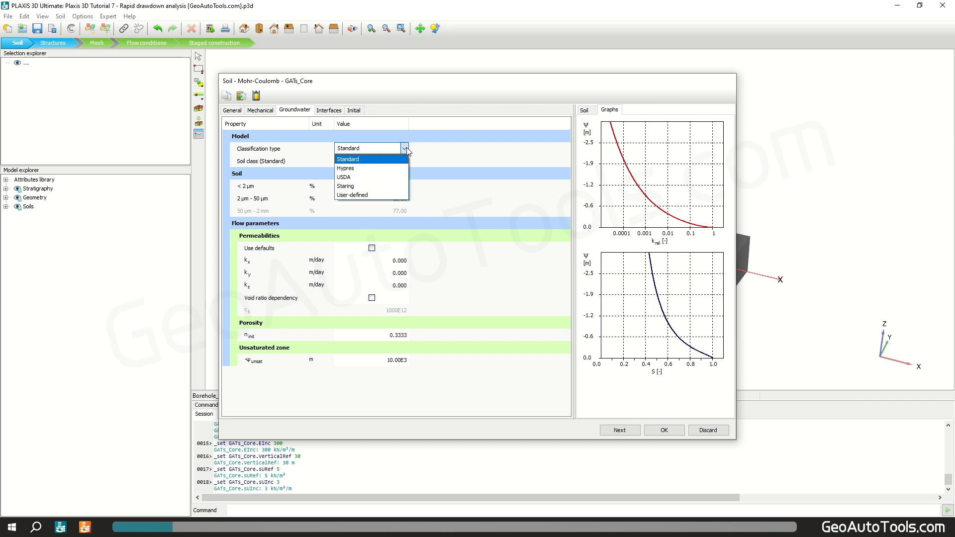
click(397, 168)
click(398, 162)
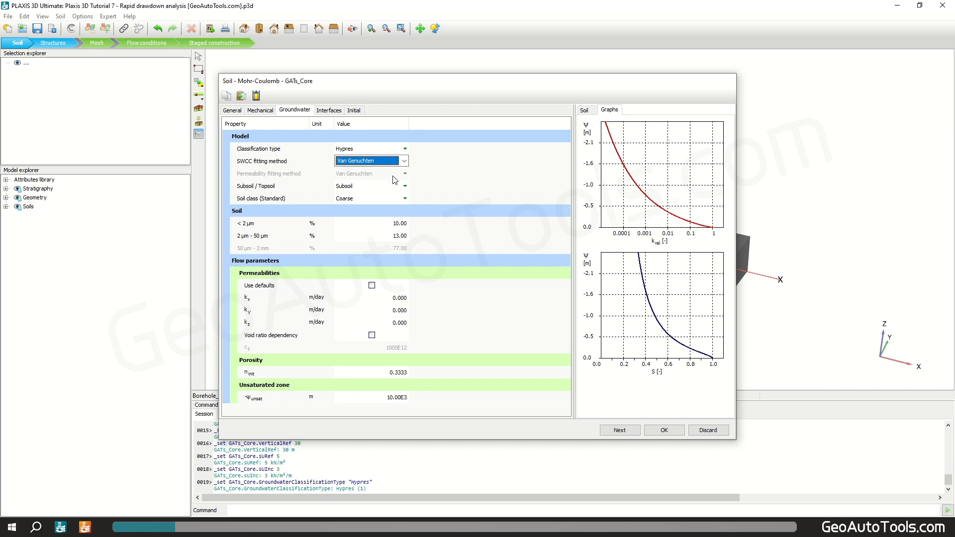
click(398, 200)
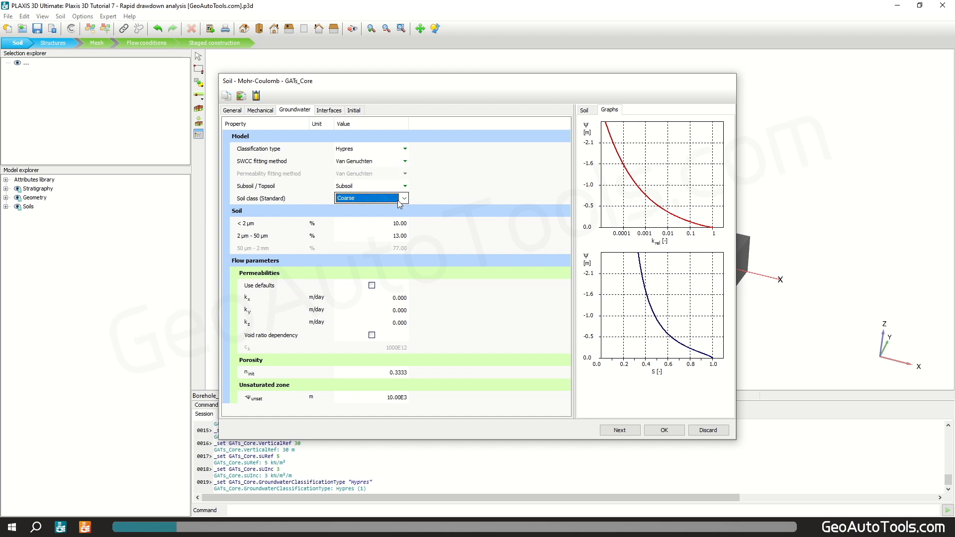
click(403, 198)
click(385, 245)
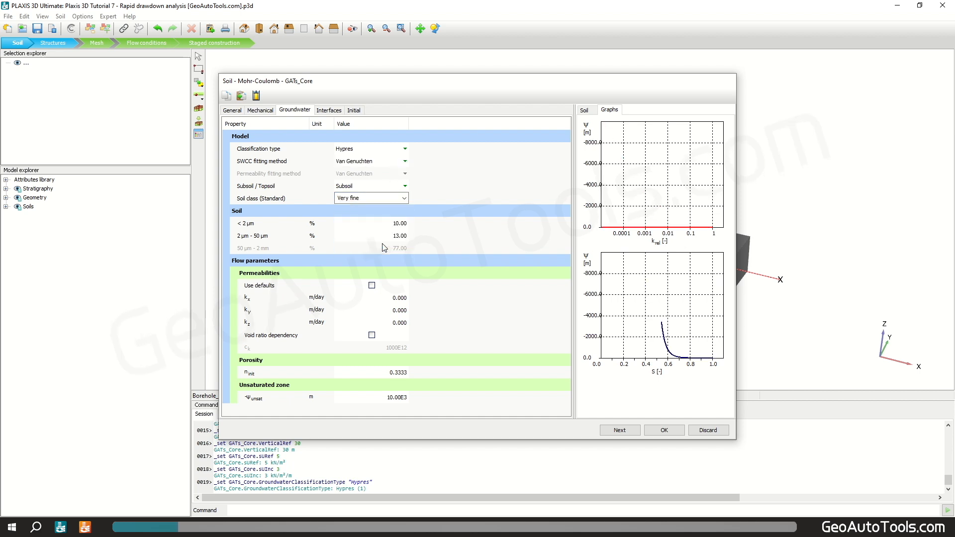
Set the GATs_Core permeabilities kx, ky and kz to 1e-4 m/day each and save the material
click(398, 298)
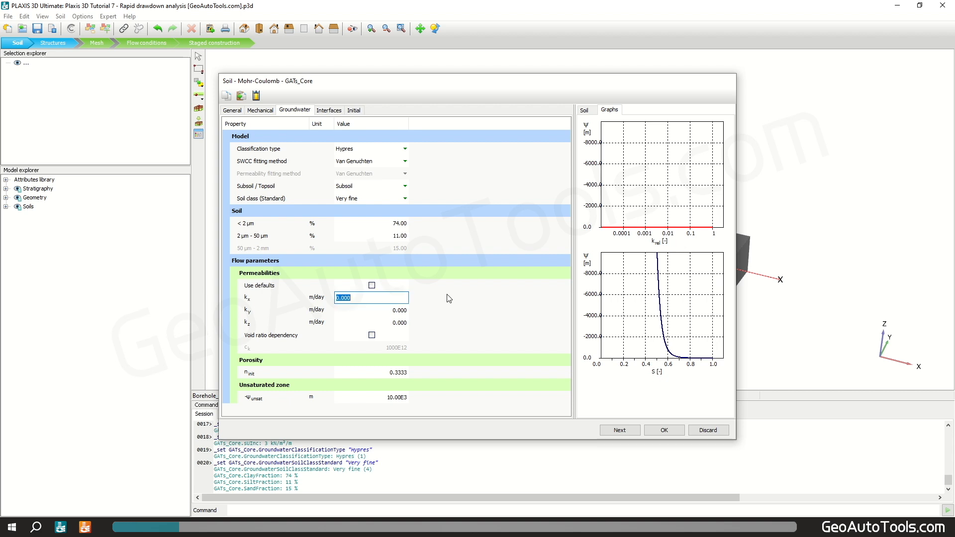
text(1)
key(Tab)
text(1e)
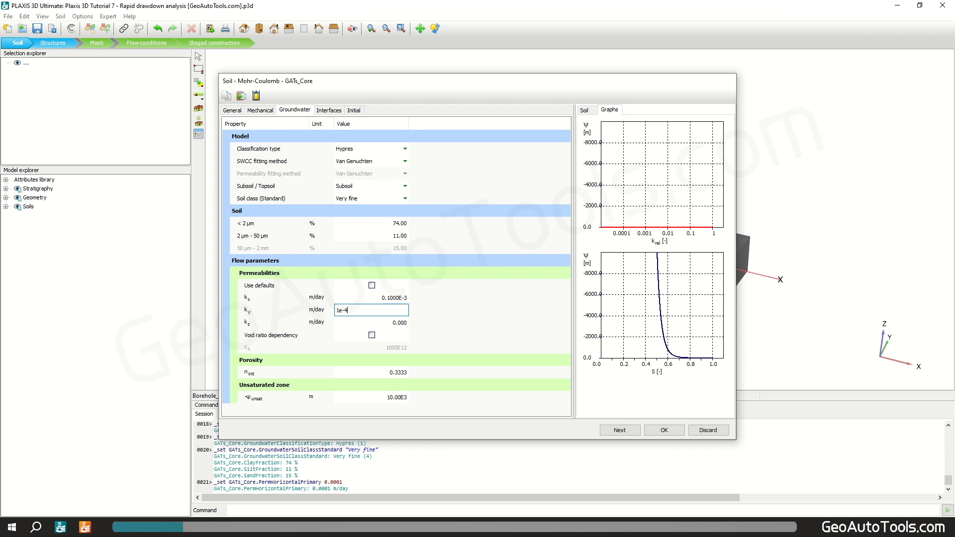
key(Tab)
text(1)
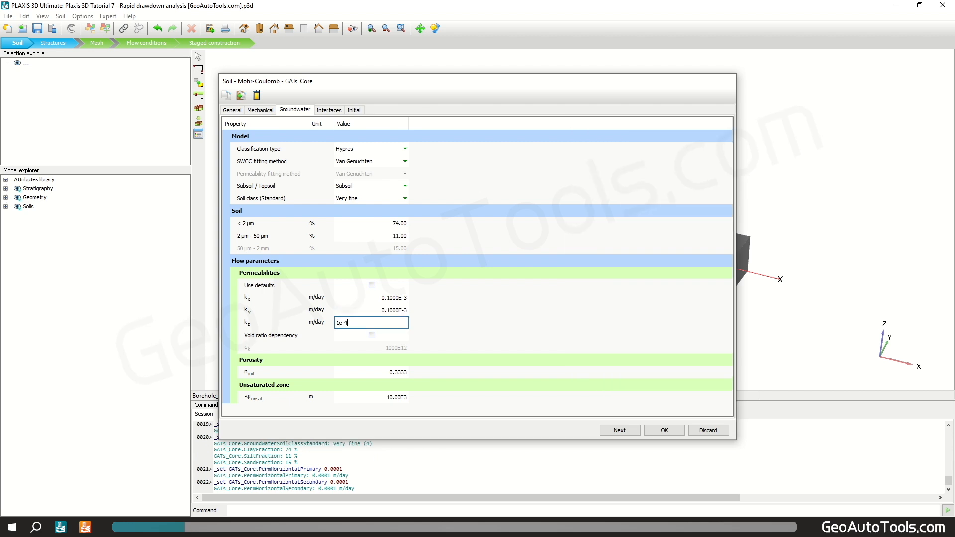
text(e-4)
click(471, 315)
click(664, 431)
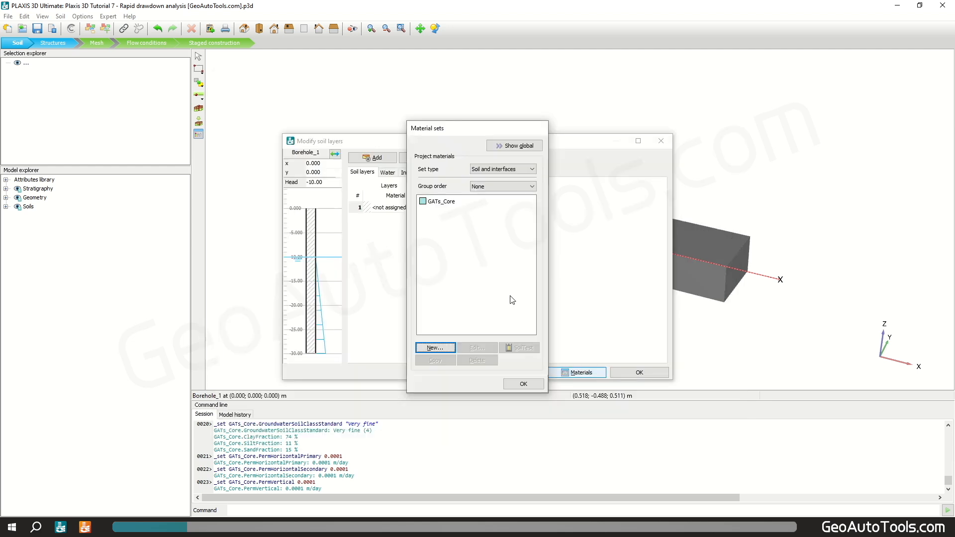
Create a soil material named GATs_Fill with unit weights γunsat of 16 kN/m³ and γsat of 20 kN/m³
click(434, 348)
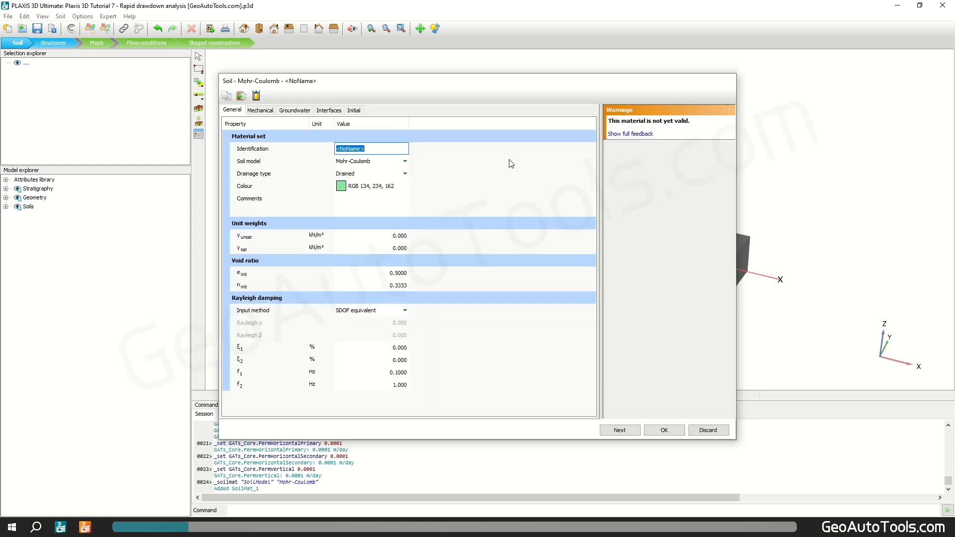
text(GATs_Fill)
click(405, 235)
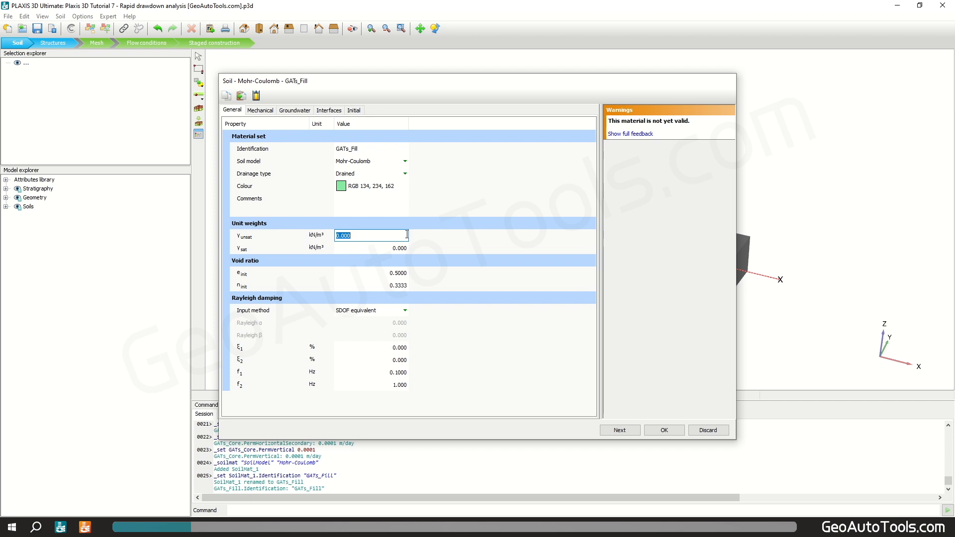
text(16)
key(Tab)
text(2)
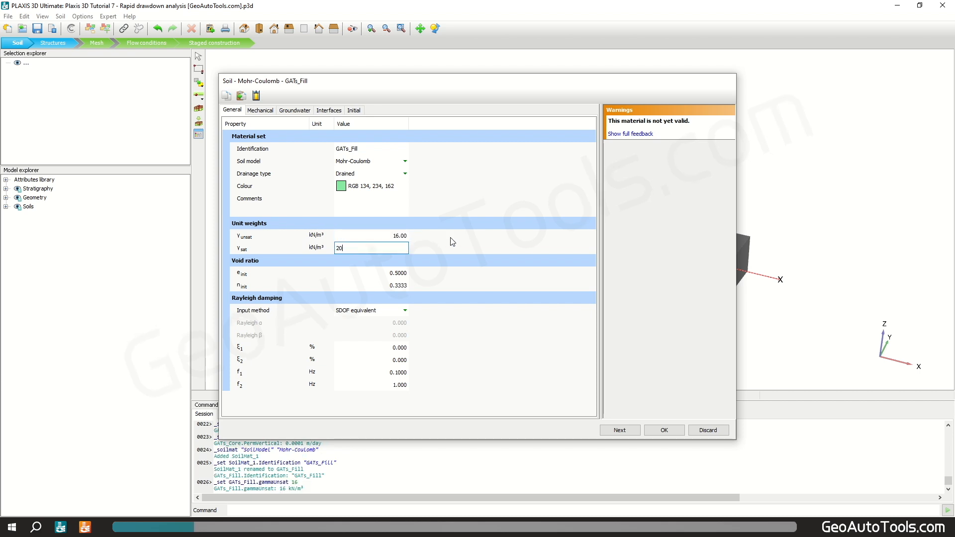
key(Return)
Set the GATs_Fill stiffness E'ref to 2e4 kN/m² and Poisson's ratio ν to 0.33
click(261, 110)
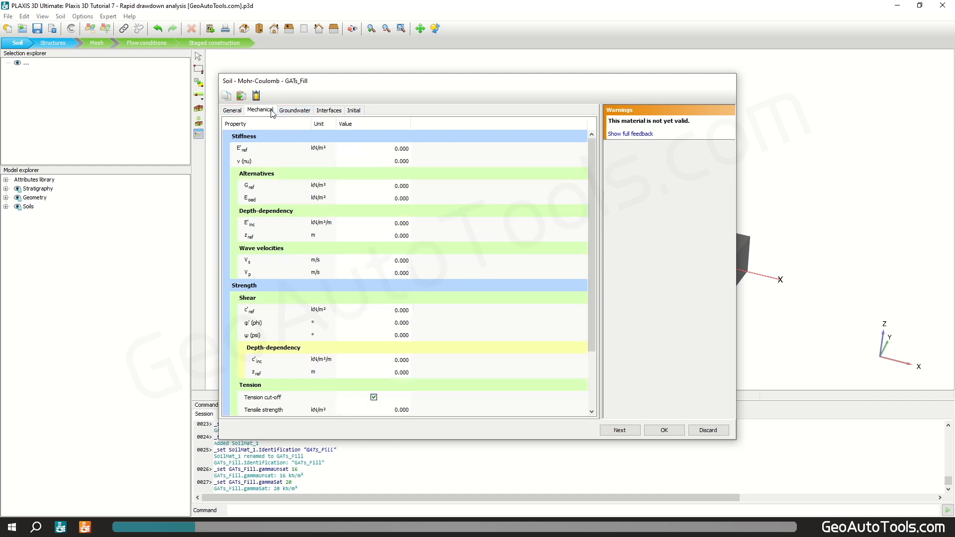
click(378, 148)
text(2e4)
key(Tab)
text(0.33)
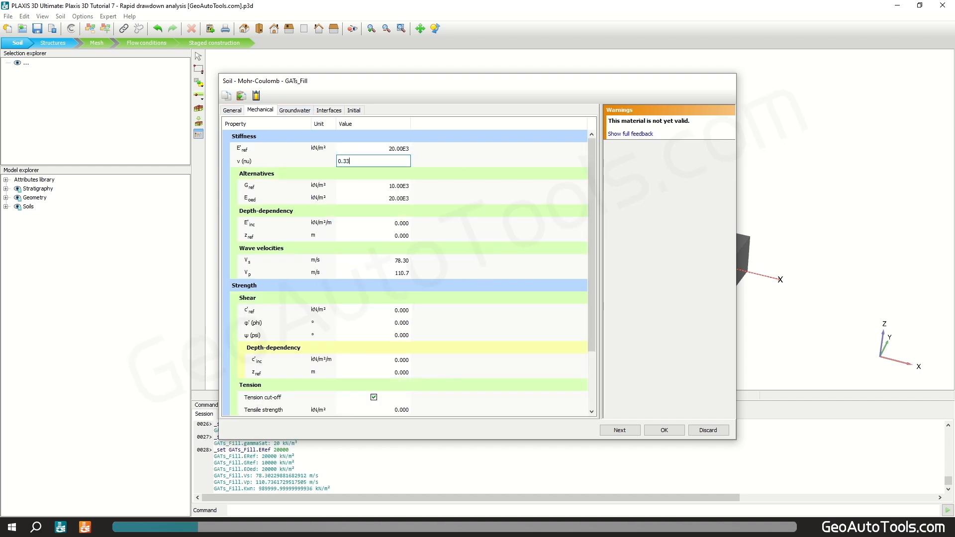
Define the GATs_Fill shear strength with c'ref of 5 kN/m², friction angle φ' of 31° and dilatancy angle ψ of 1°
click(410, 311)
text(5)
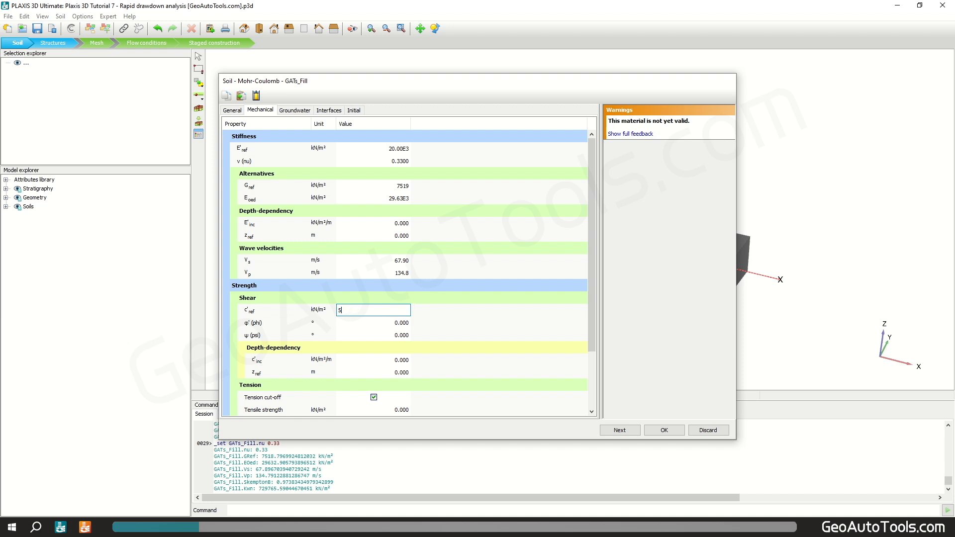
key(Tab)
text(31)
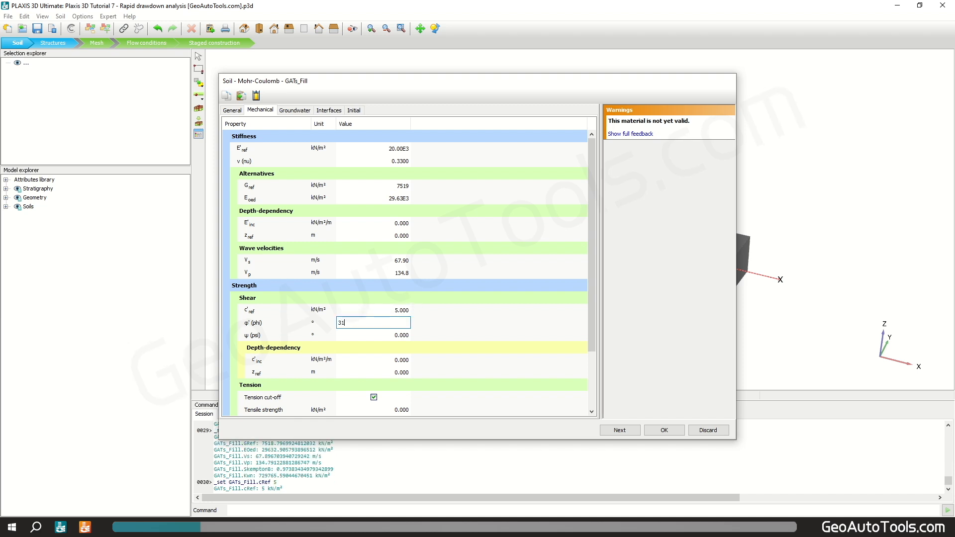
key(Tab)
text(1)
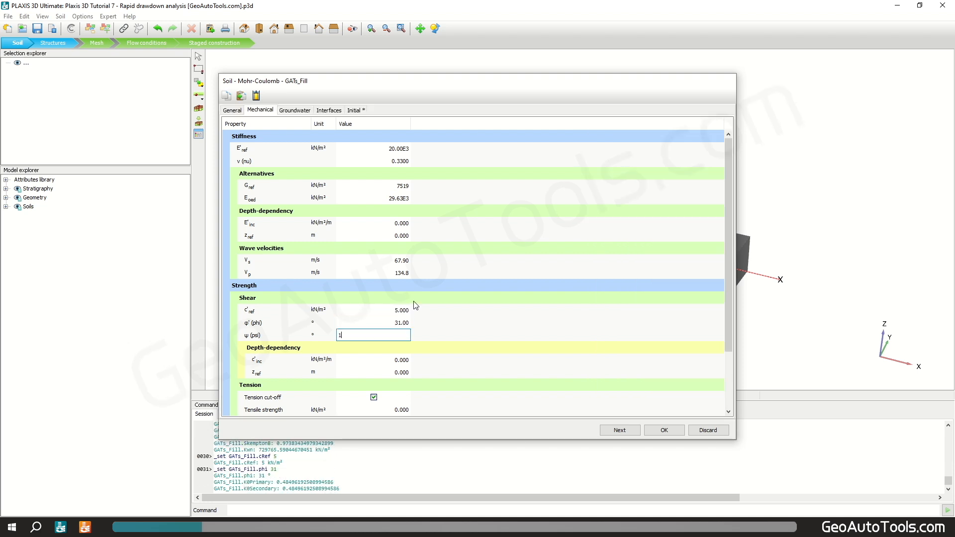
key(Tab)
Set the GATs_Fill groundwater classification type to Hypres
click(295, 111)
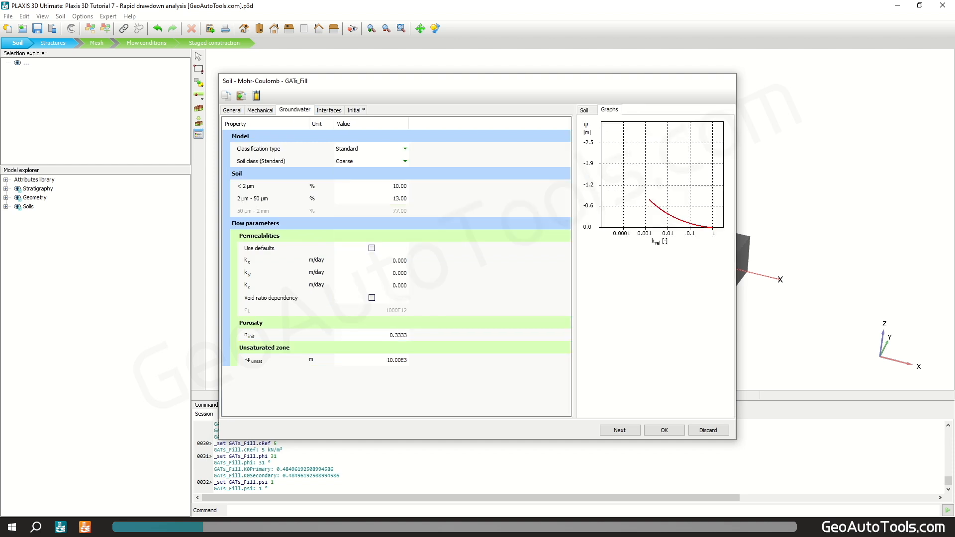
click(371, 148)
click(405, 148)
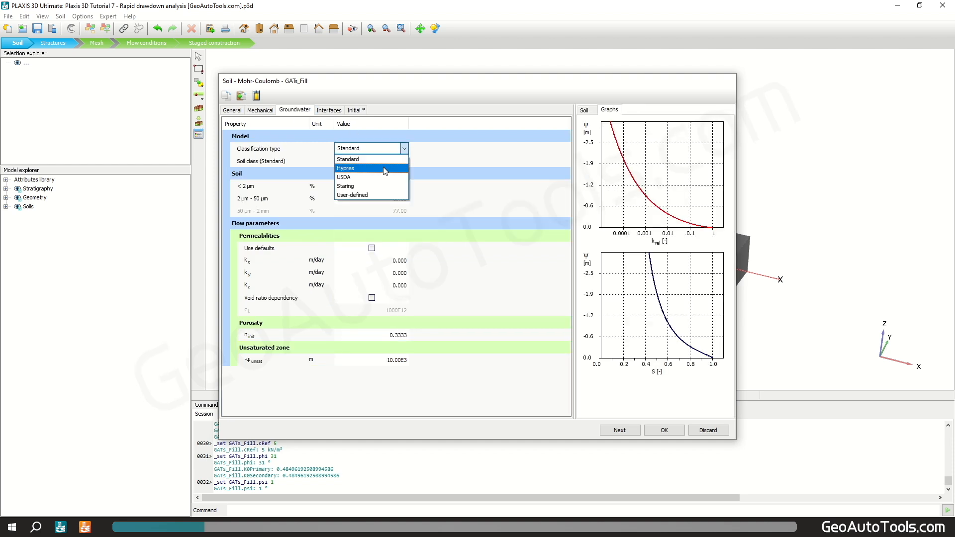
click(385, 169)
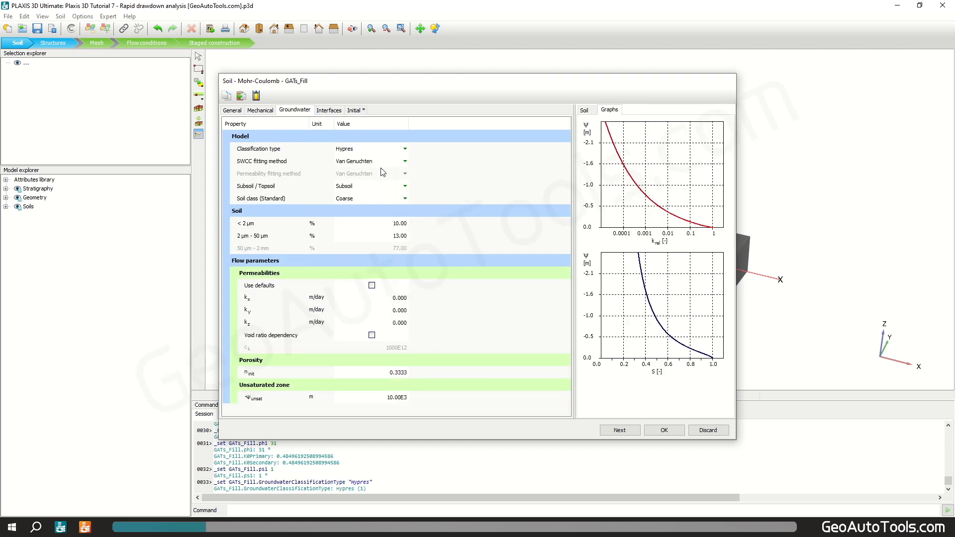
Set the GATs_Fill permeabilities kx, ky and kz to 0.25 m/day each and save the material
click(401, 299)
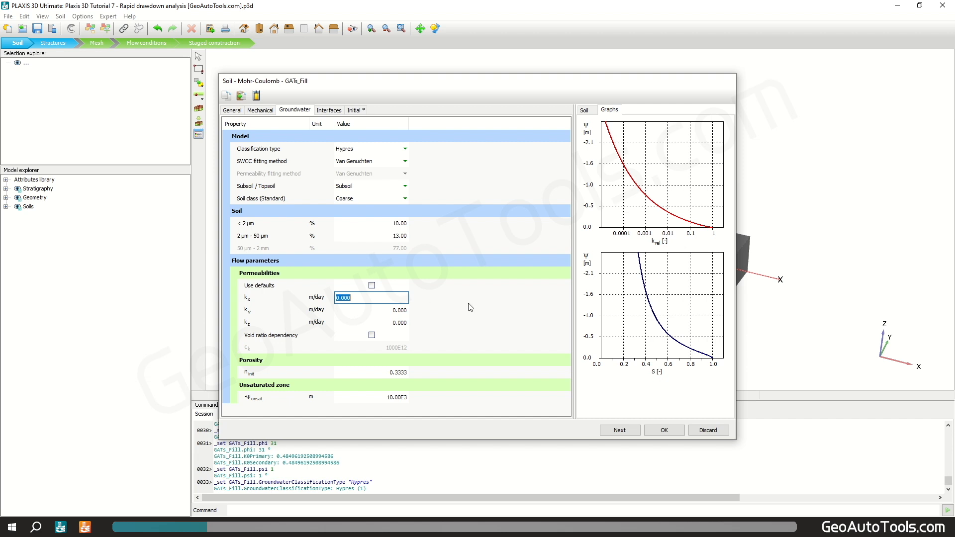
text(0.25)
key(Tab)
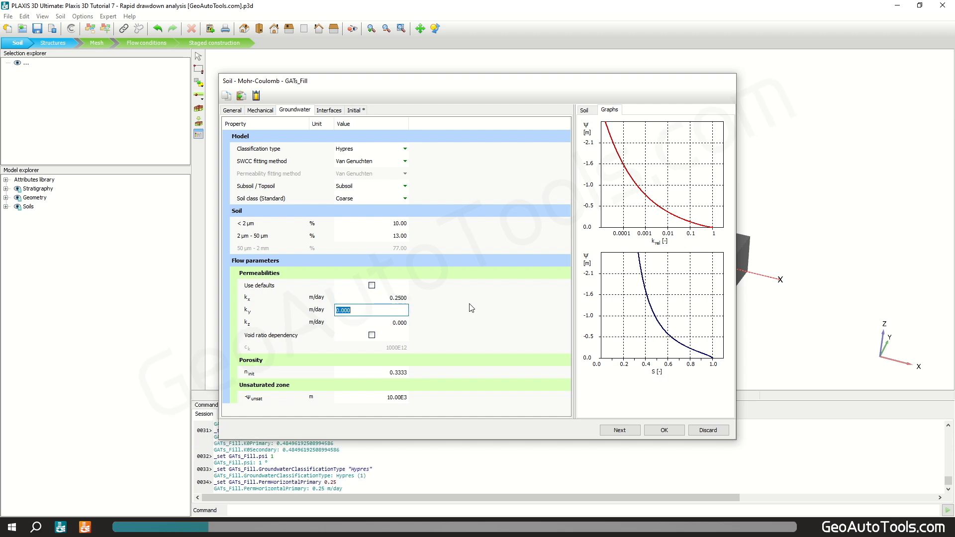
text(0.25)
key(Tab)
text(0.25)
click(501, 309)
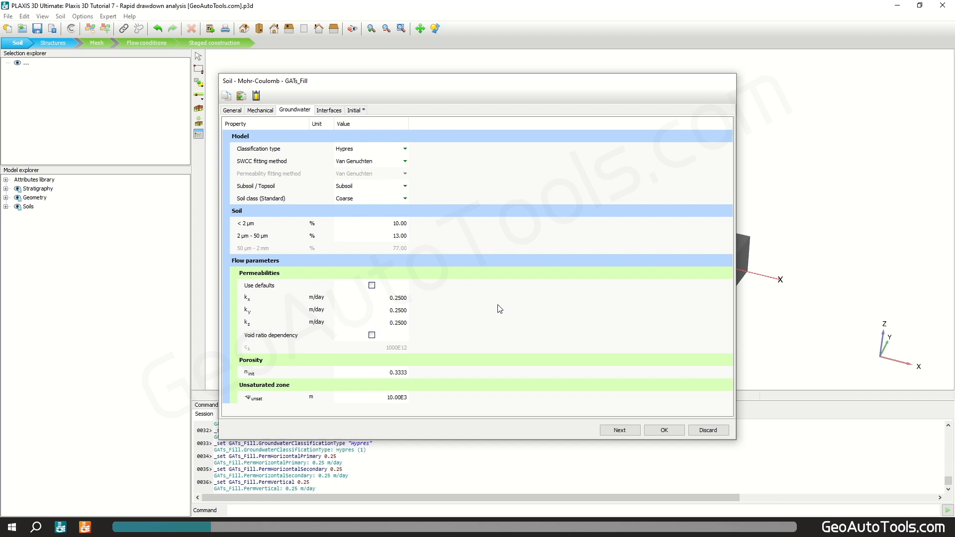
click(670, 431)
Create a soil material named GATs_Subsoil with unit weights γunsat of 17 kN/m³ and γsat of 21 kN/m³
click(453, 347)
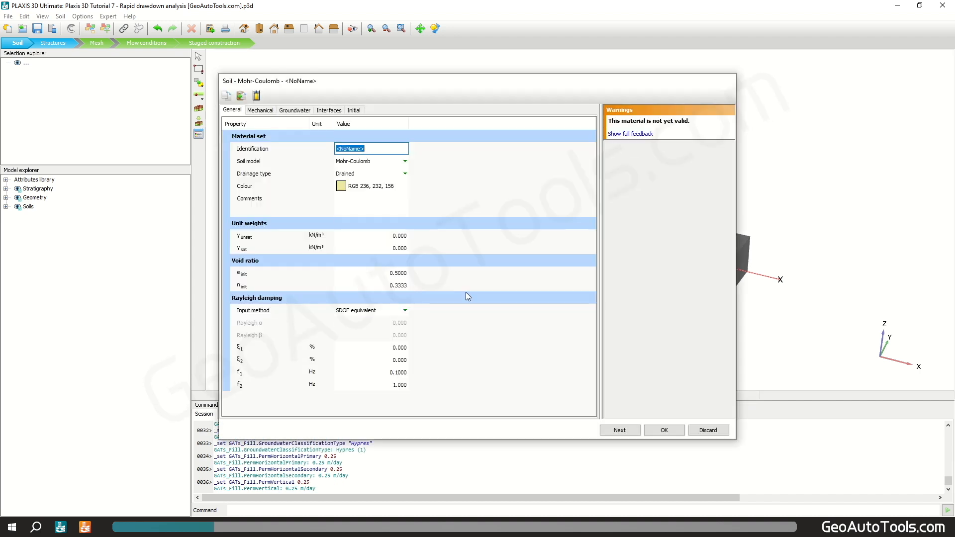
text(GATs)
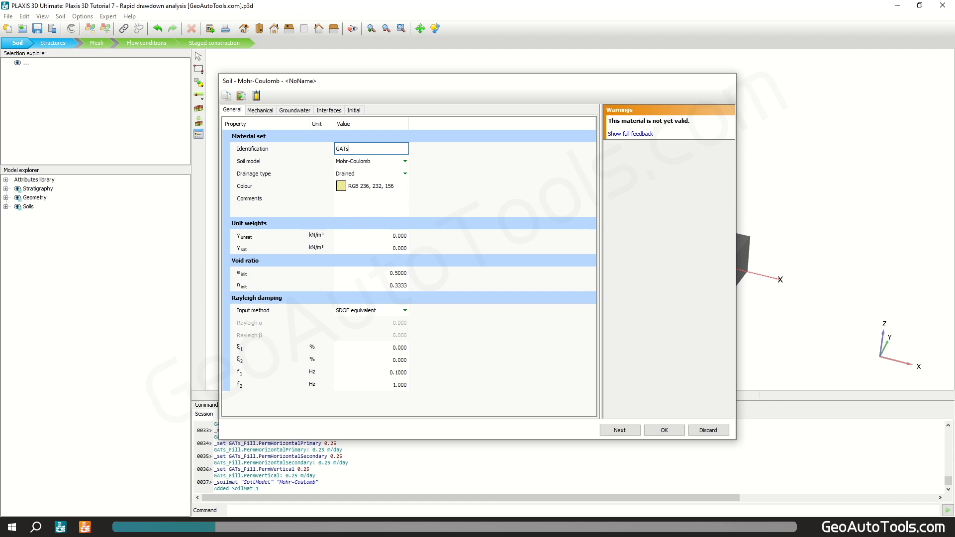
text(_Subsoil)
key(Tab)
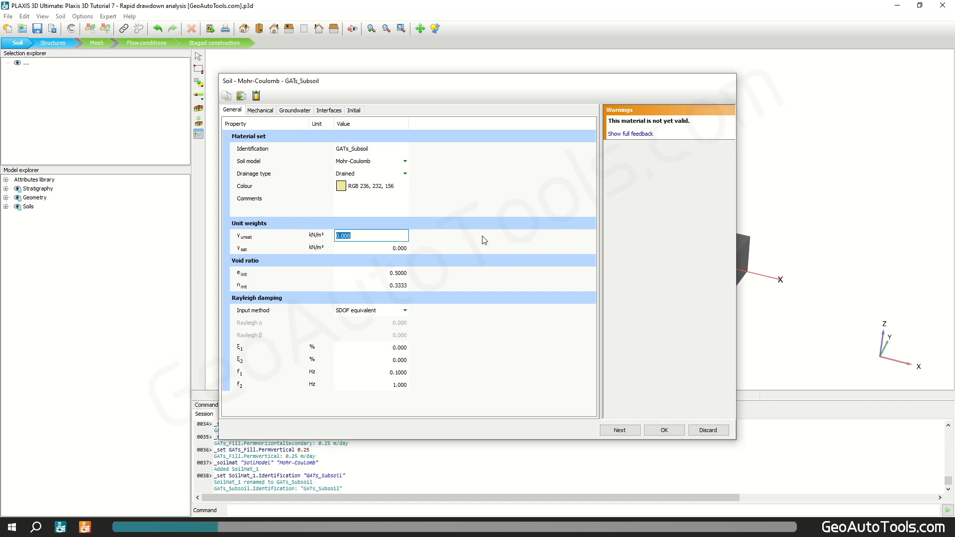
text(17)
key(Tab)
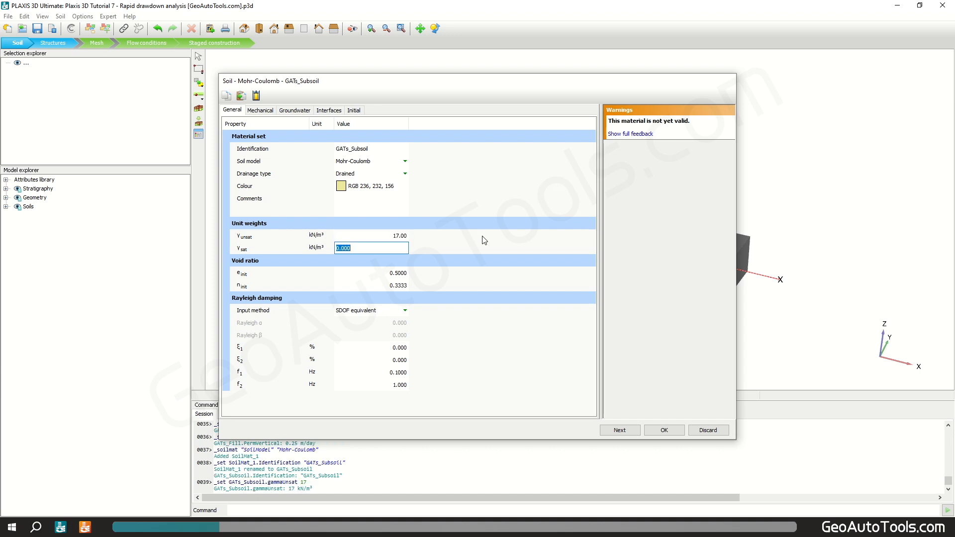
text(21)
key(Return)
Set the GATs_Subsoil stiffness E'ref to 5e4 kN/m² and Poisson's ratio ν to 0.3
click(268, 113)
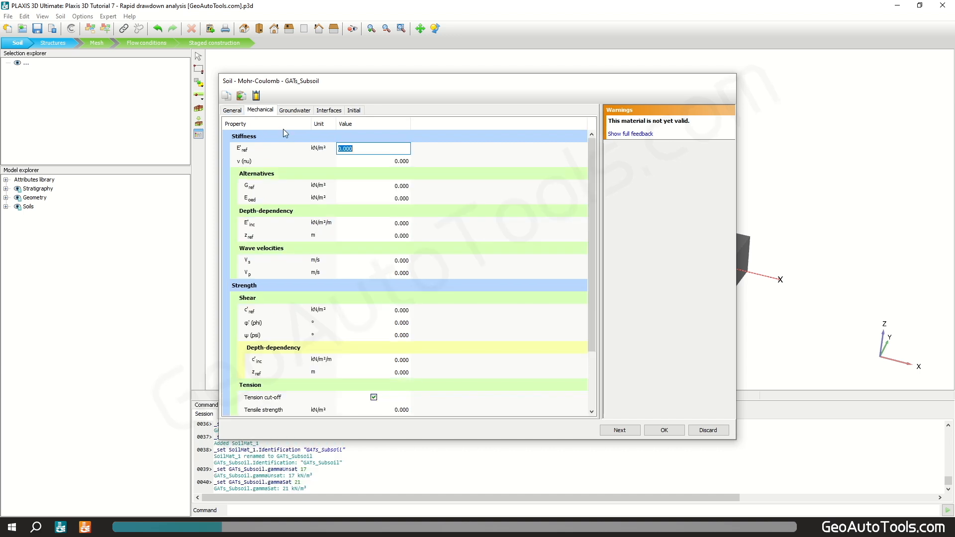
text(5e4)
key(Return)
text(0.)
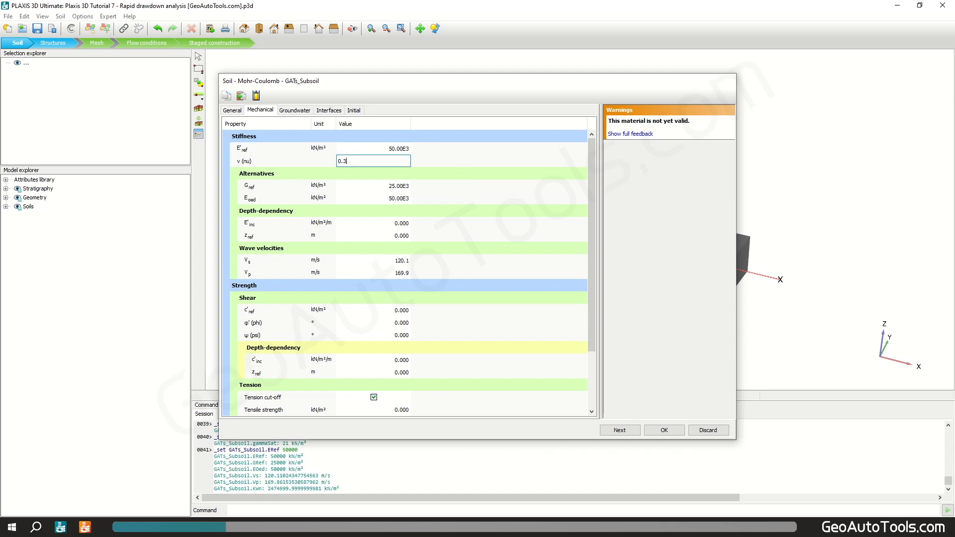
text(3)
key(Return)
Define the GATs_Subsoil shear strength with c'ref of 1 kN/m², friction angle φ' of 35° and dilatancy angle ψ of 5°
click(402, 311)
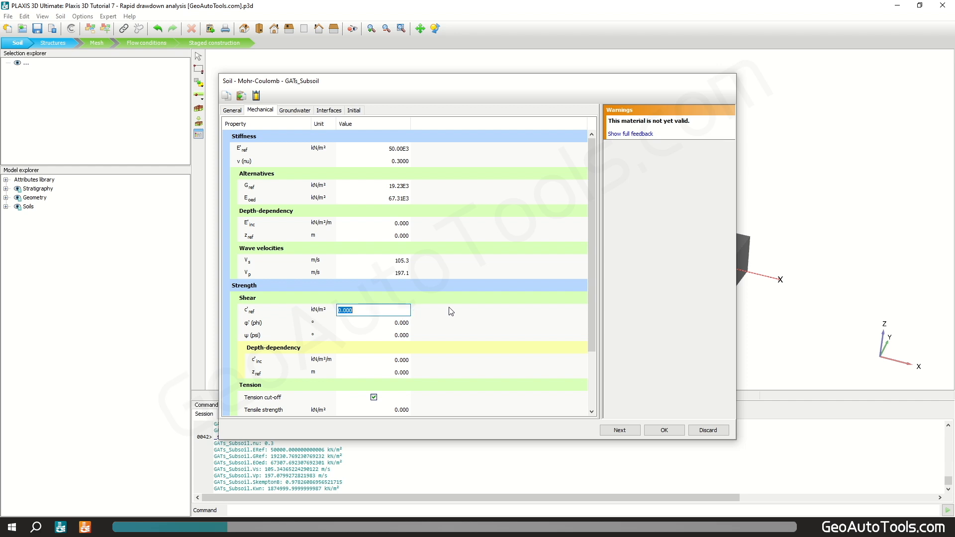
text(1)
key(Return)
text(35)
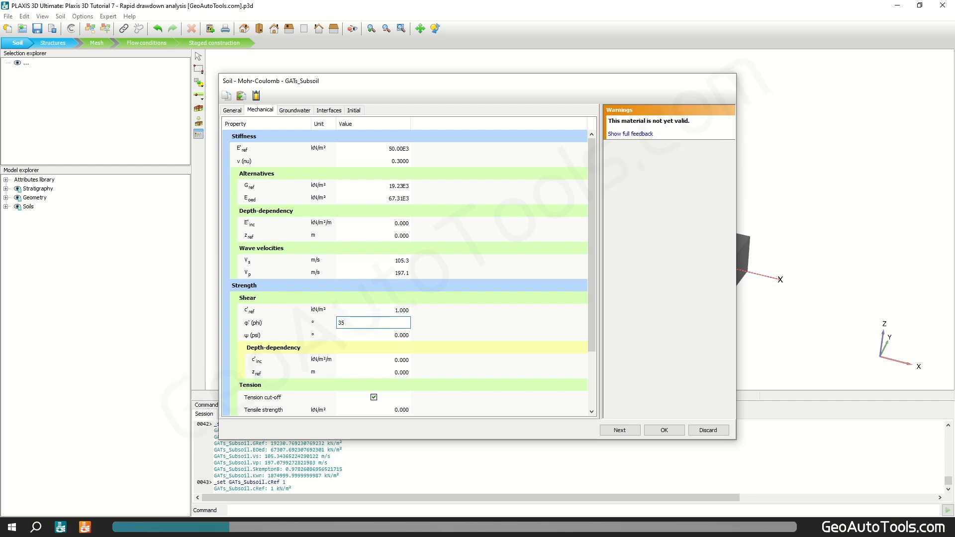
key(Return)
text(5)
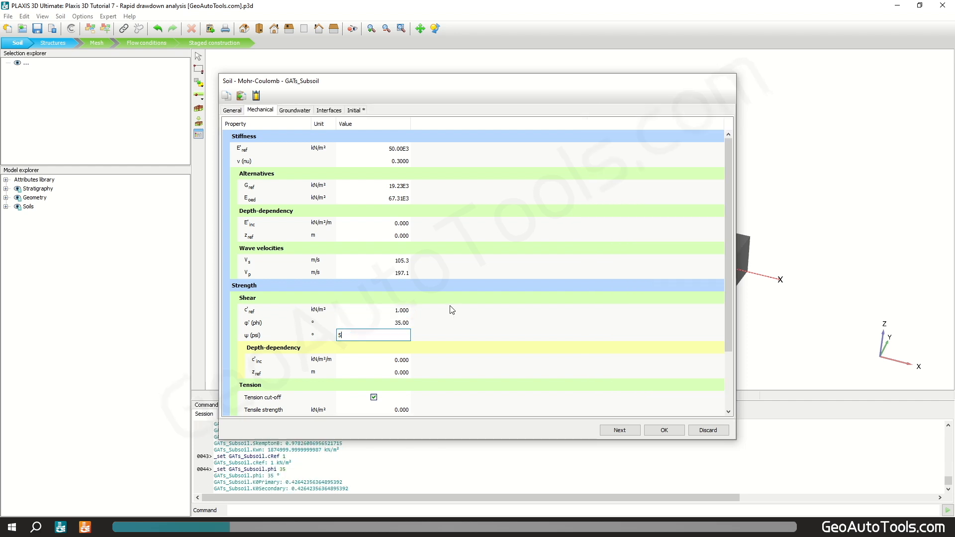
key(Return)
Set the GATs_Subsoil groundwater classification type to Hypres
click(293, 111)
click(370, 149)
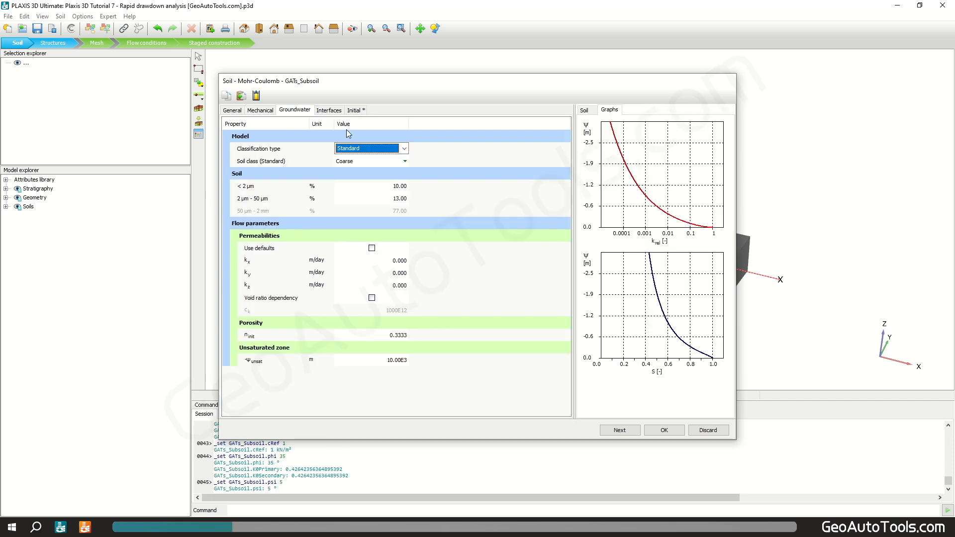
click(377, 148)
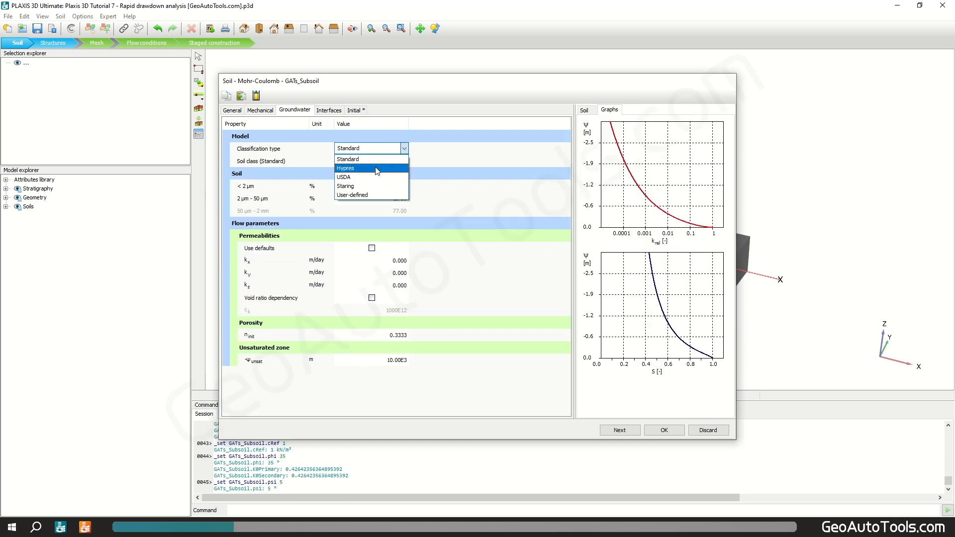
click(376, 170)
Set the GATs_Subsoil permeabilities kx, ky and kz to 0.01 m/day each and save the material
click(398, 298)
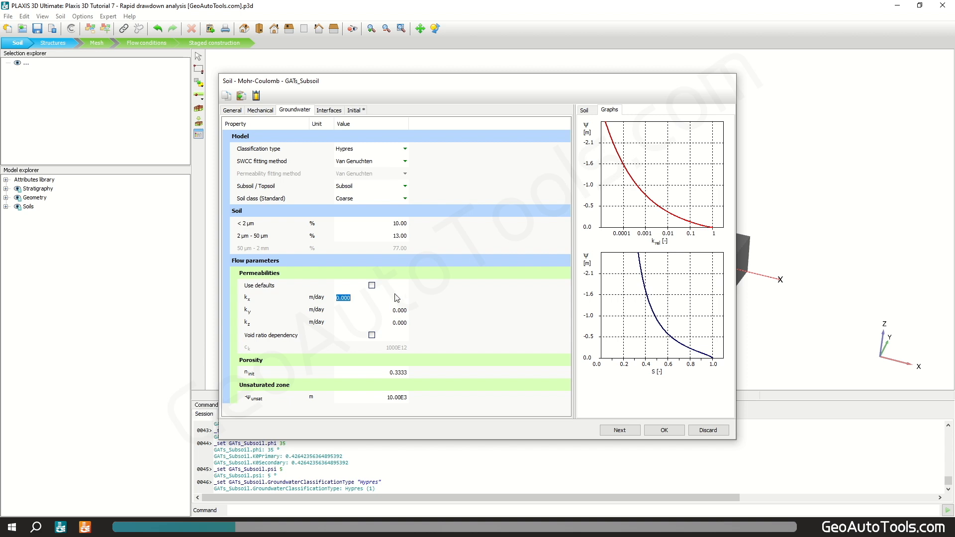
text(0.)
key(Tab)
text(0.01)
key(Tab)
text(0.01)
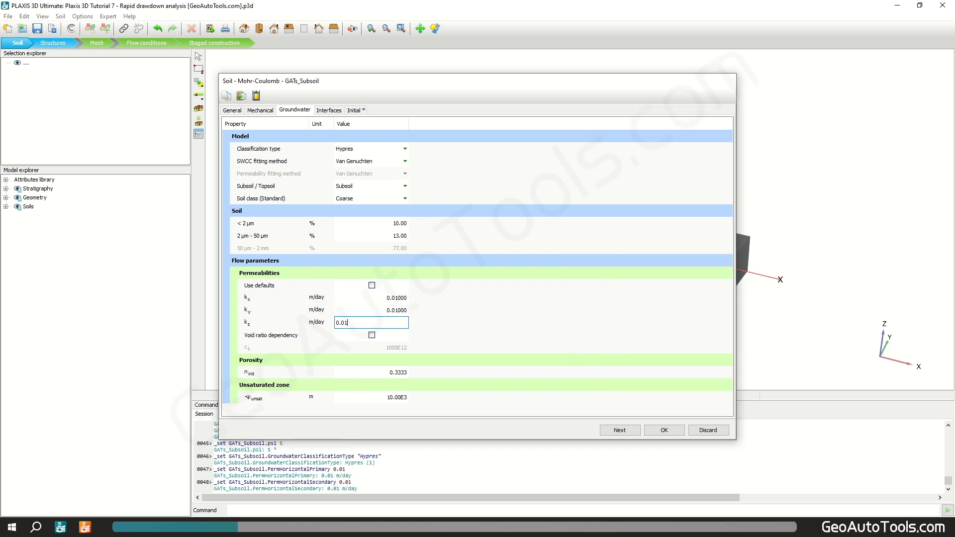
key(Tab)
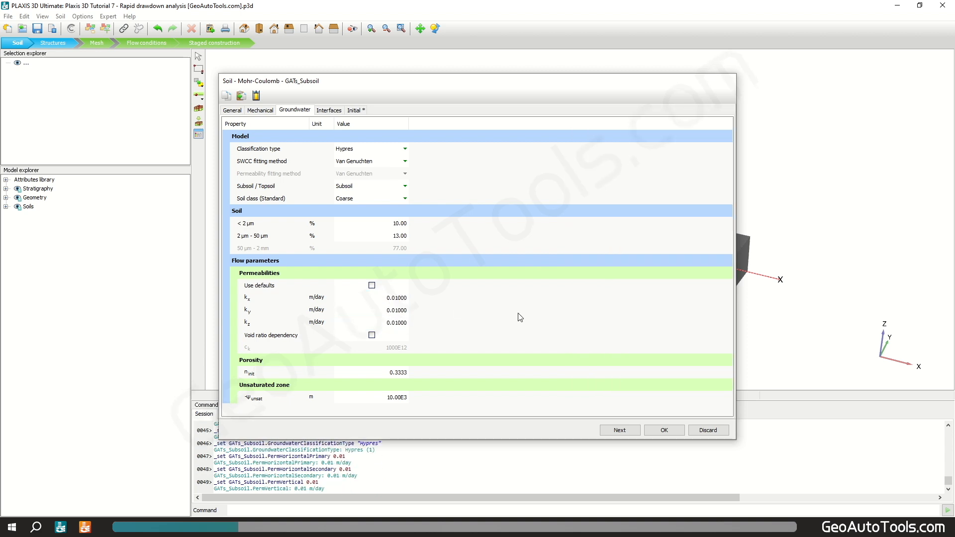
click(664, 431)
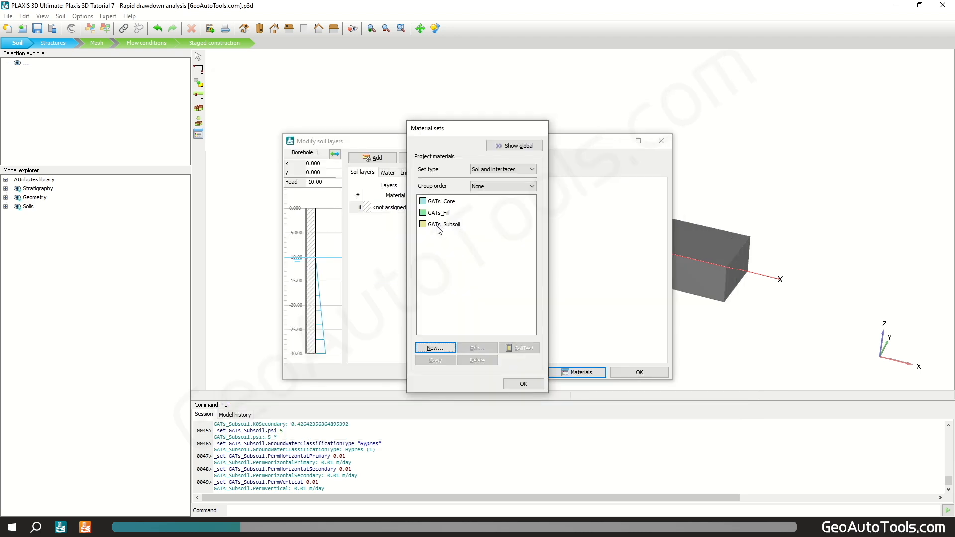
Assign the GATs_Subsoil material to the borehole's soil layer and close the material sets and soil layer definitions
drag(439, 224, 702, 283)
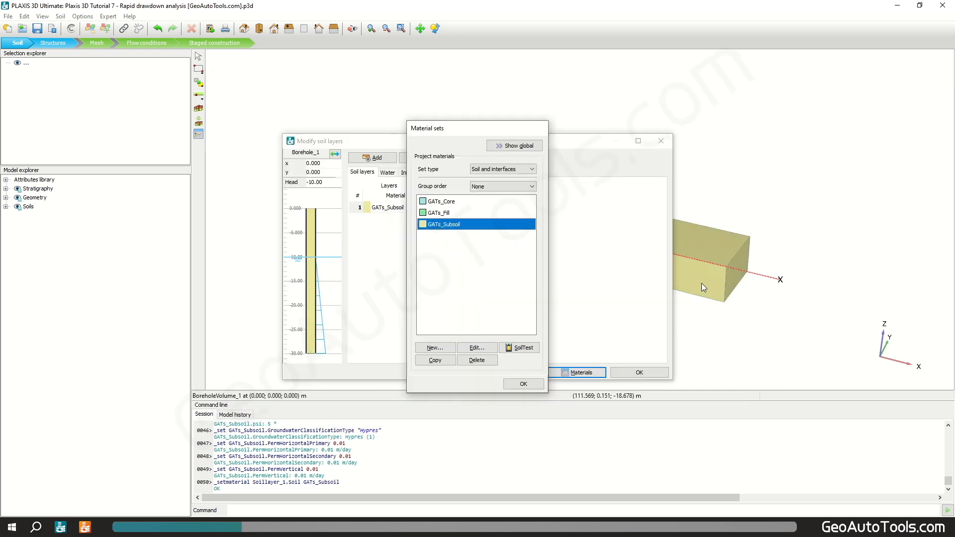
click(525, 384)
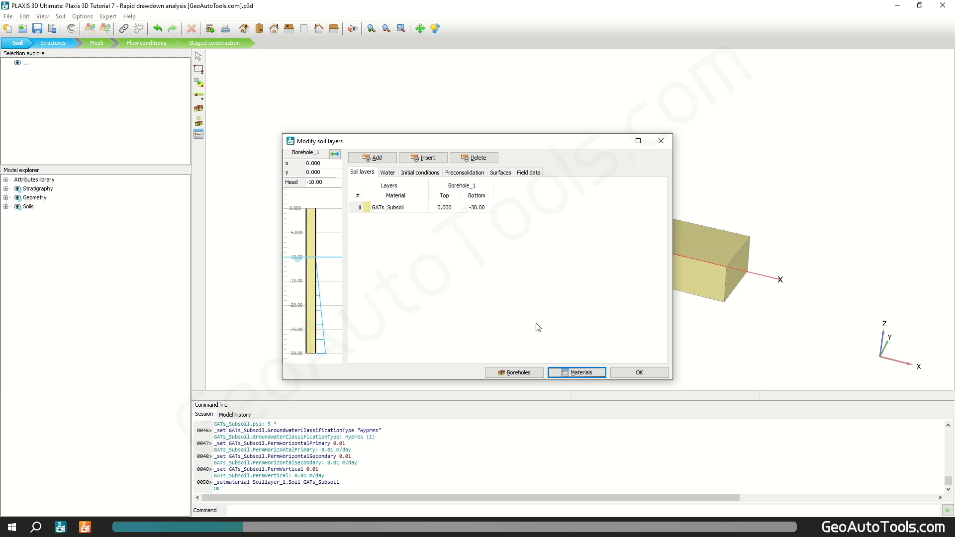
click(638, 373)
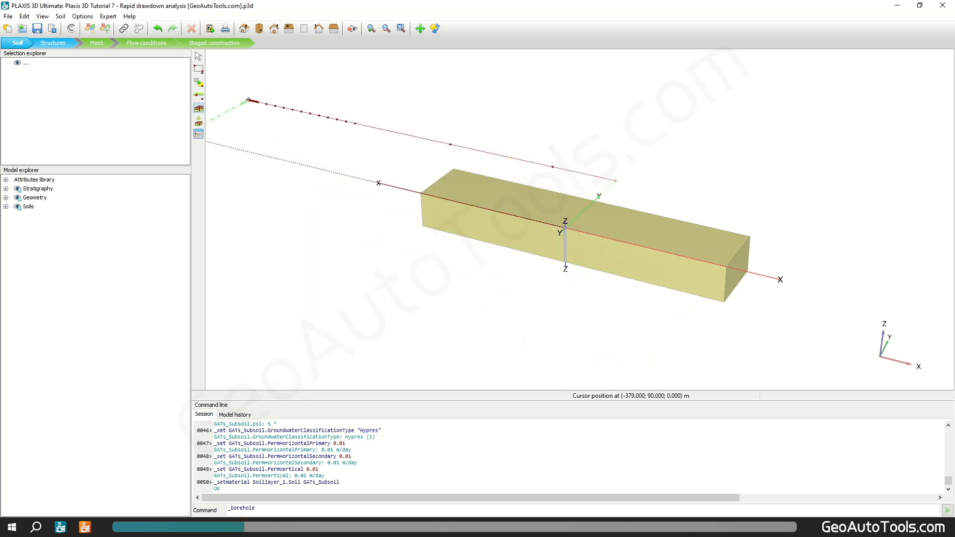
In Structures mode, create the dam's cross-section surface through points (-80, 0, 0), (92.5, 0, 0), (2.5, 0, 30) and (-2.5, 0, 30)
click(58, 44)
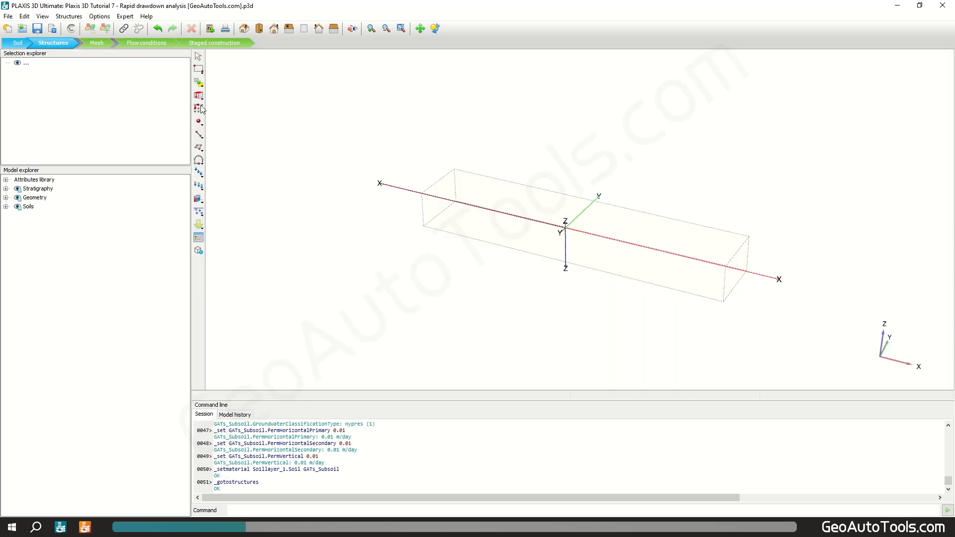
click(200, 149)
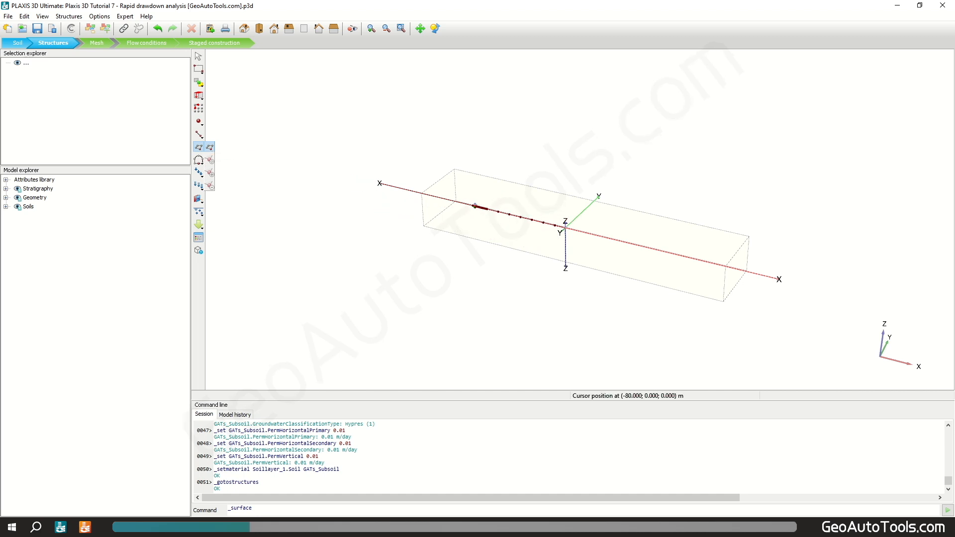
click(475, 206)
scroll(668, 250, up, 3)
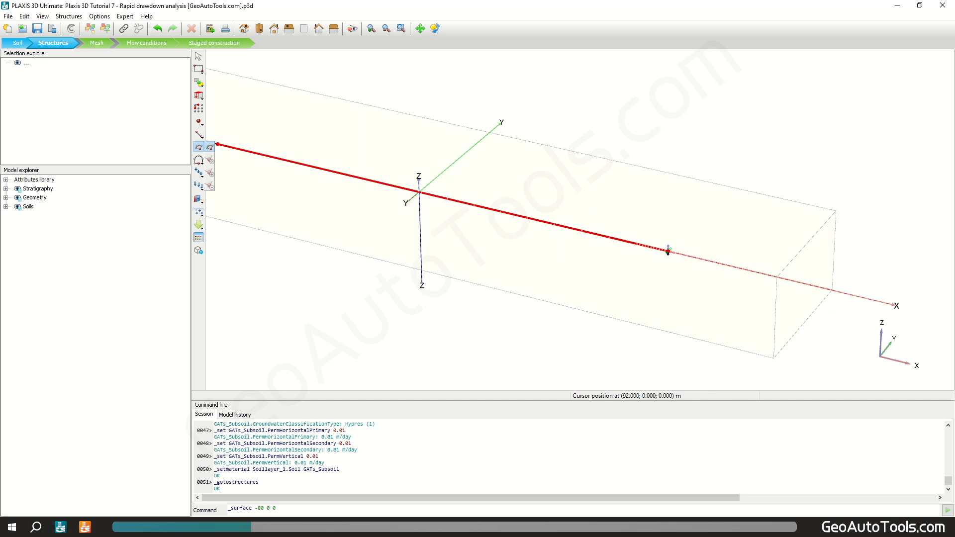
click(670, 252)
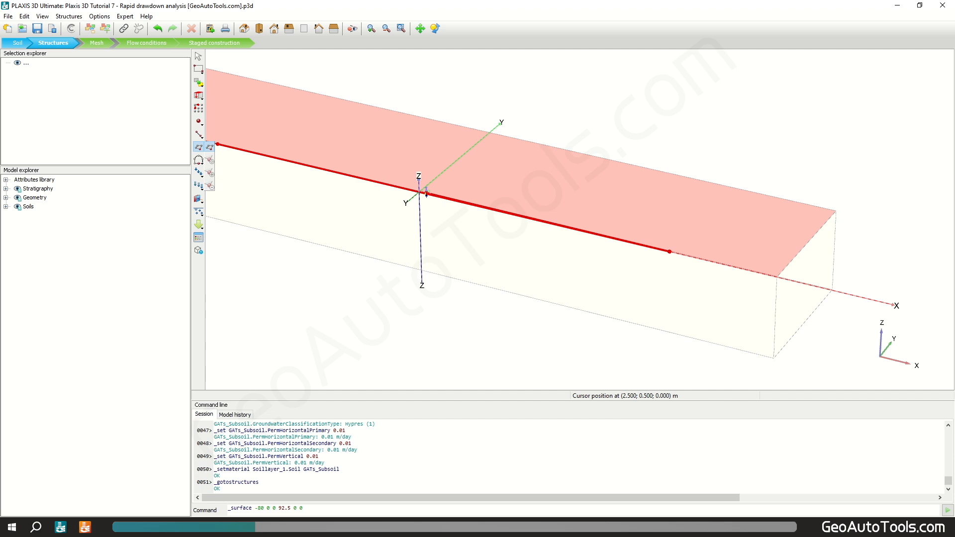
scroll(426, 193, up, 3)
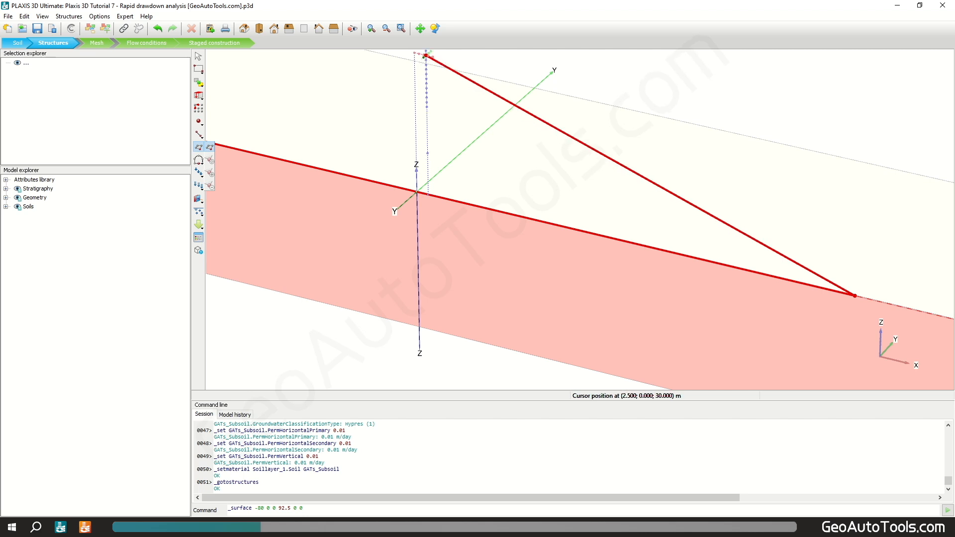
click(426, 57)
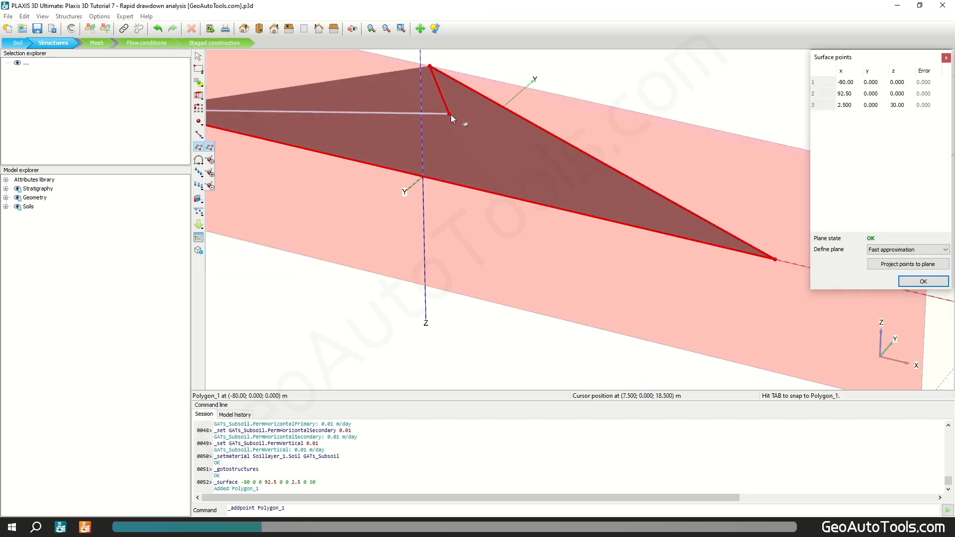
scroll(419, 73, up, 2)
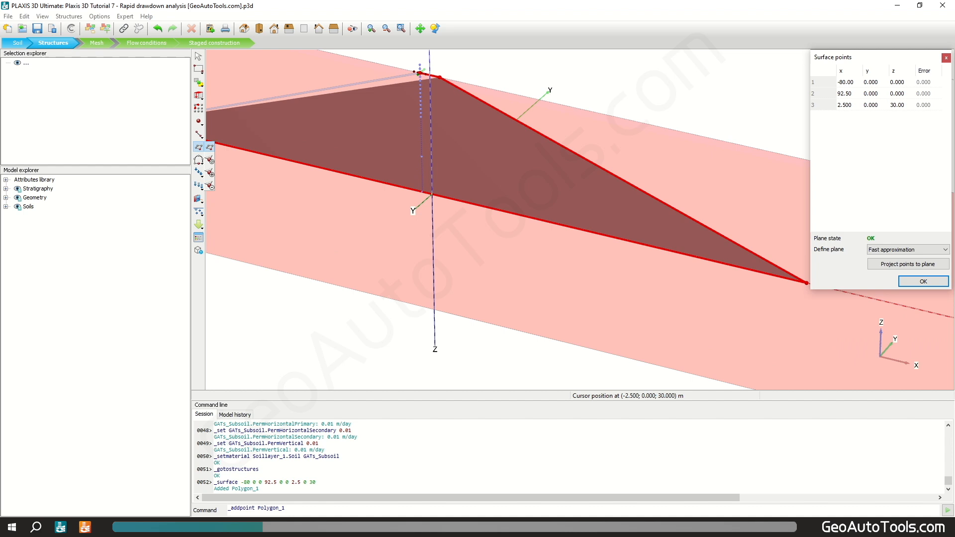
click(419, 73)
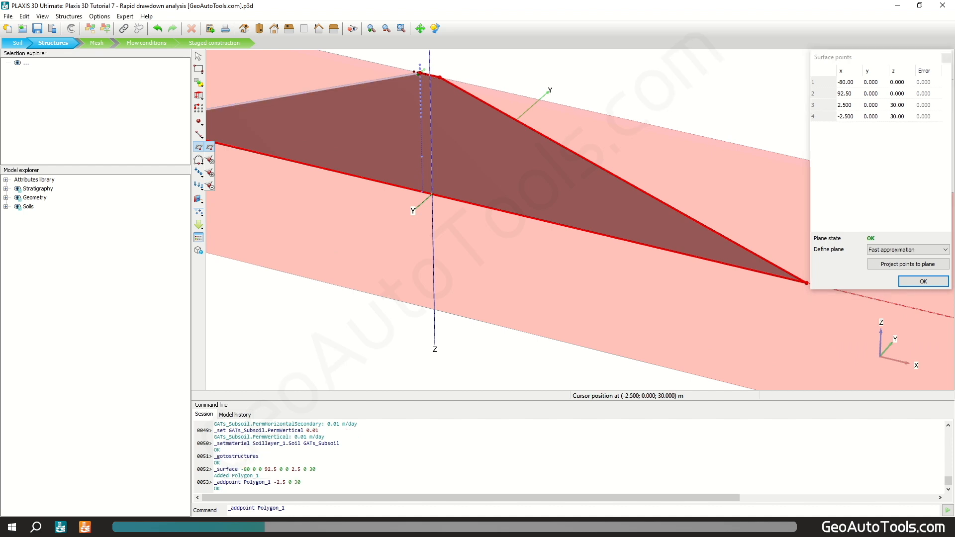
right_click(507, 118)
scroll(527, 160, down, 3)
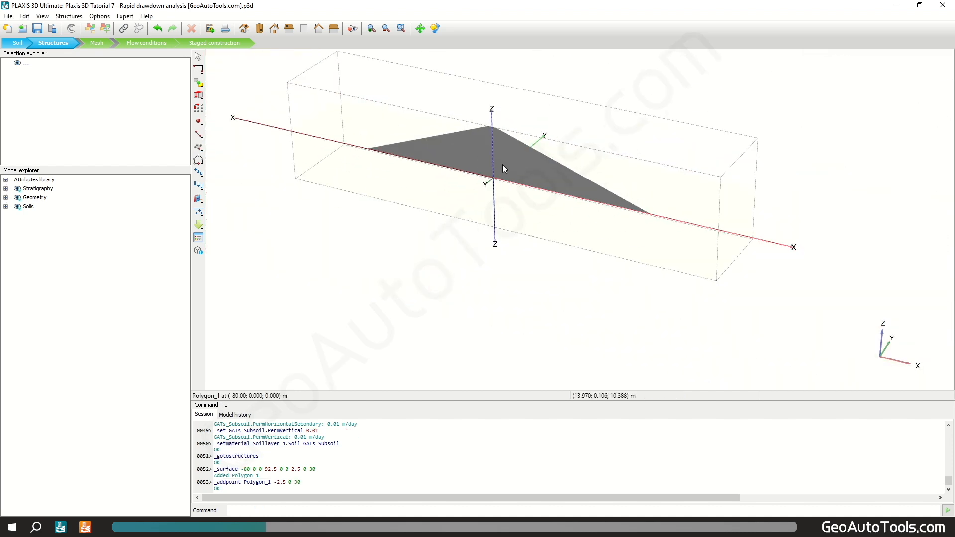
Create the dam core surface through points (-10, 0, 0), (10, 0, 0), (2.5, 0, 30) and (-2.5, 0, 30)
scroll(452, 150, up, 2)
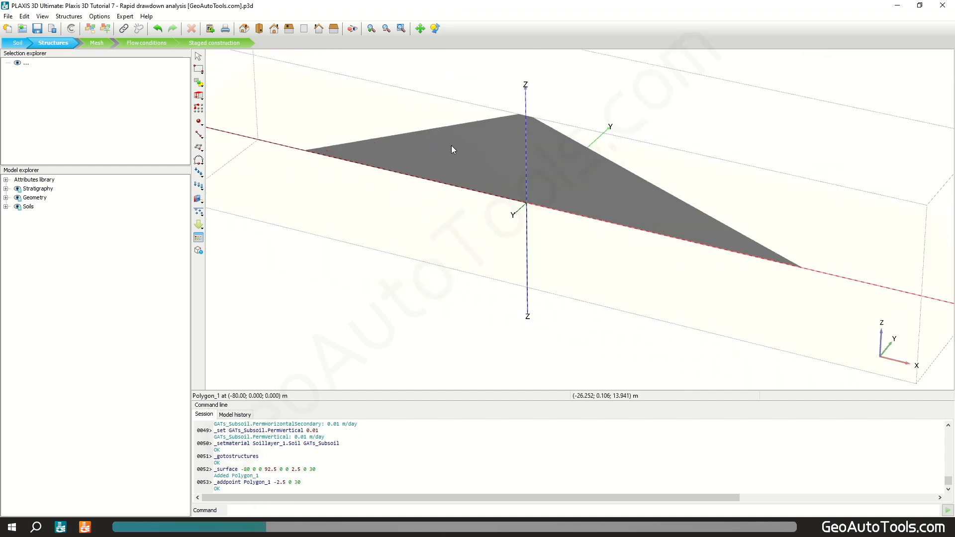
click(199, 148)
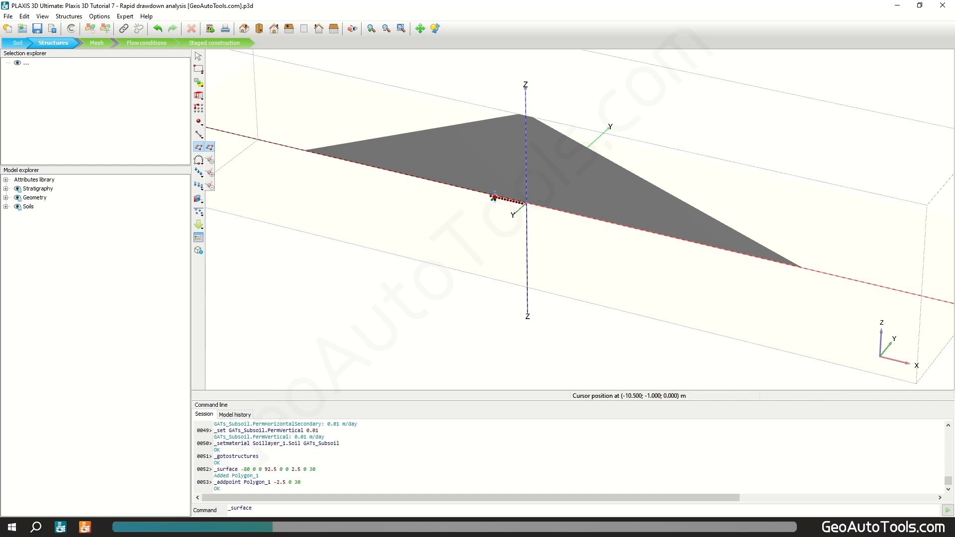
scroll(498, 199, up, 3)
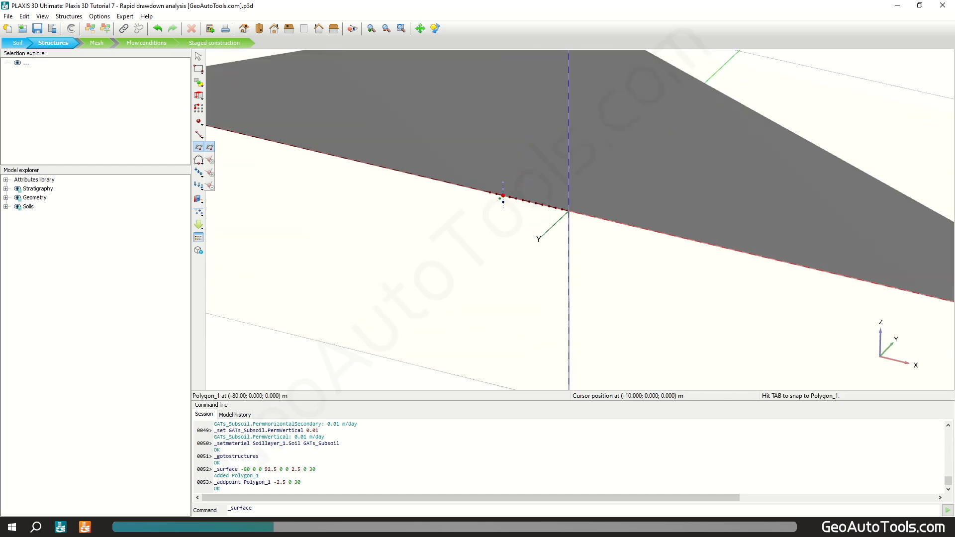
click(504, 198)
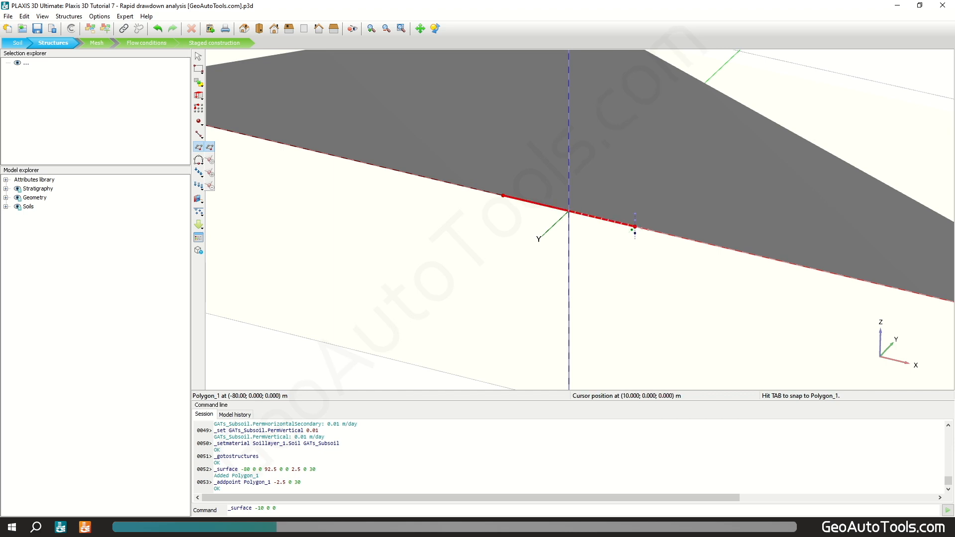
click(635, 226)
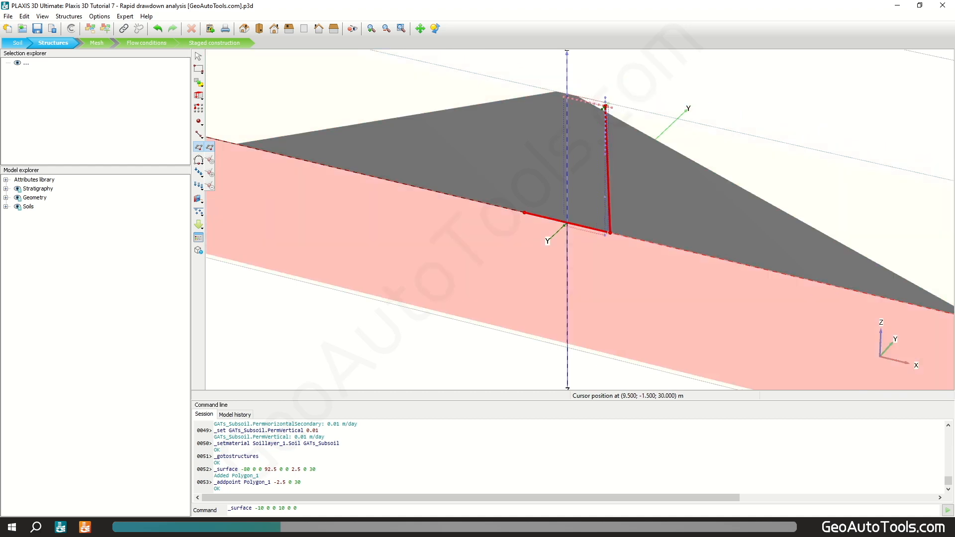
click(578, 96)
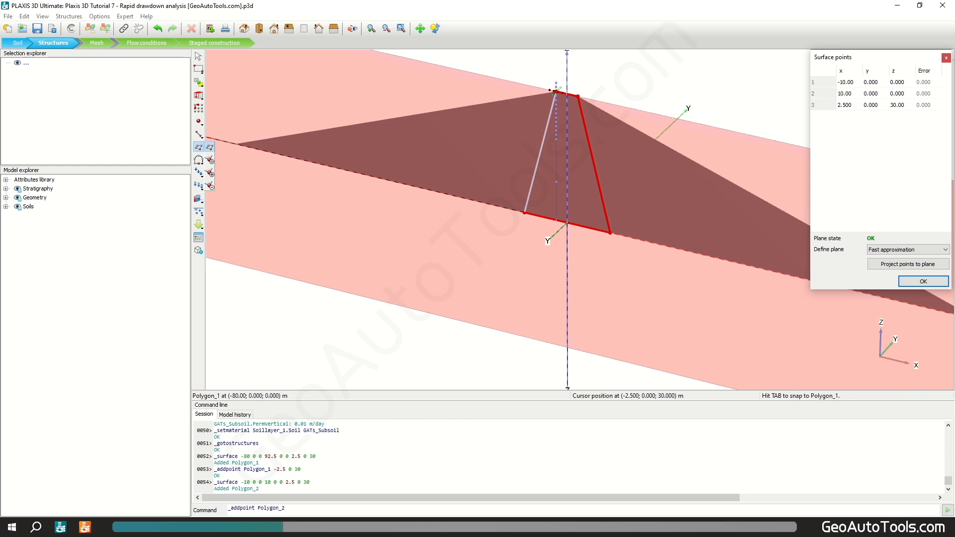
click(556, 92)
key(Escape)
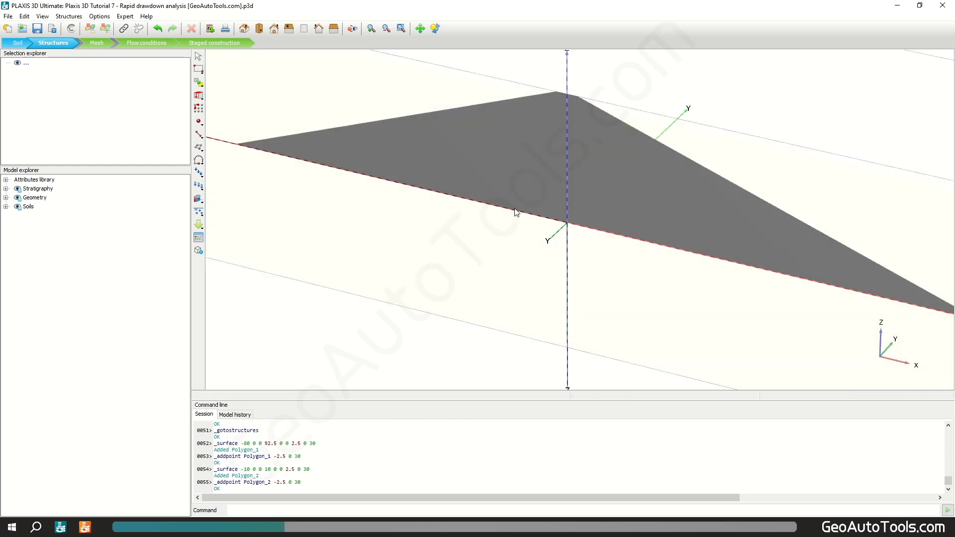
Intersect and recluster the core surface with the full dam cross-section surface
scroll(488, 214, down, 2)
click(549, 171)
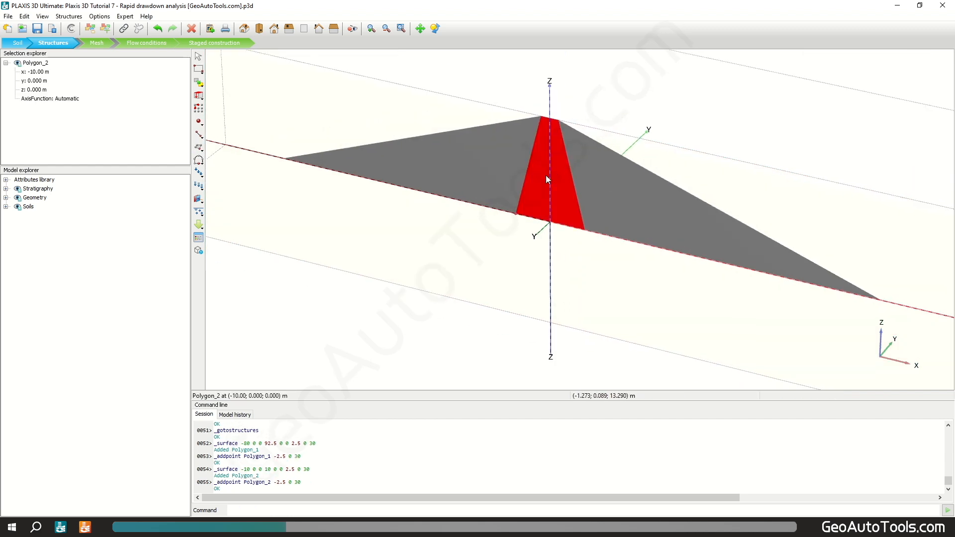
ctrl+click(487, 174)
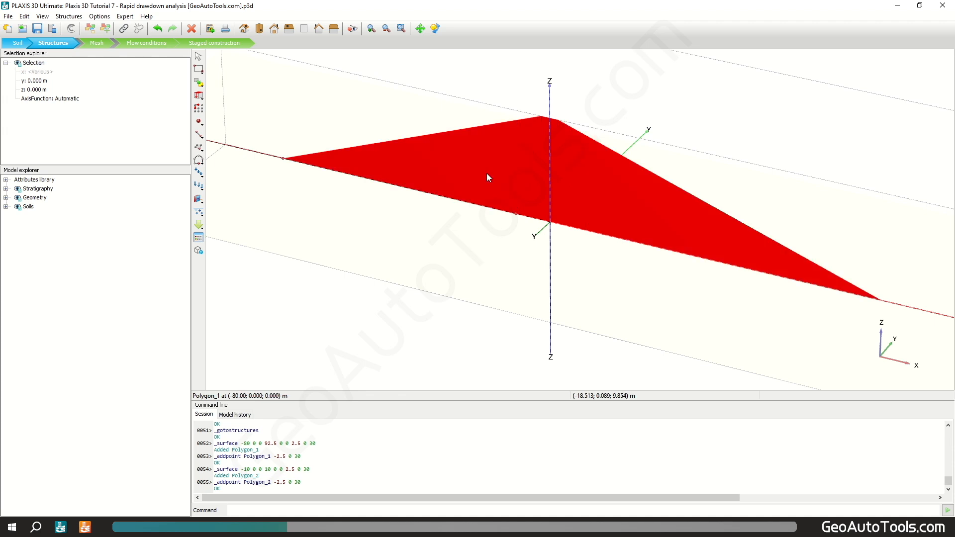
right_click(501, 160)
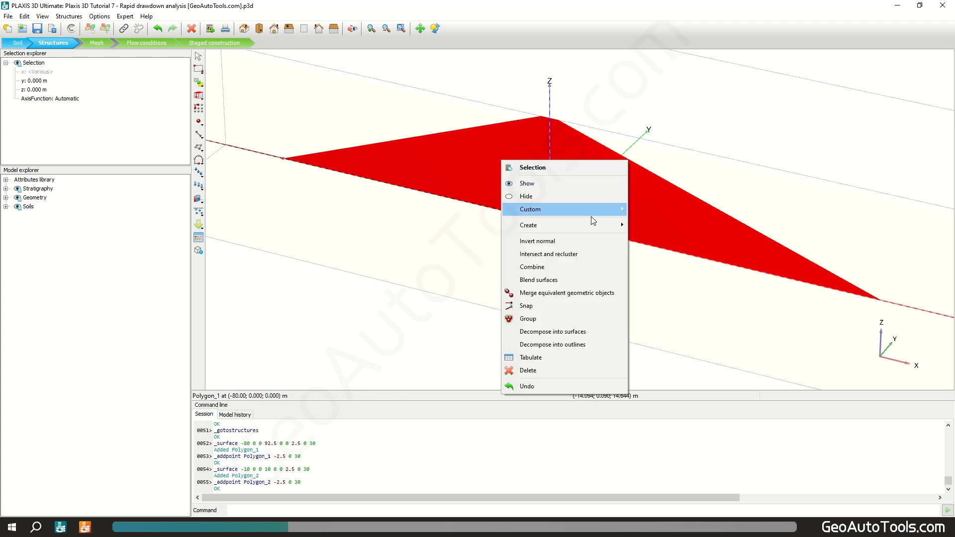
click(567, 255)
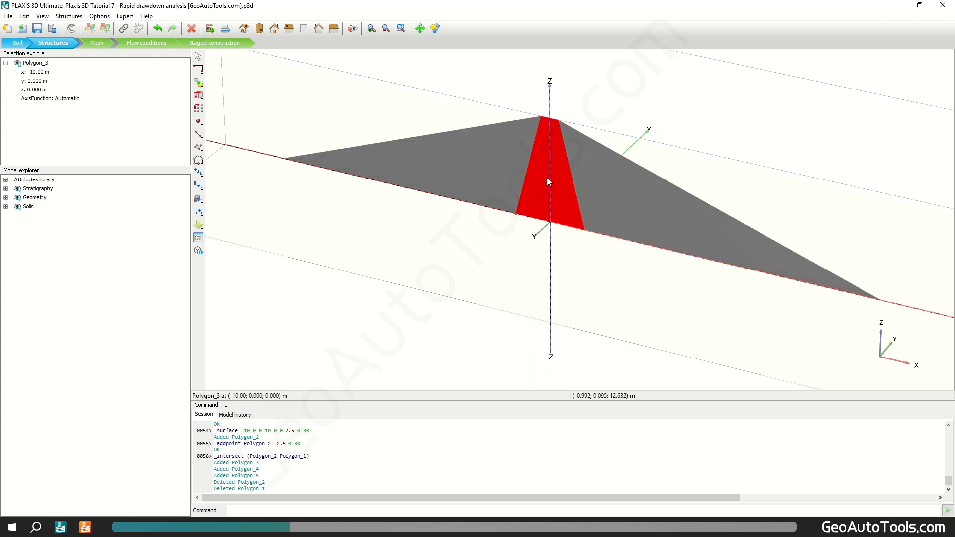
Extrude the core polygon and the two fill polygons together by 50 m in the y direction
click(443, 175)
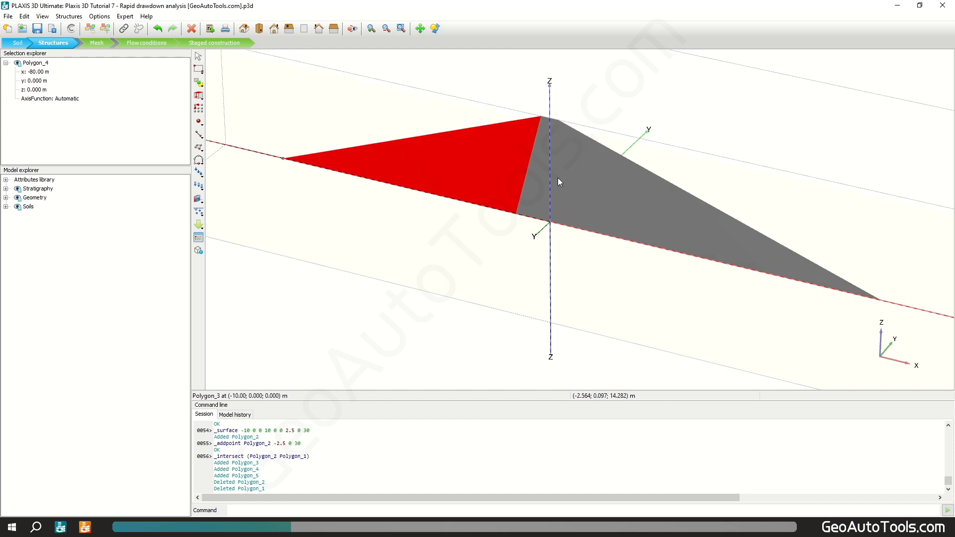
ctrl+click(624, 190)
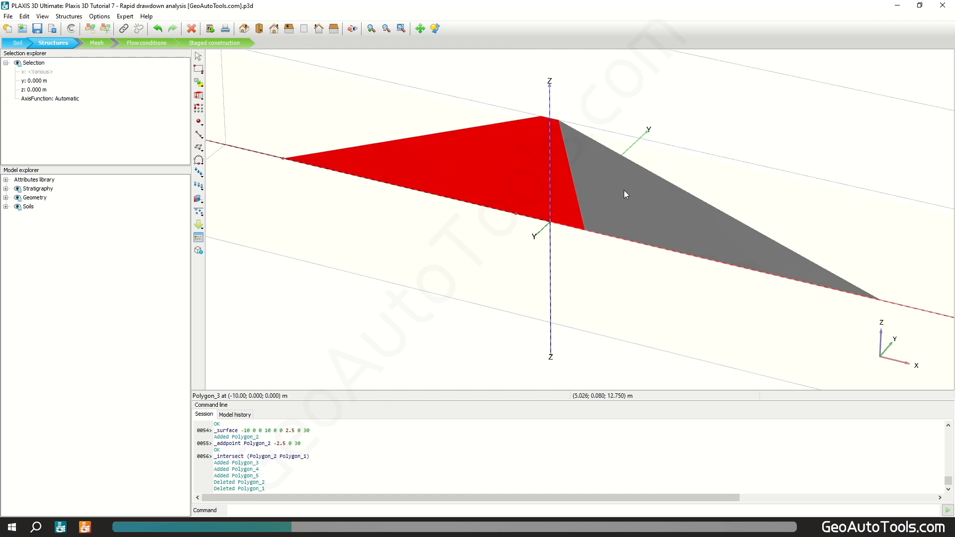
click(199, 96)
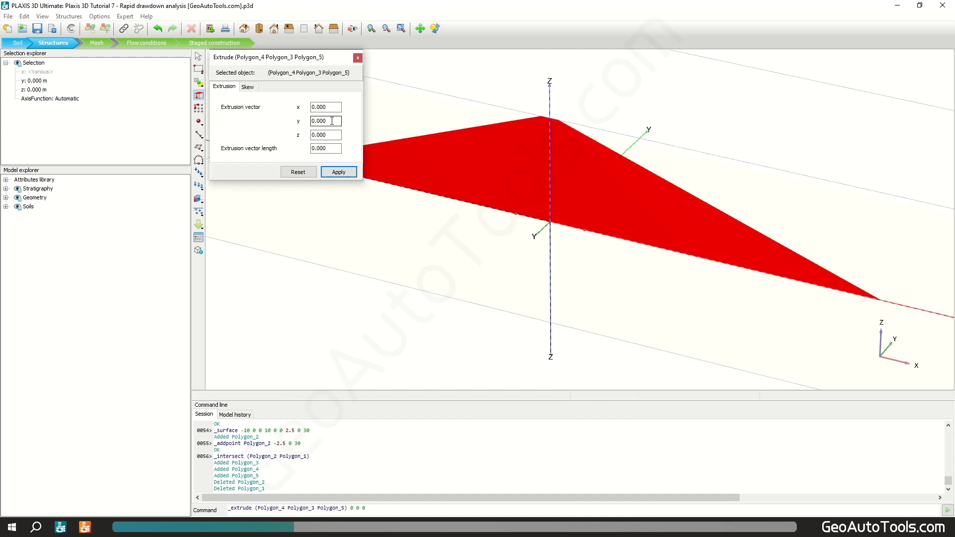
drag(334, 121, 288, 118)
text(50)
click(338, 149)
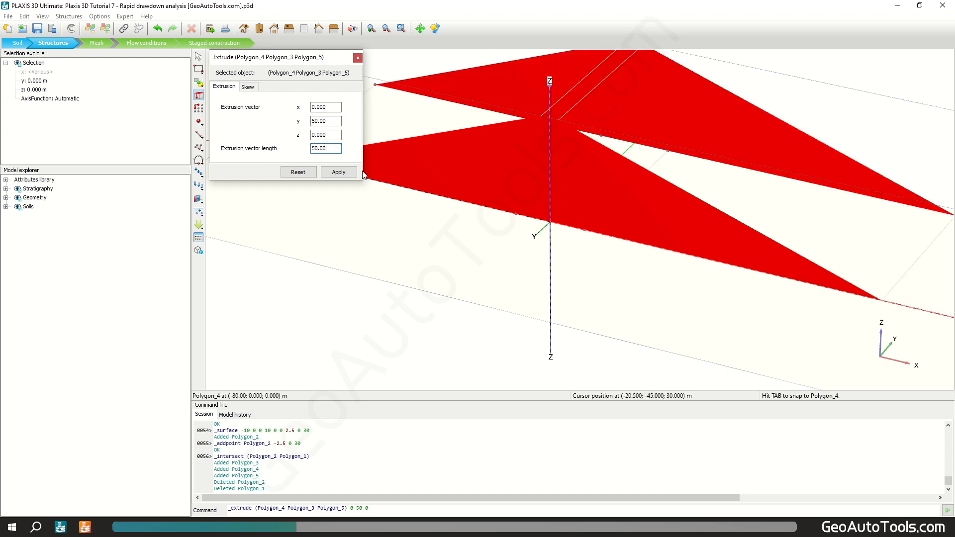
click(338, 172)
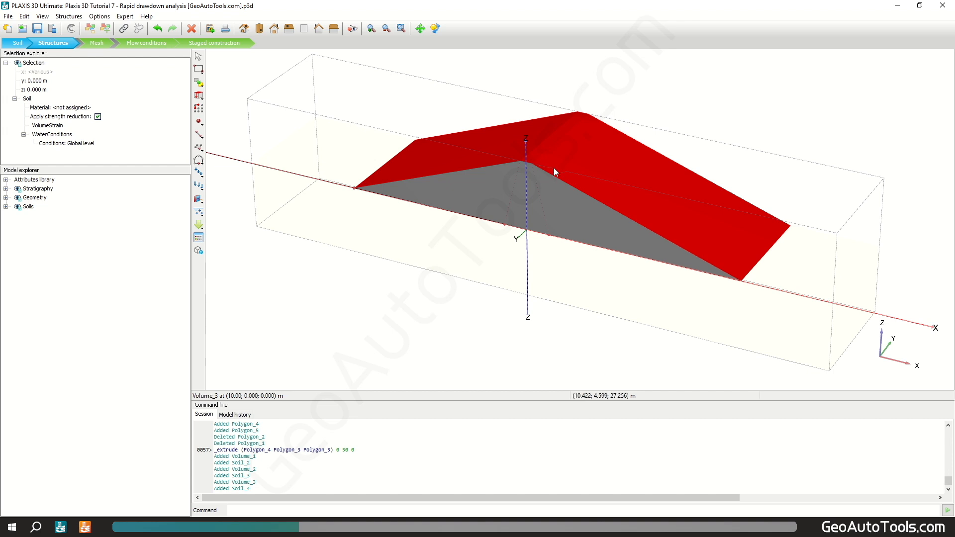
Delete the three original cross-section polygons on the dam's front face, keeping the extruded volumes
click(476, 194)
ctrl+click(571, 213)
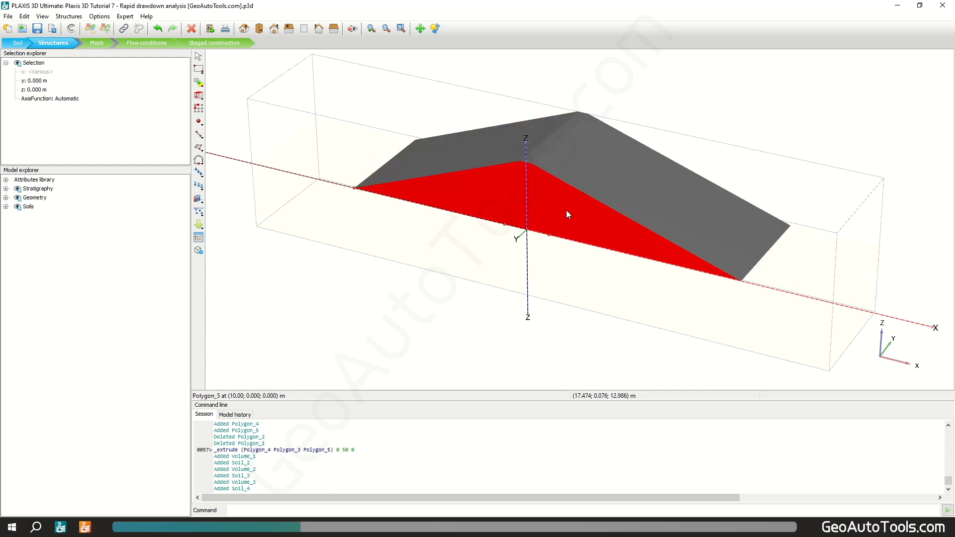
right_click(566, 210)
click(632, 418)
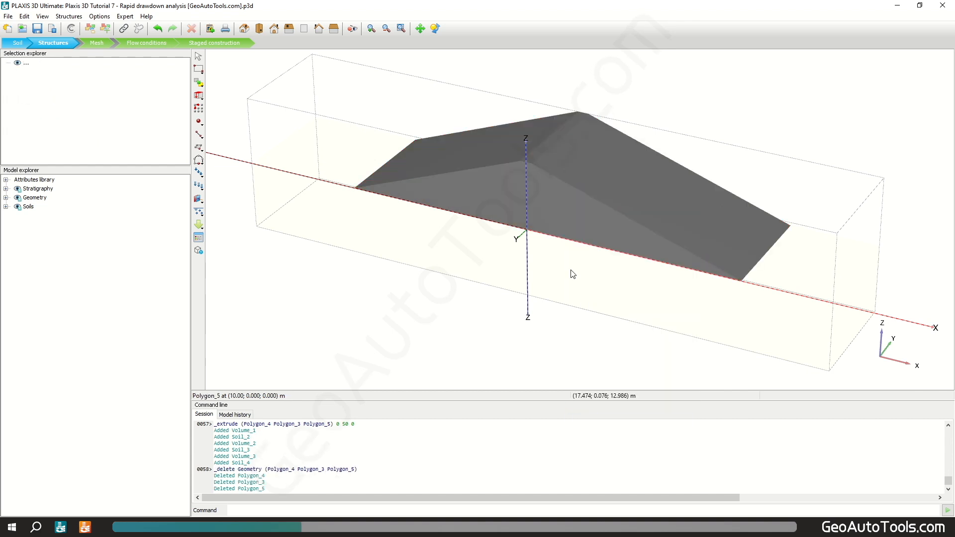
click(525, 194)
click(482, 195)
click(605, 214)
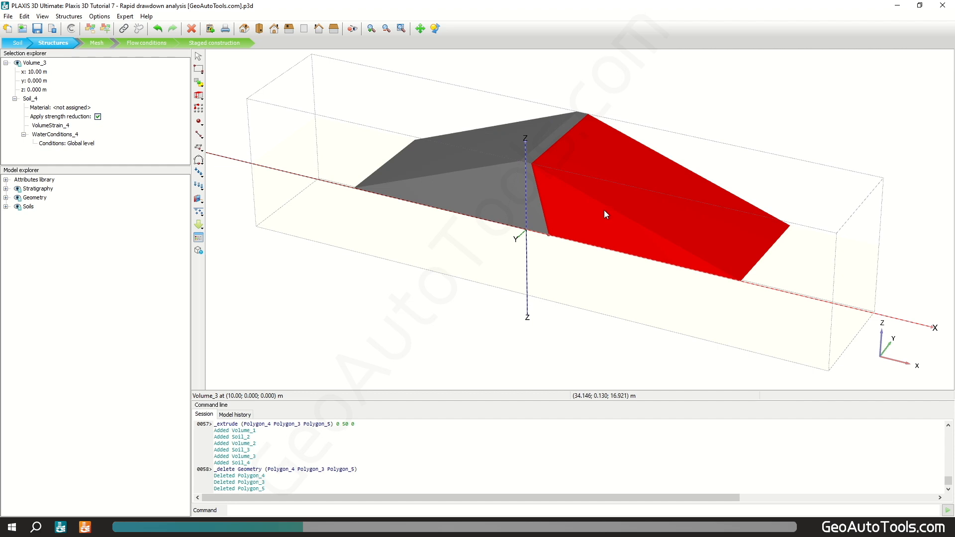
key(Escape)
Assign the GATs_Core material to the central dam volume and GATs_Fill to the two outer volumes, and close the material sets
click(244, 28)
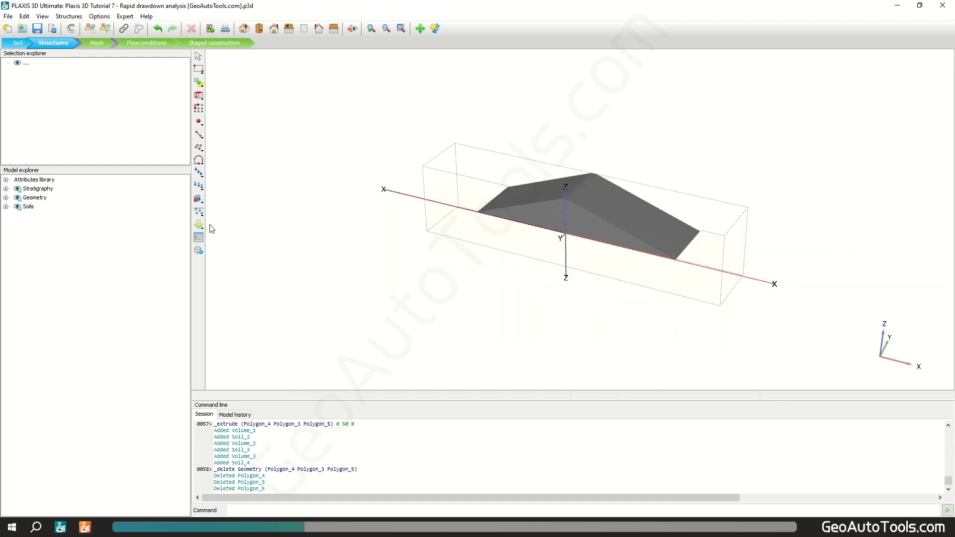
click(198, 238)
drag(441, 202, 561, 215)
drag(438, 213, 555, 217)
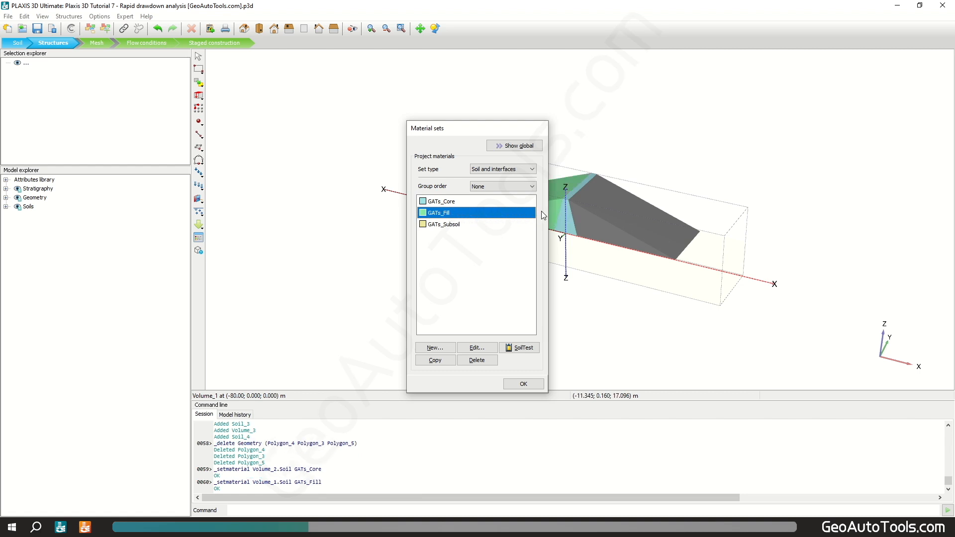
drag(440, 215, 595, 223)
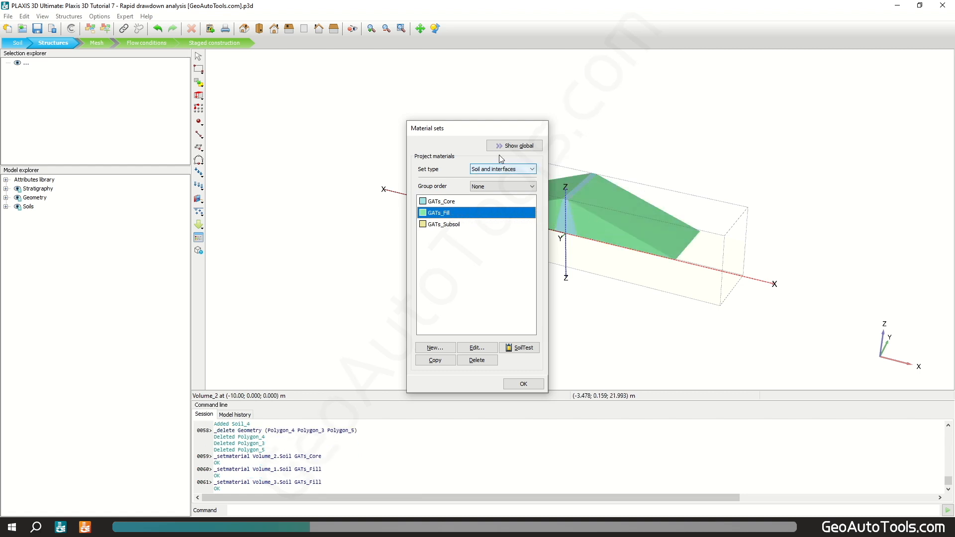
click(523, 383)
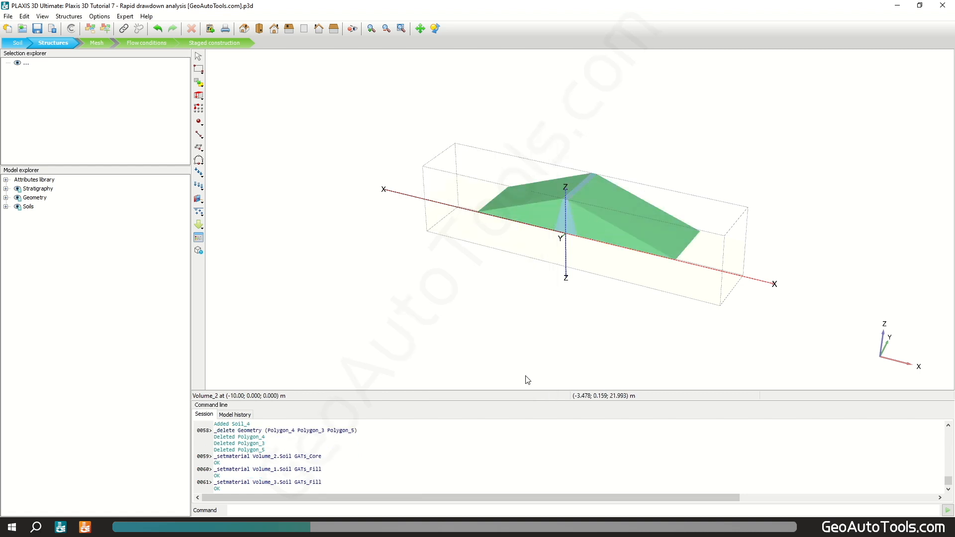
Create a surface groundwater flow boundary on the upstream ground with corners (-130 0 0), (-80 0 0), (-80 50 0) and (-130 50 0)
click(200, 214)
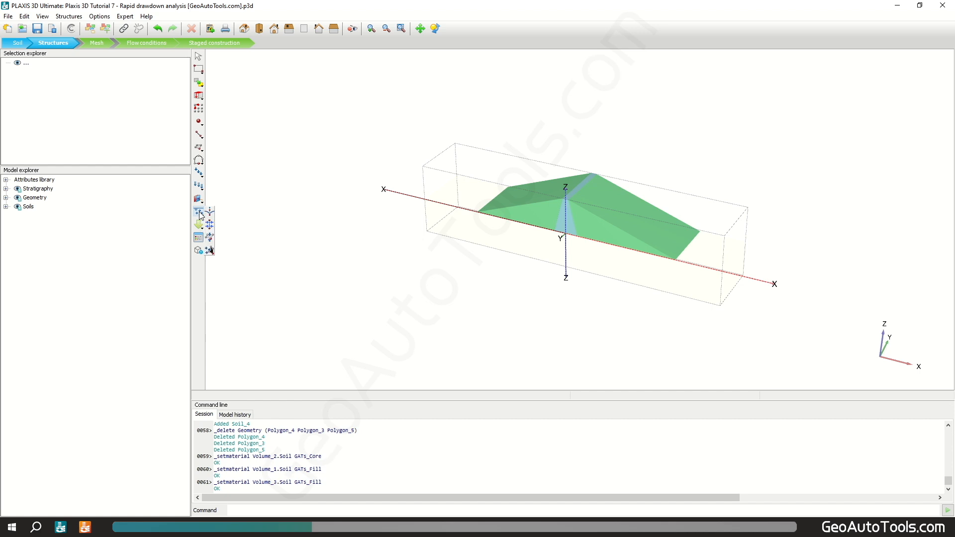
click(209, 250)
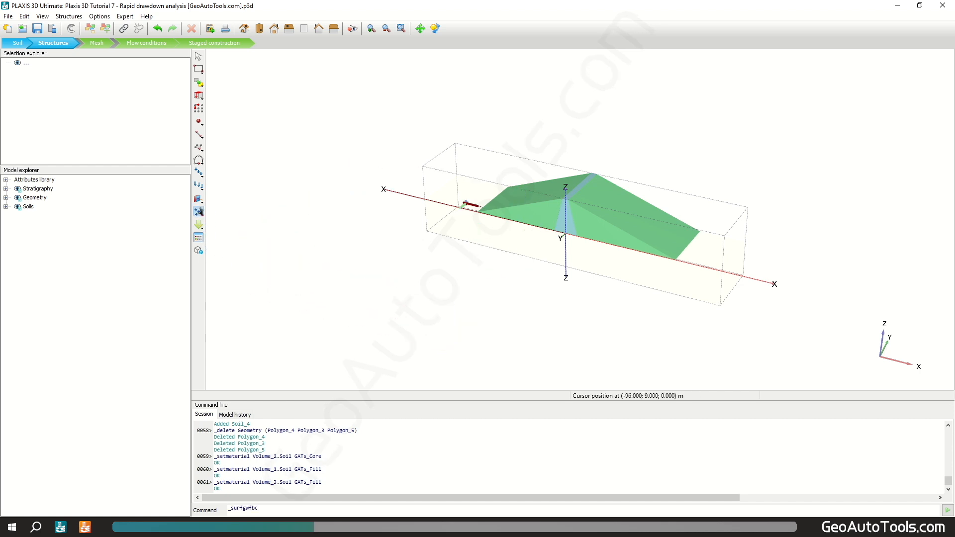
scroll(464, 204, up, 4)
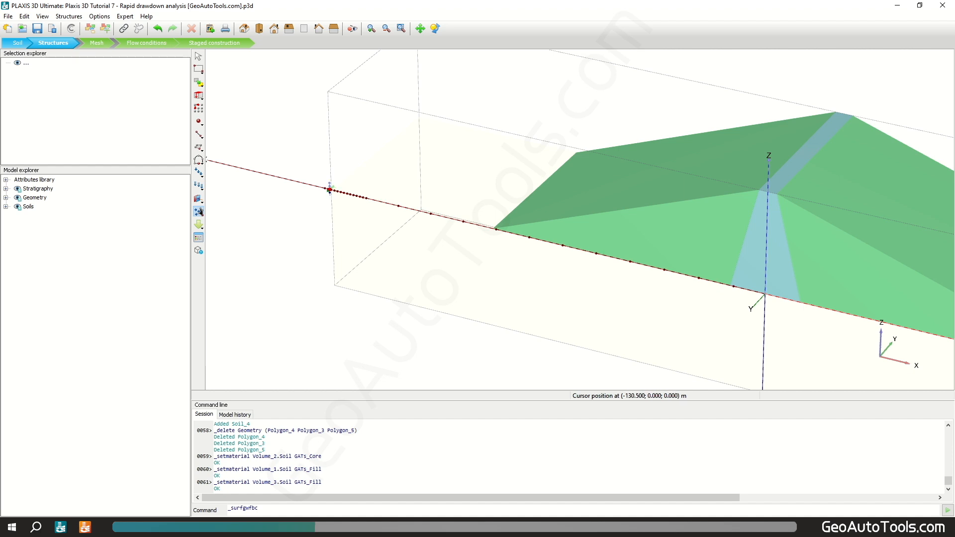
click(332, 191)
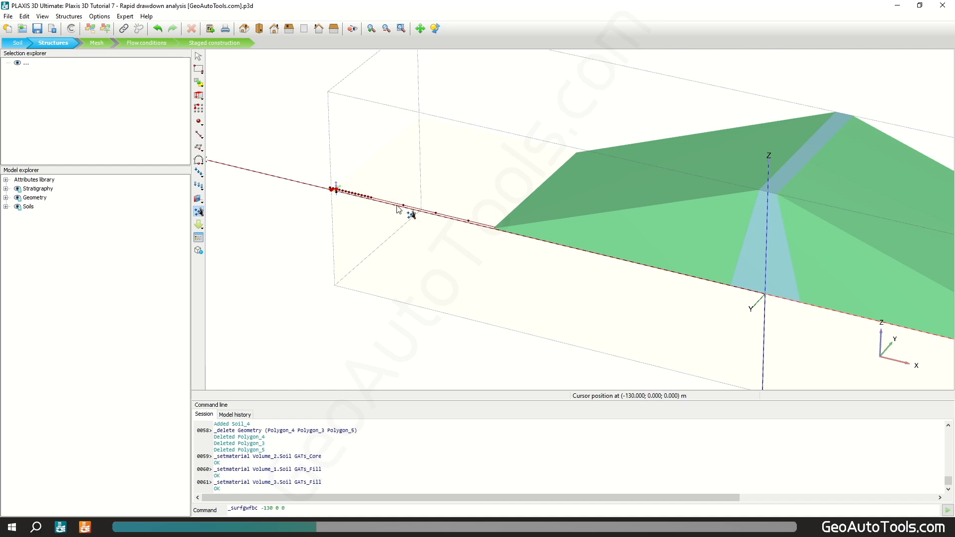
click(493, 229)
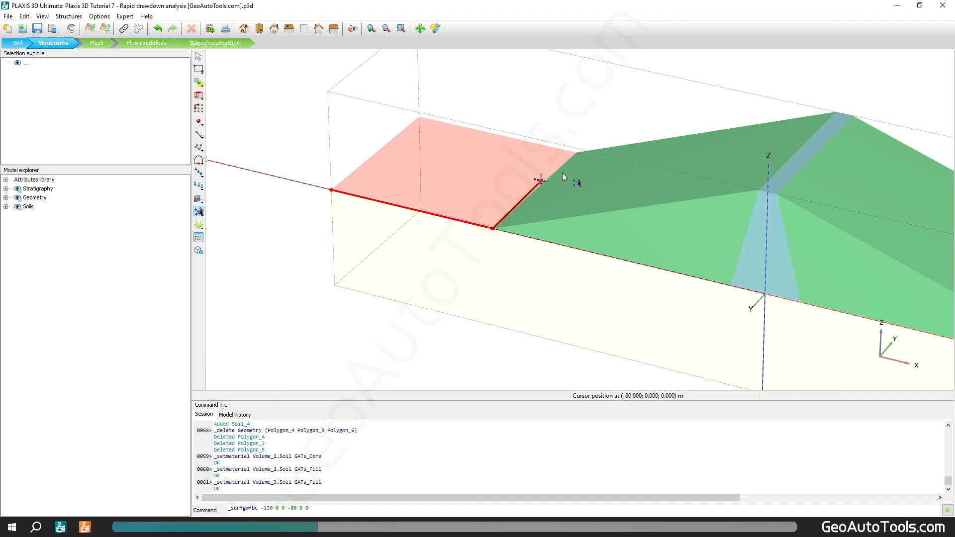
click(576, 153)
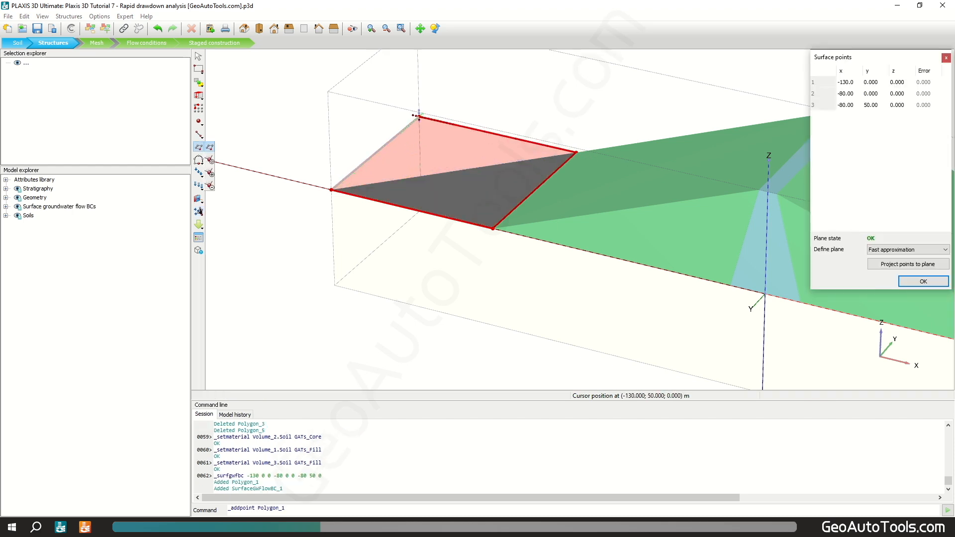
click(419, 117)
right_click(419, 118)
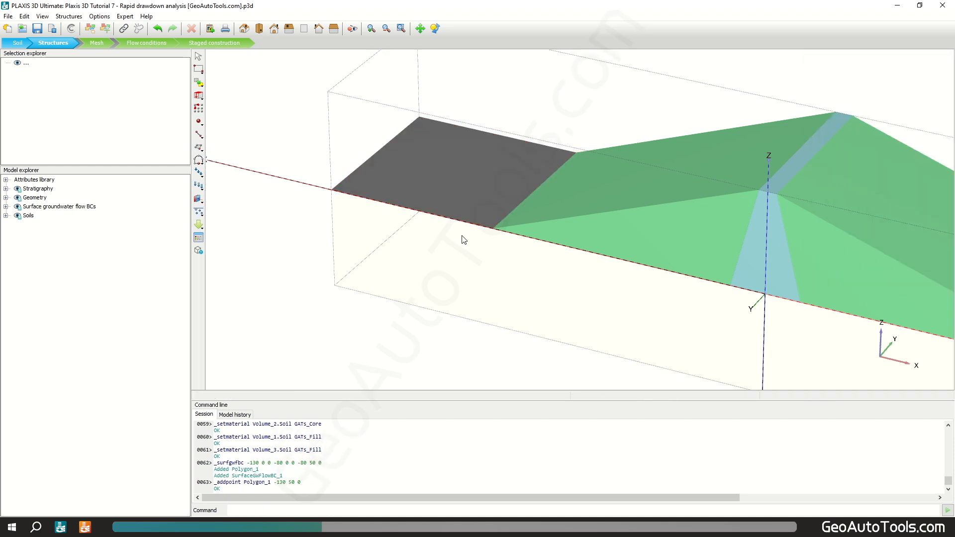
Create a surface groundwater flow boundary on the upstream dam slope through (-80 0 0), (-2.5 0 30), (-2.5 50 30) and (-80 50 0)
click(200, 213)
click(209, 250)
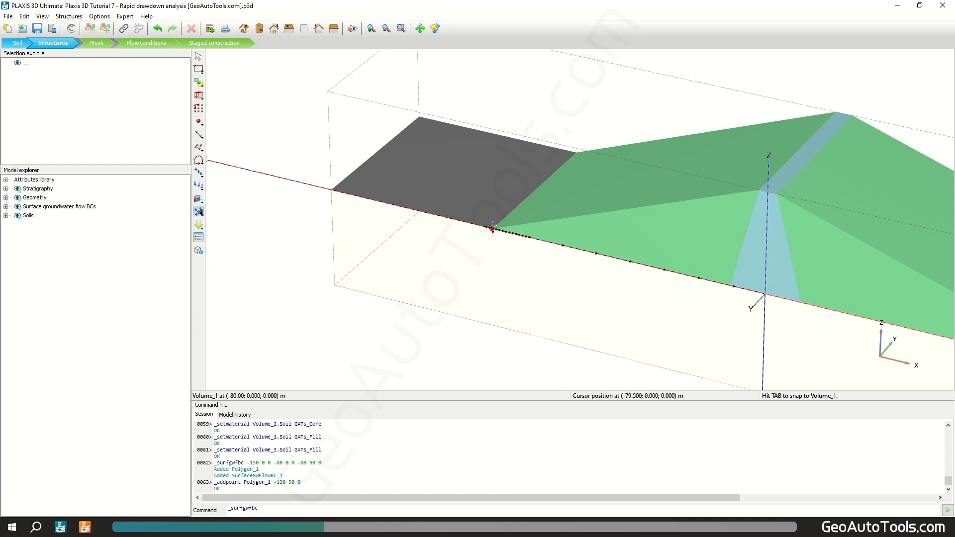
key(Tab)
click(493, 229)
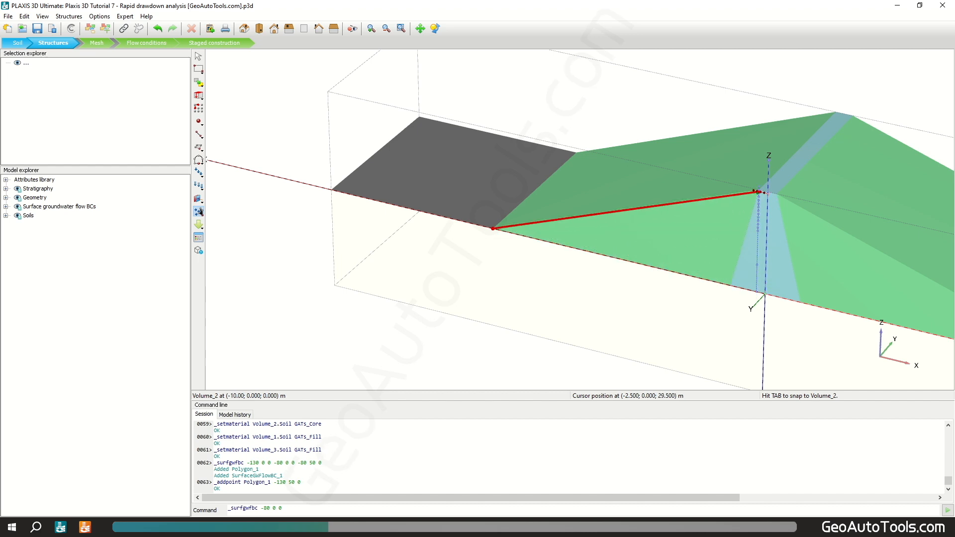
click(760, 190)
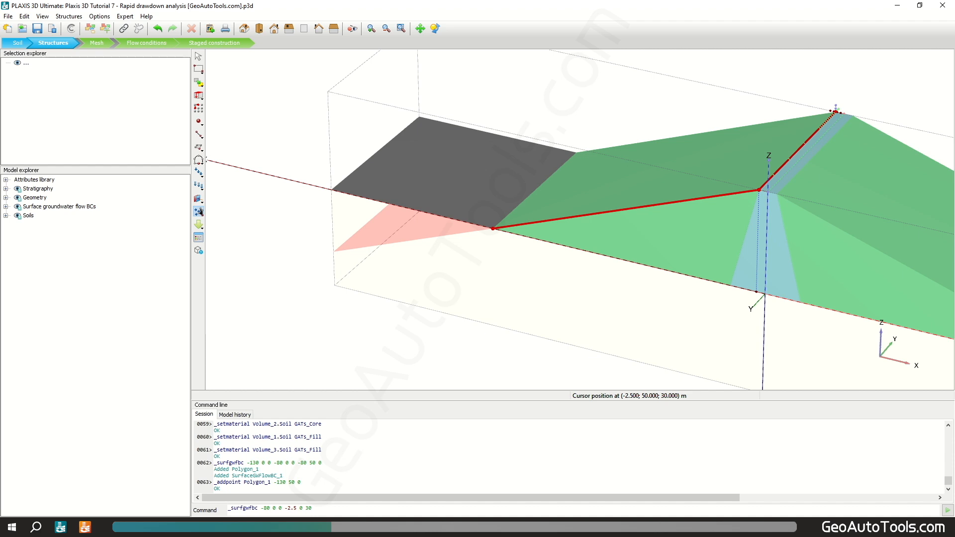
click(836, 111)
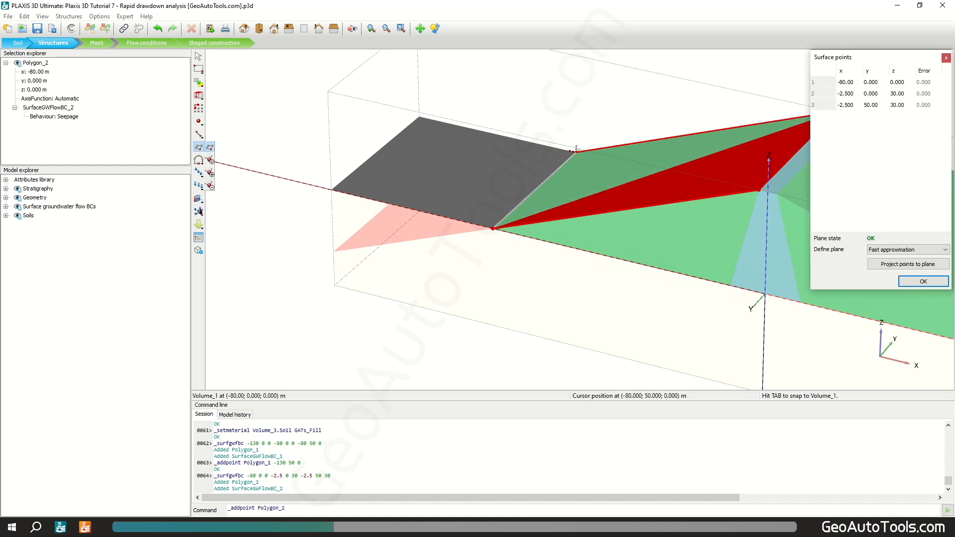
click(575, 150)
right_click(577, 153)
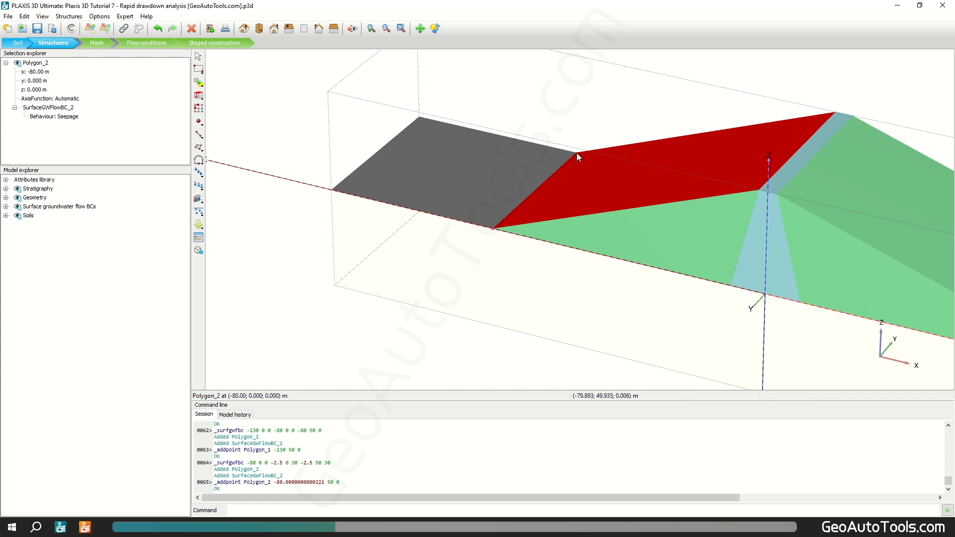
Create a vertical surface groundwater flow boundary at x = -130, spanning y 0 to 50 and z 0 to -30
click(199, 213)
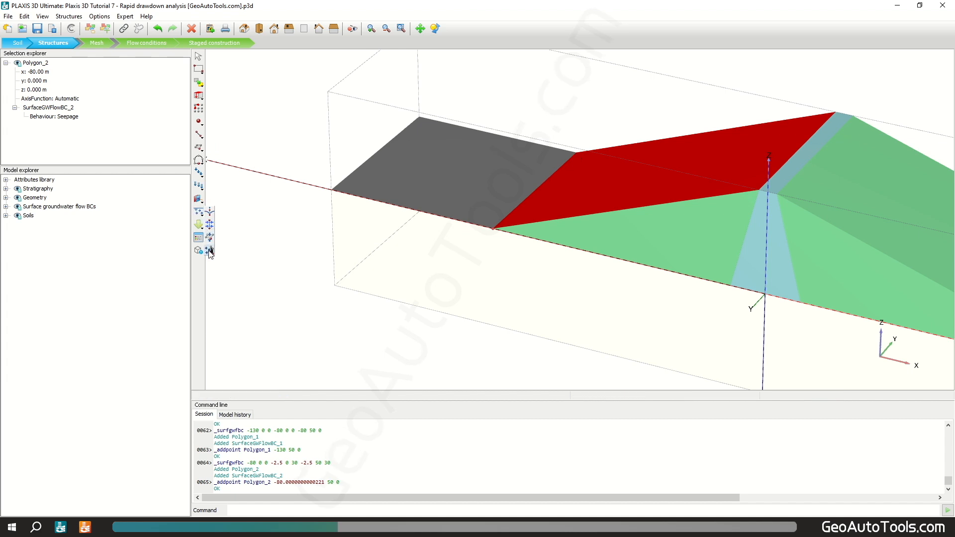
click(210, 251)
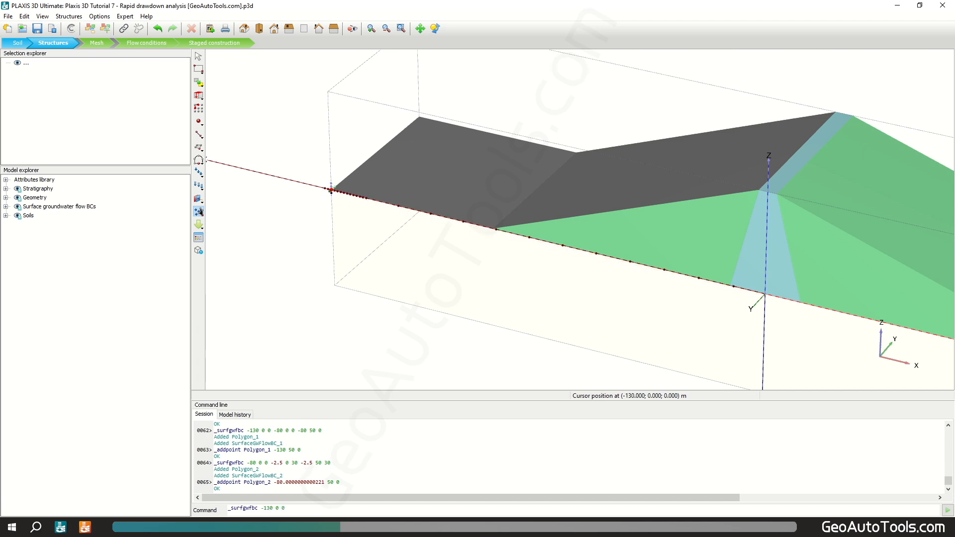
click(335, 288)
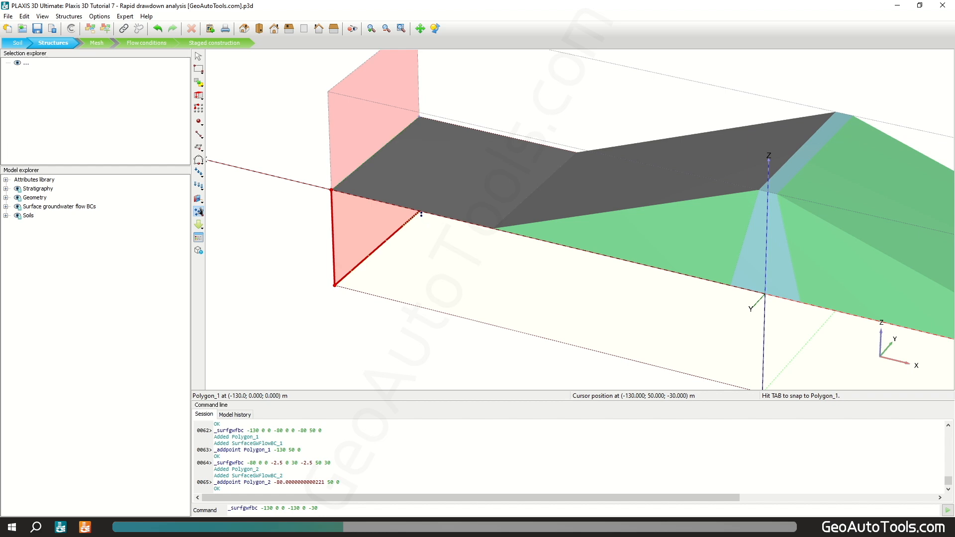
click(423, 215)
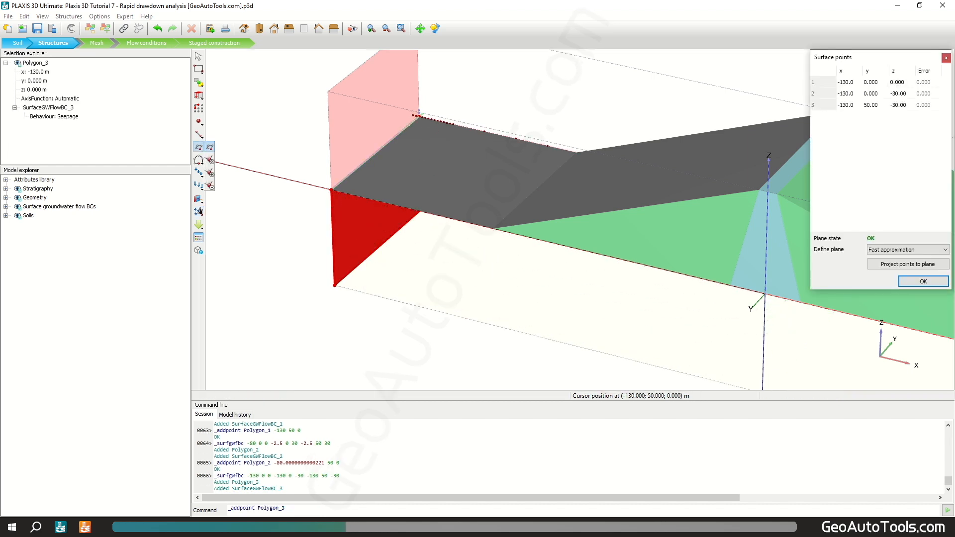
click(419, 112)
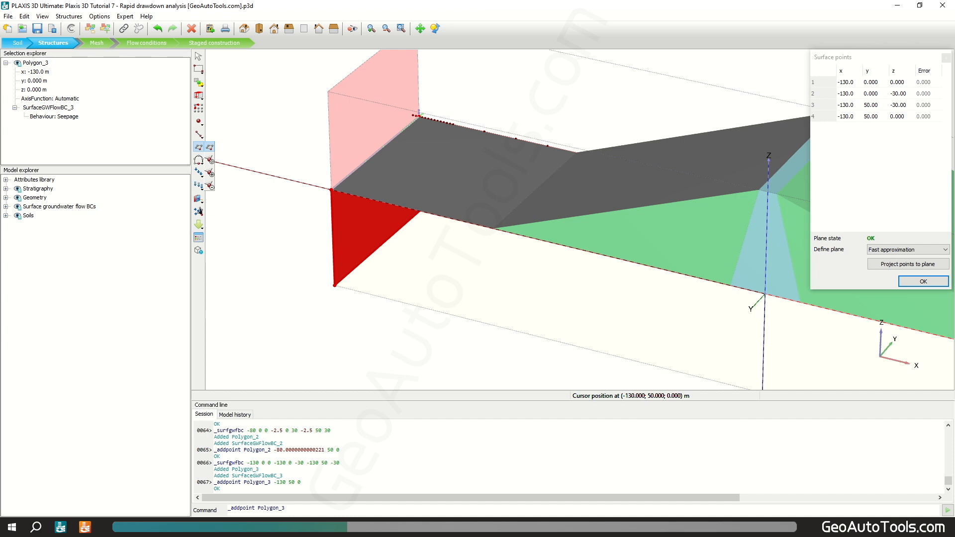
right_click(420, 118)
Go to the mesh stage and generate the mesh with Fine element distribution
click(98, 43)
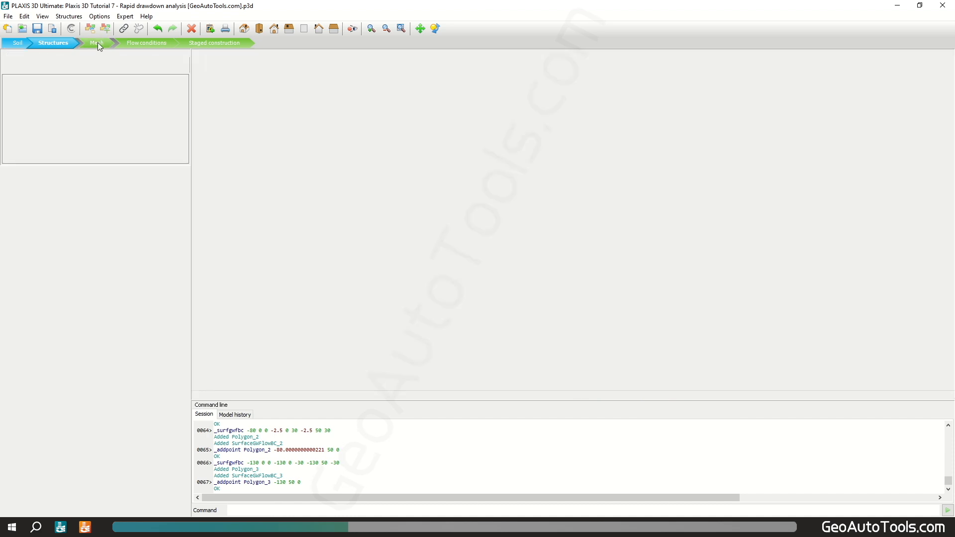
click(198, 135)
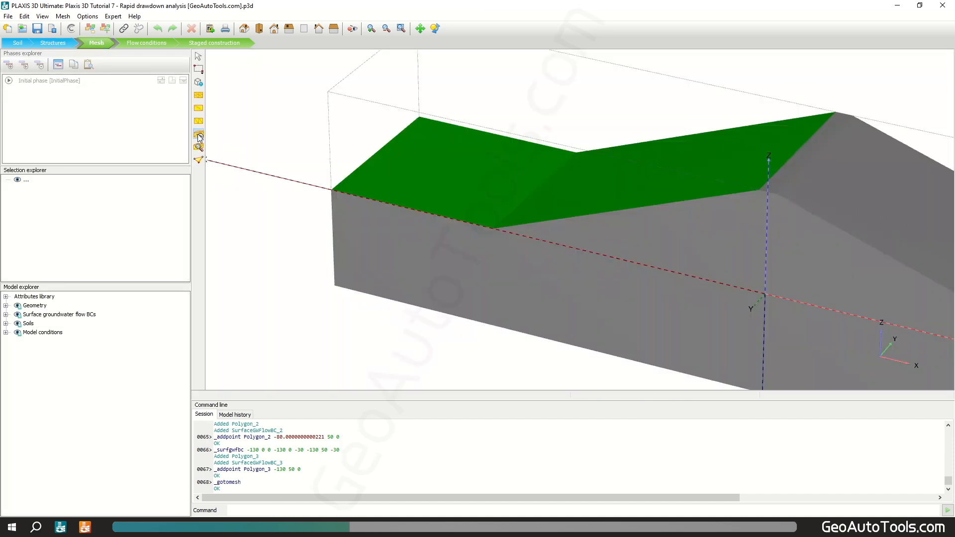
click(536, 213)
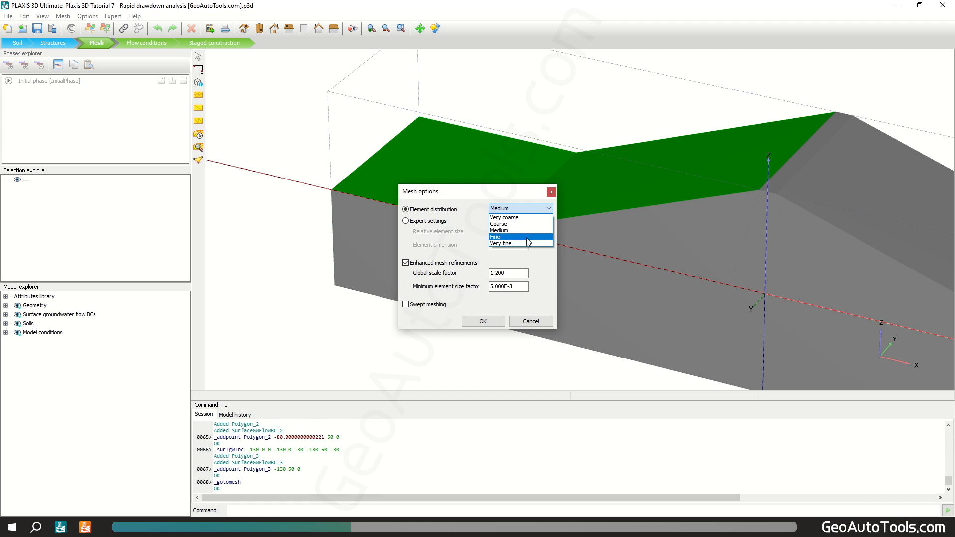
click(527, 237)
click(483, 321)
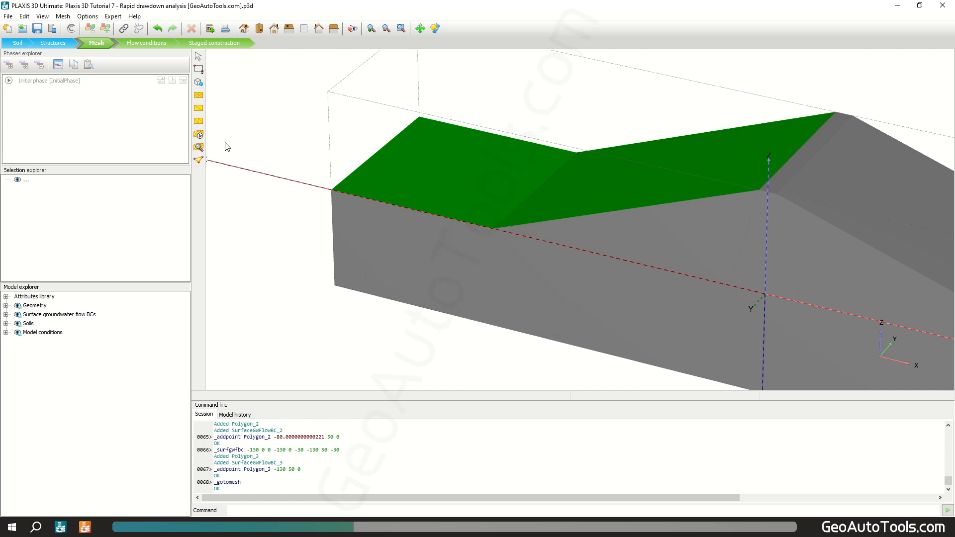
Examine the generated mesh around the upstream slope and core, and close the output view
click(199, 147)
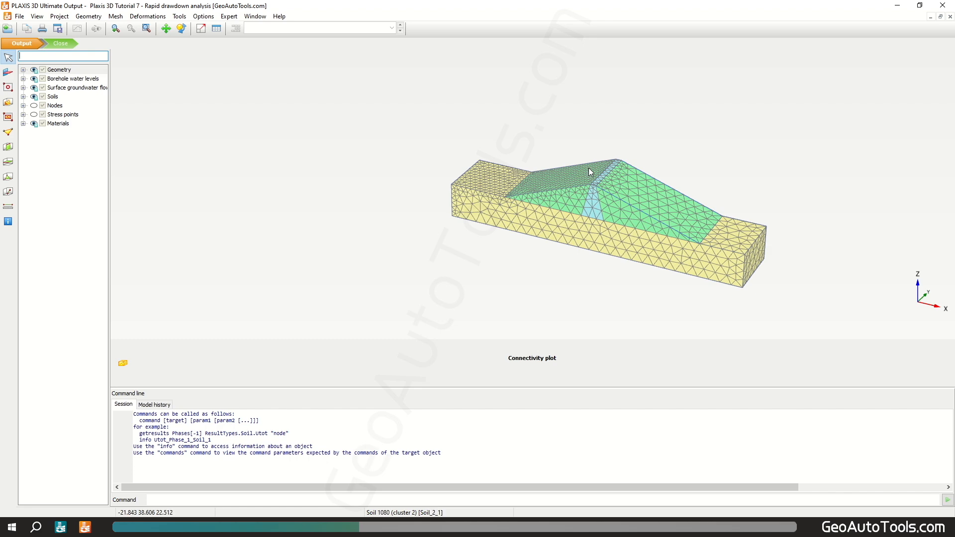
scroll(590, 170, up, 6)
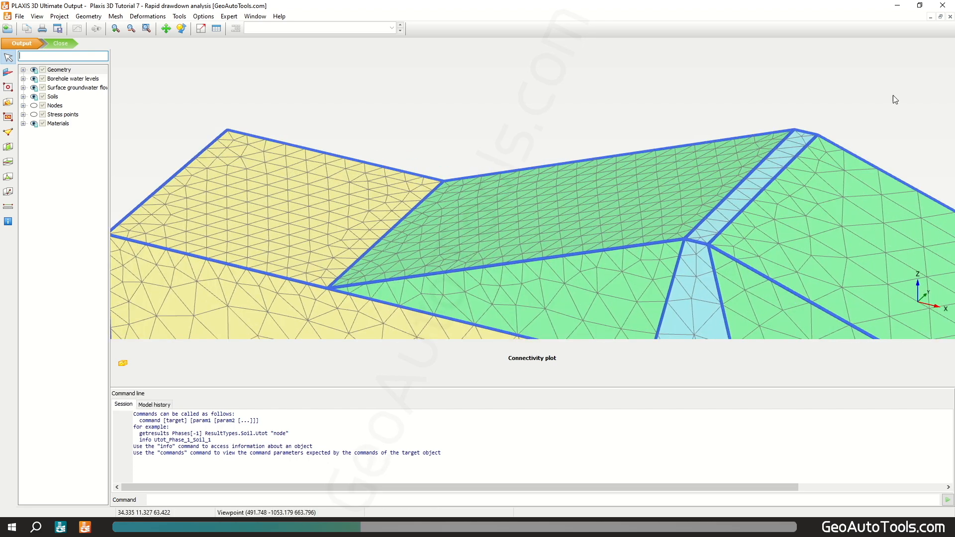
click(951, 16)
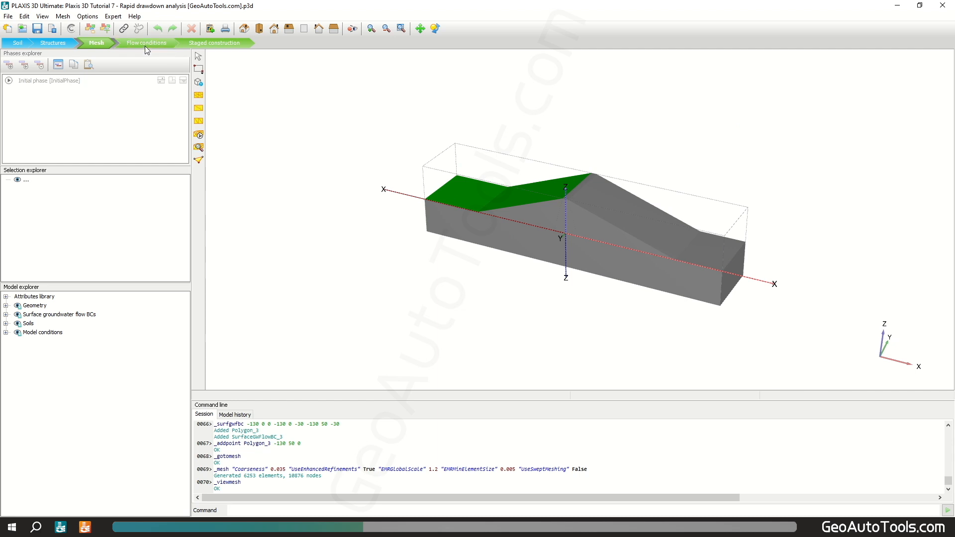
In flow conditions, create a water level with its first two points at (-130 0 25) and (-10 0 25)
click(145, 46)
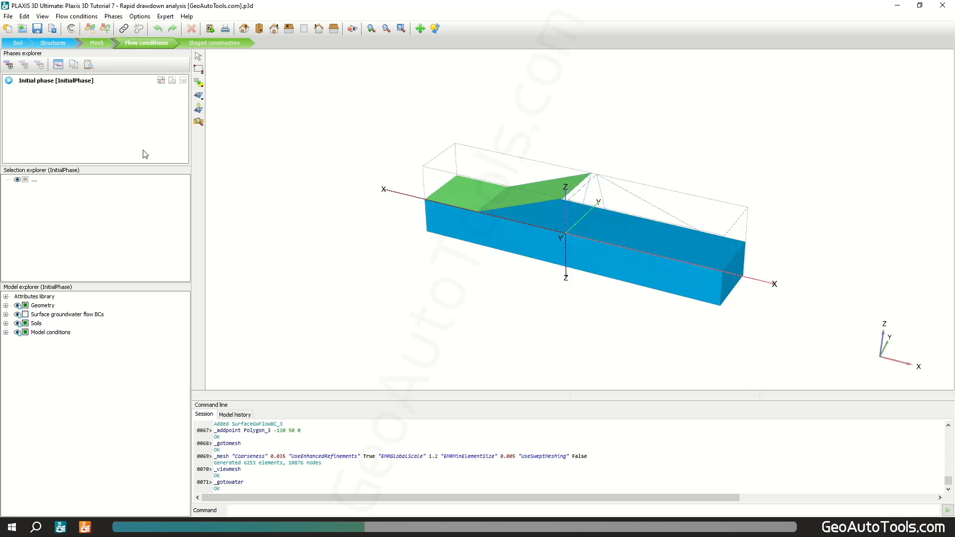
click(199, 100)
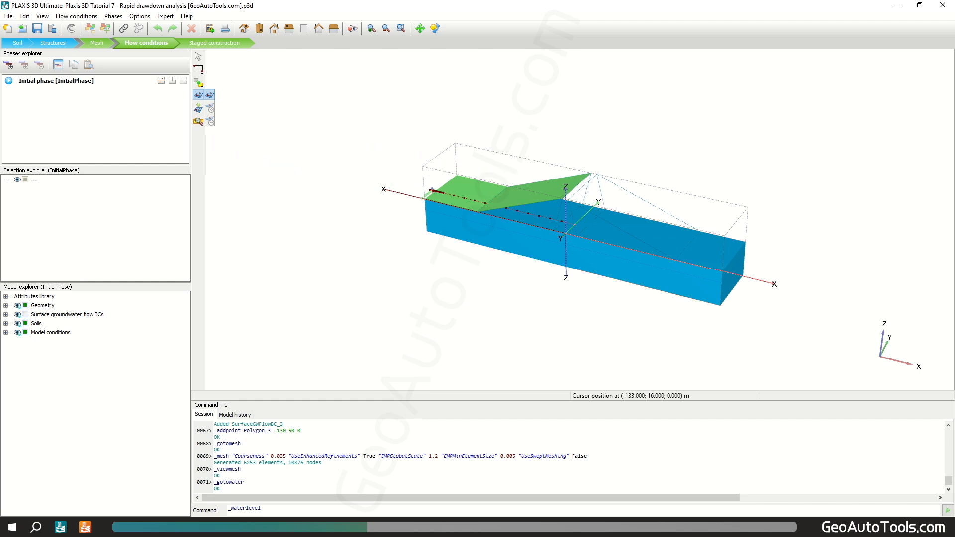
scroll(426, 201, up, 1)
scroll(427, 200, up, 3)
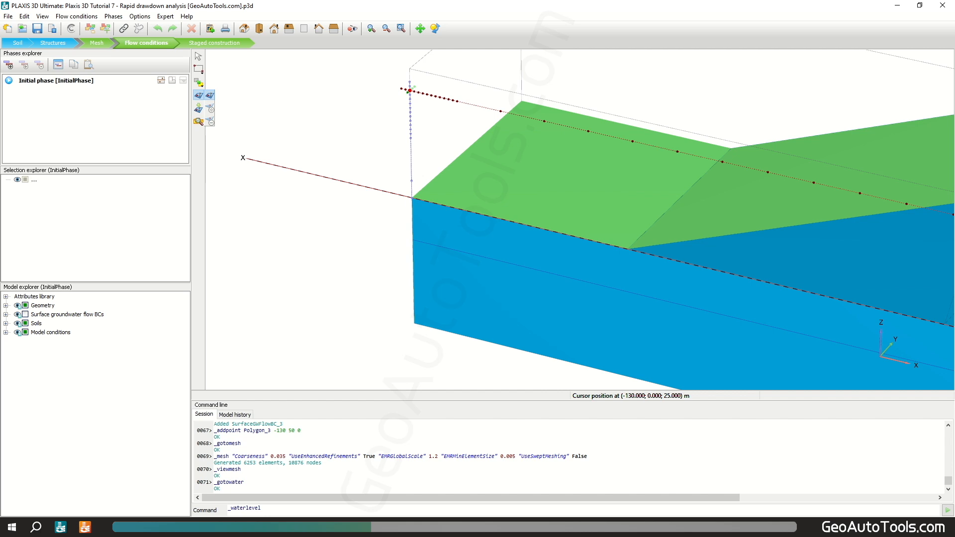
click(410, 91)
scroll(410, 95, down, 4)
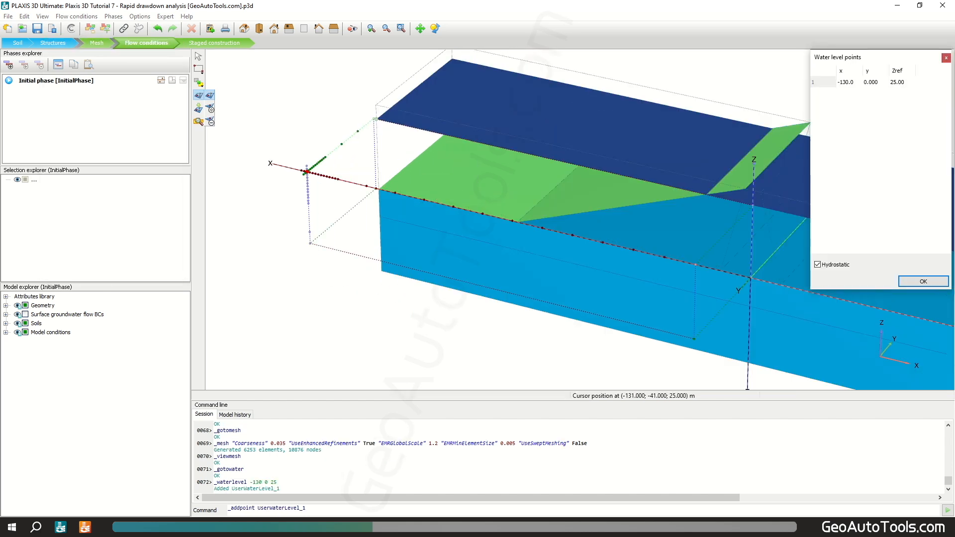
scroll(536, 156, up, 2)
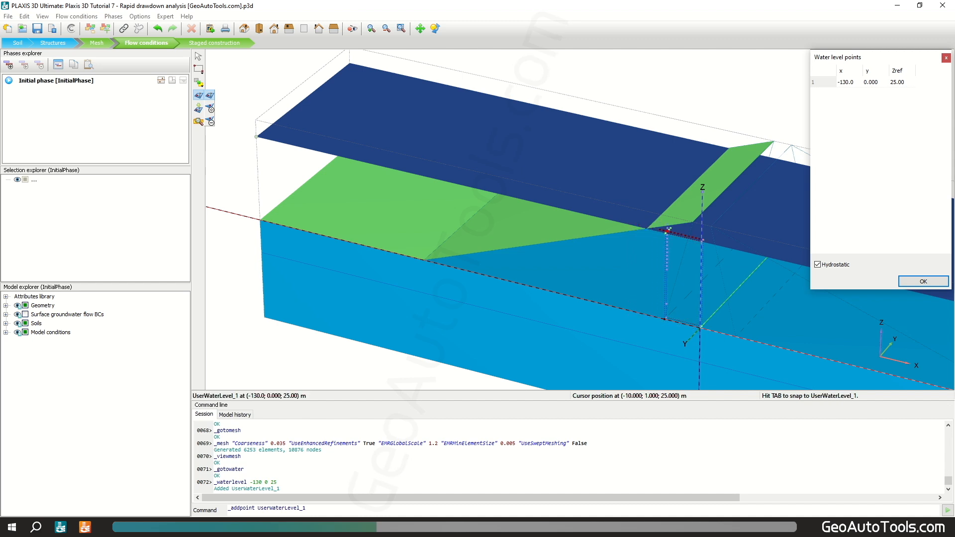
click(666, 233)
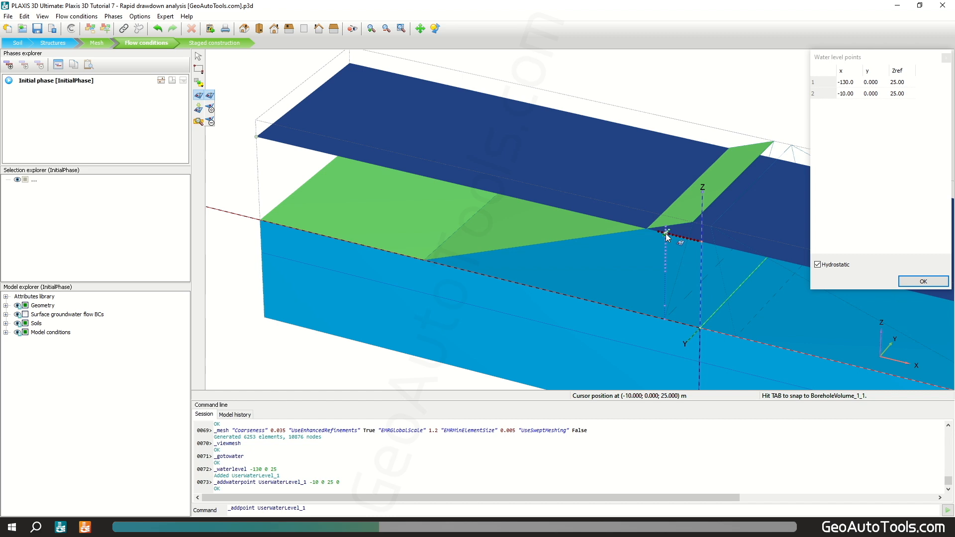
Add a third point at (93 0 -10) to the water level by reusing the _addwaterpoint command
scroll(667, 237, up, 2)
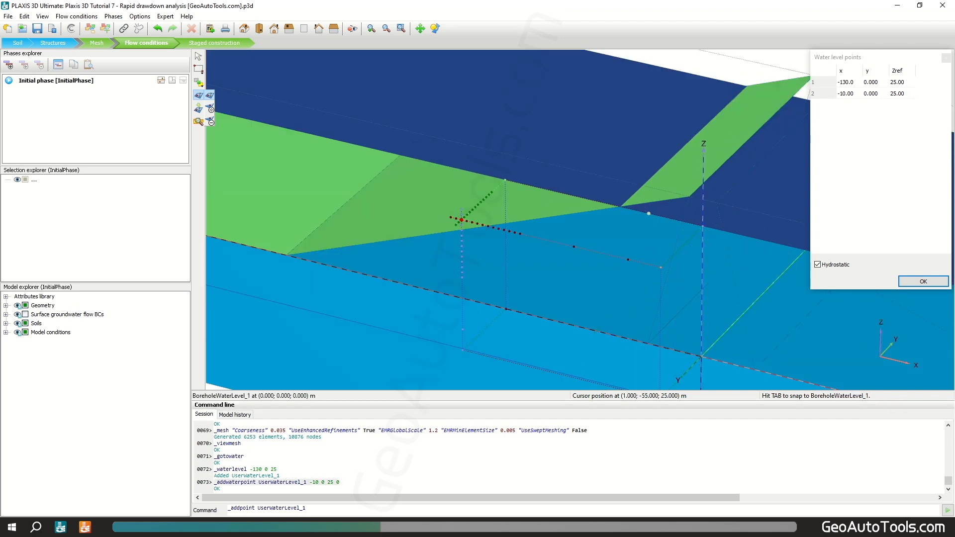
scroll(462, 219, down, 3)
drag(294, 482, 203, 483)
key(ctrl+c)
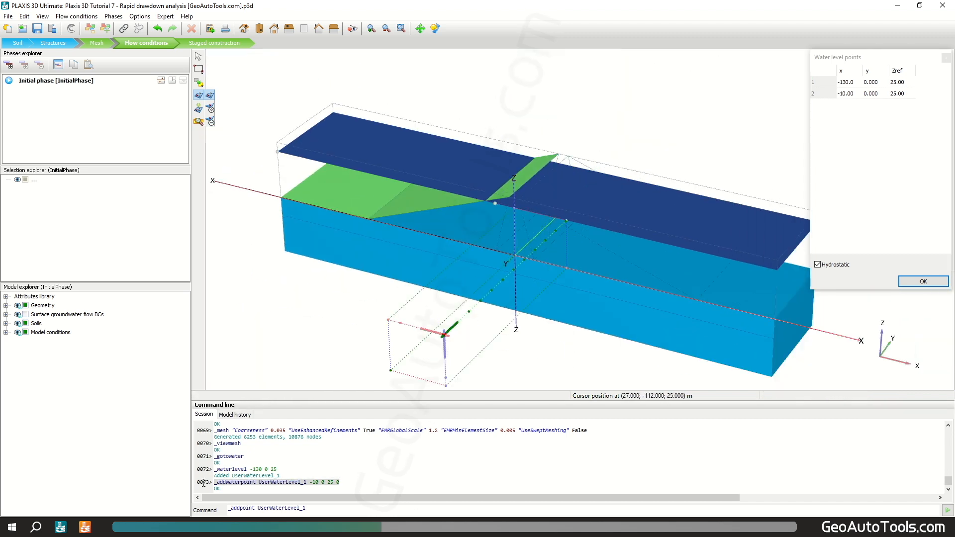
drag(318, 514, 230, 513)
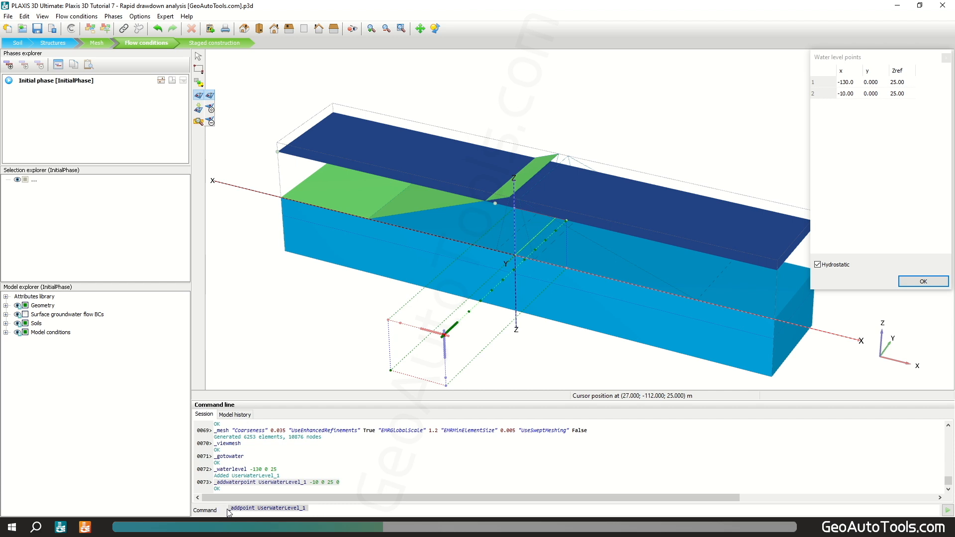
key(ctrl+v)
drag(364, 513, 324, 509)
text(9)
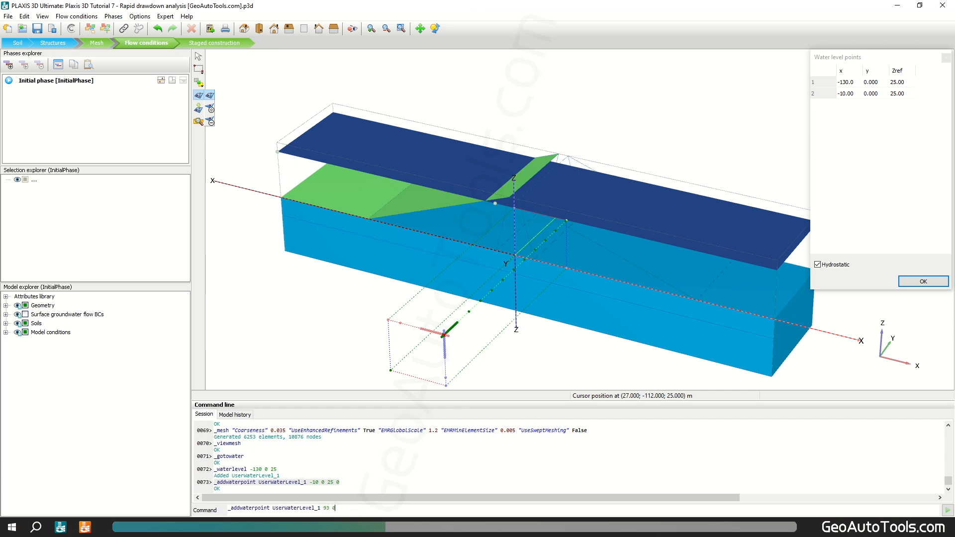
text(-10 0)
key(Return)
Add points (130 0 -10) and (130 50 -10) to the first user water level with the _addwaterpoint command
text(130 0 -)
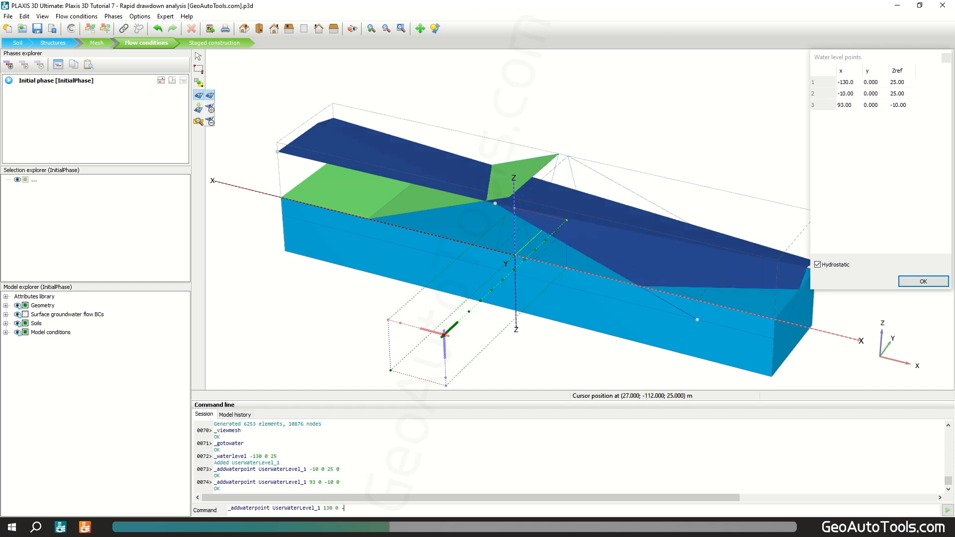
text(10 0)
key(Return)
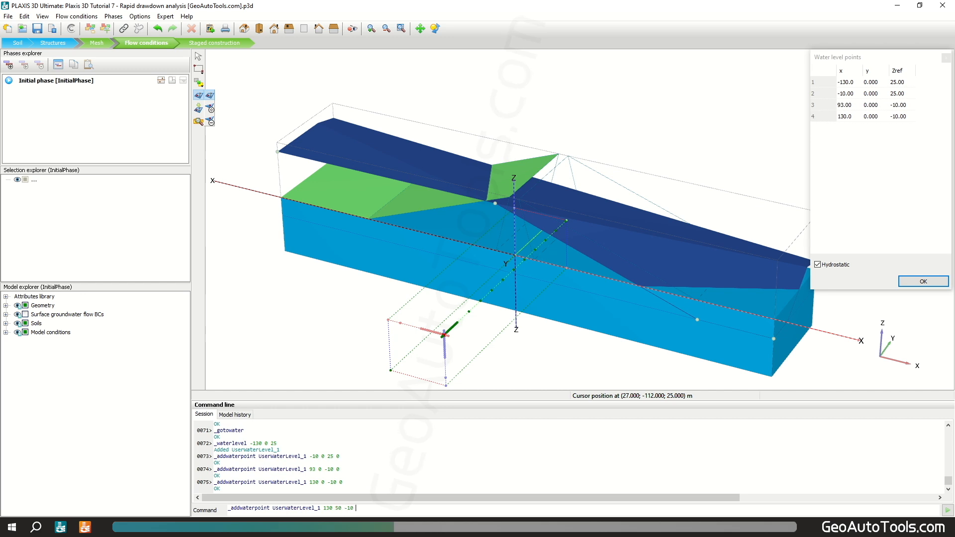
key(Return)
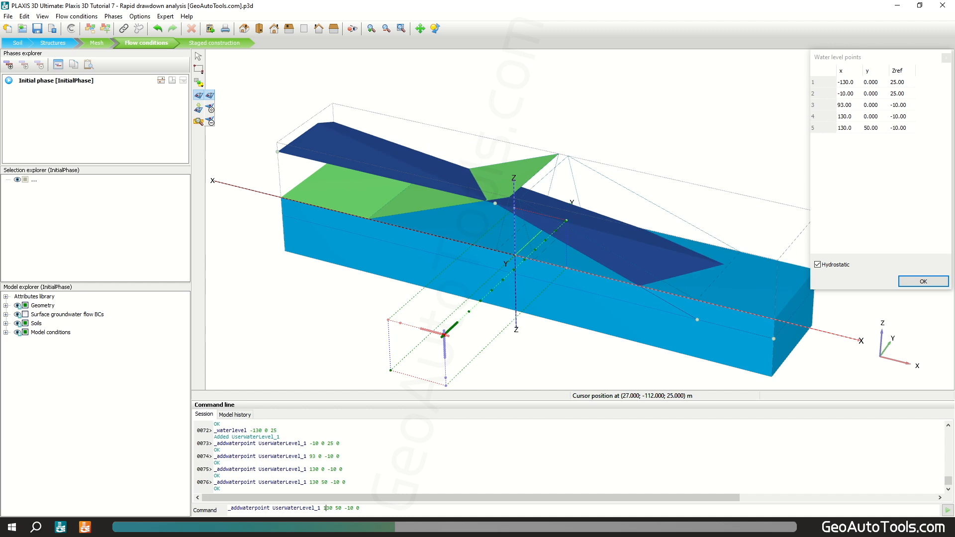
Add a sixth point at (93 50 -10) to the first user water level
key(Delete)
key(BackSpace)
key(BackSpace)
text(93)
key(Return)
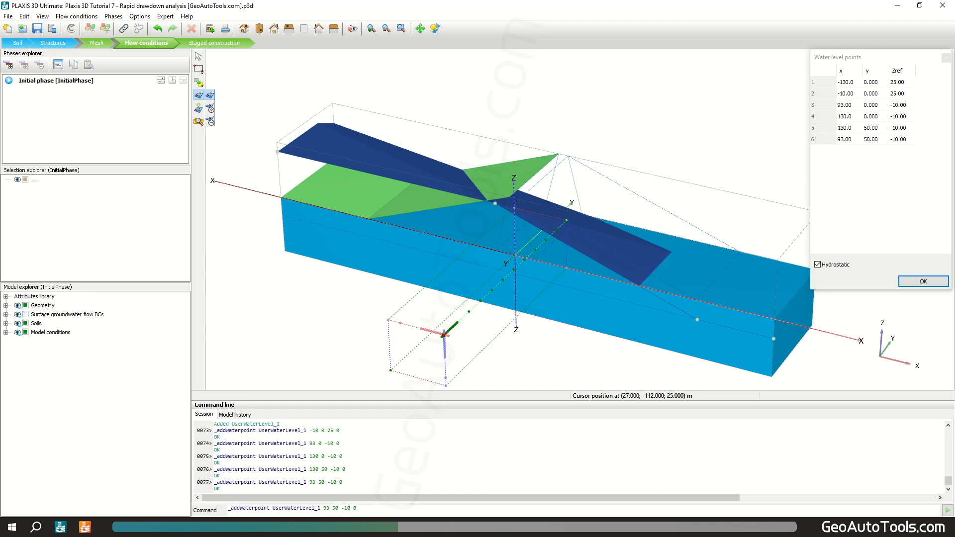
Add the last two points, (-10 50 25) and (-130 50 25), to the first water level and finish its definition
key(BackSpace)
key(BackSpace)
text(-10)
key(BackSpace)
key(BackSpace)
key(BackSpace)
text(25)
key(Return)
key(End)
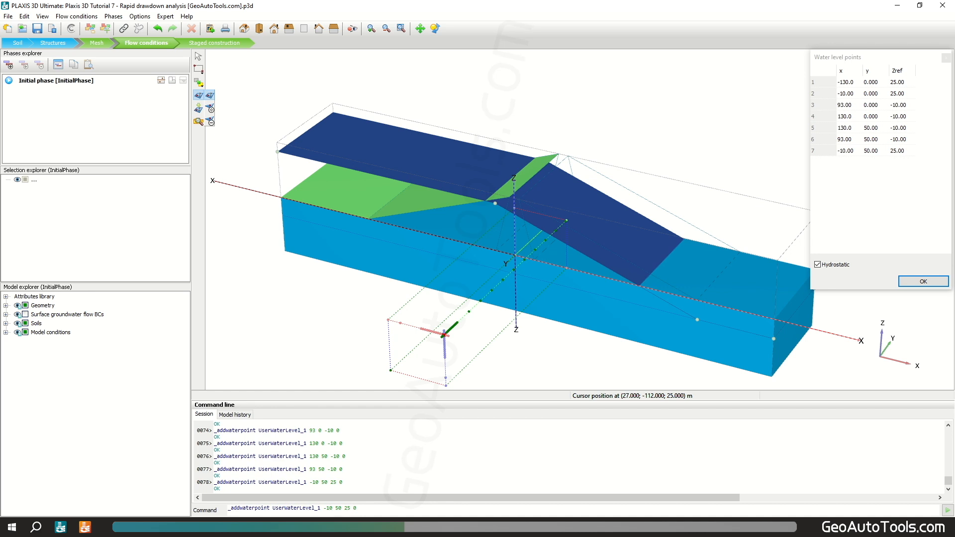
text(3)
key(Return)
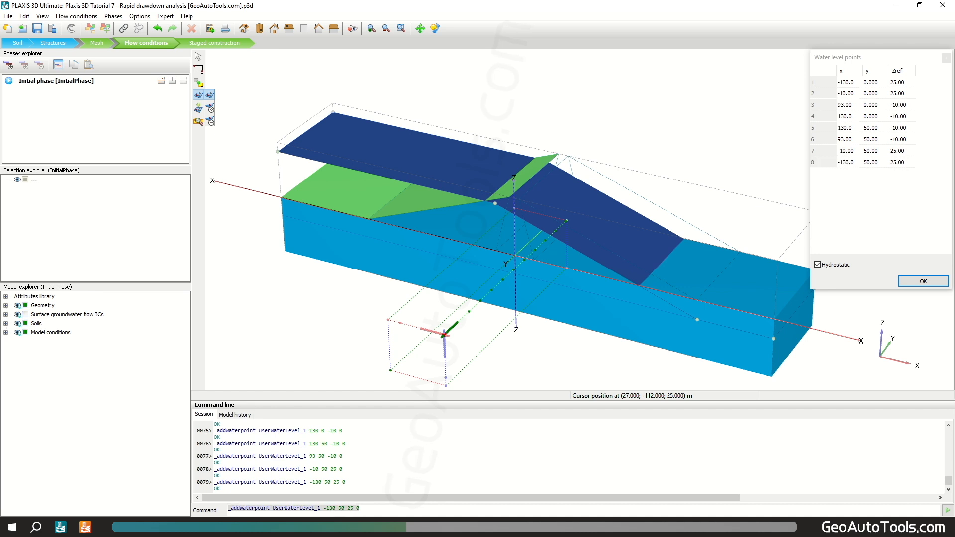
click(924, 281)
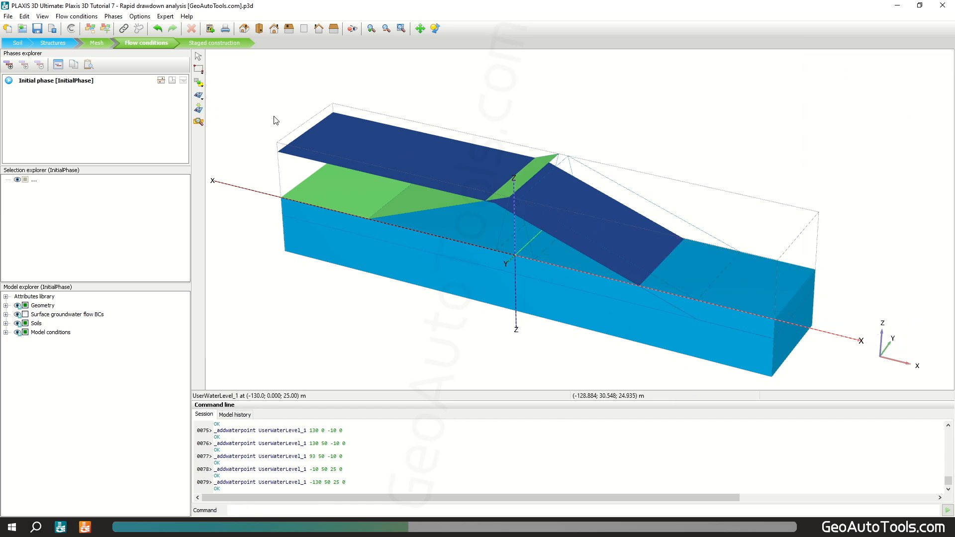
Create a second water level with its first two points at (-130 0 5) and (-10 0 5)
click(200, 97)
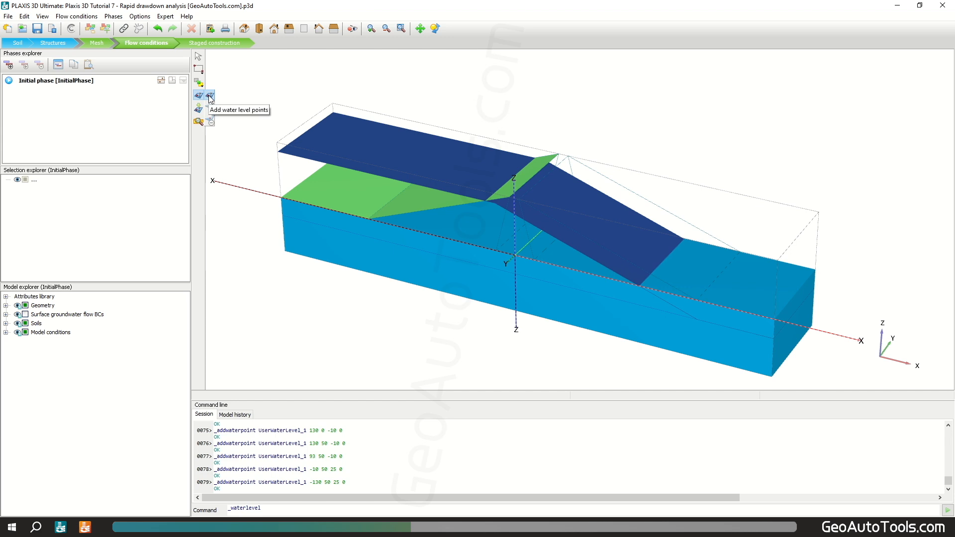
click(210, 96)
scroll(303, 194, up, 3)
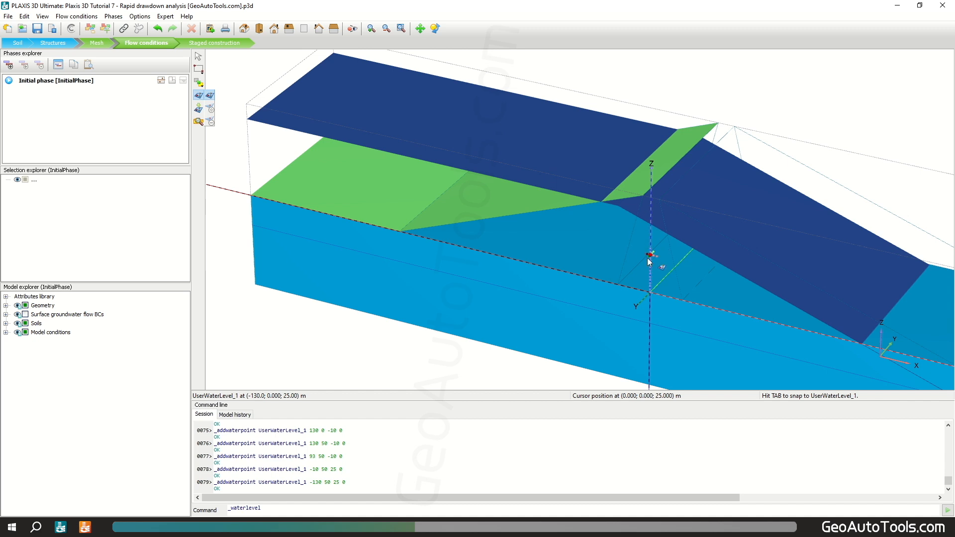
click(650, 278)
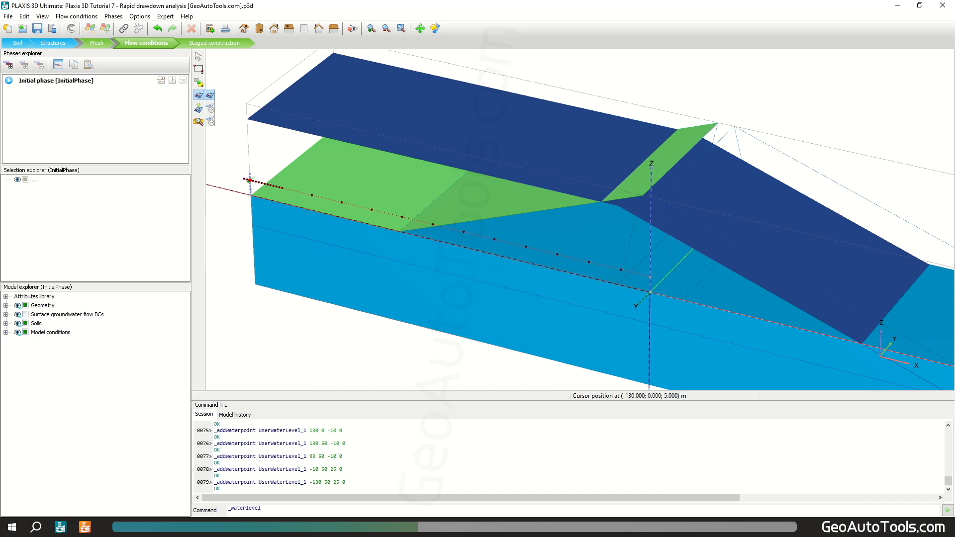
click(249, 180)
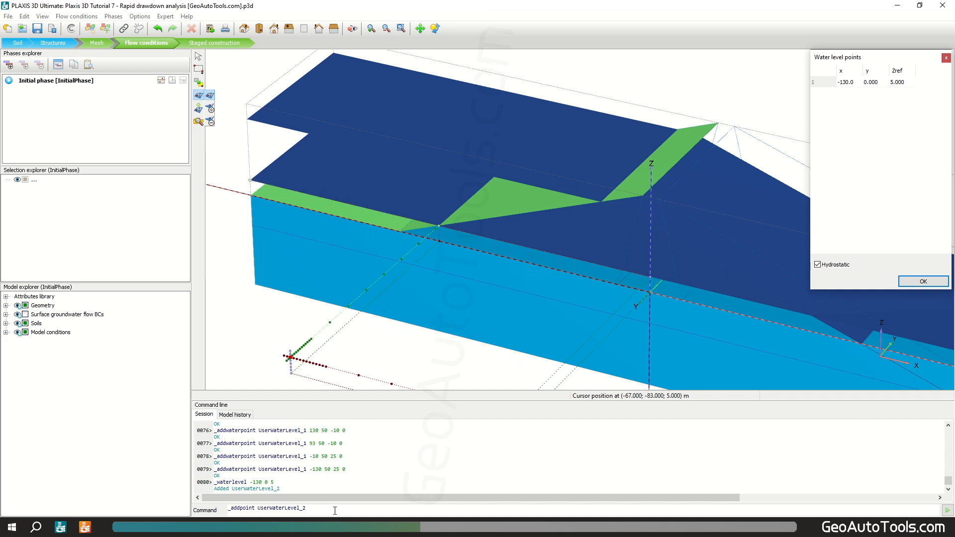
drag(335, 511, 226, 510)
text(_addwaterpoint UserWaterLevel_2 -10 0 5 0)
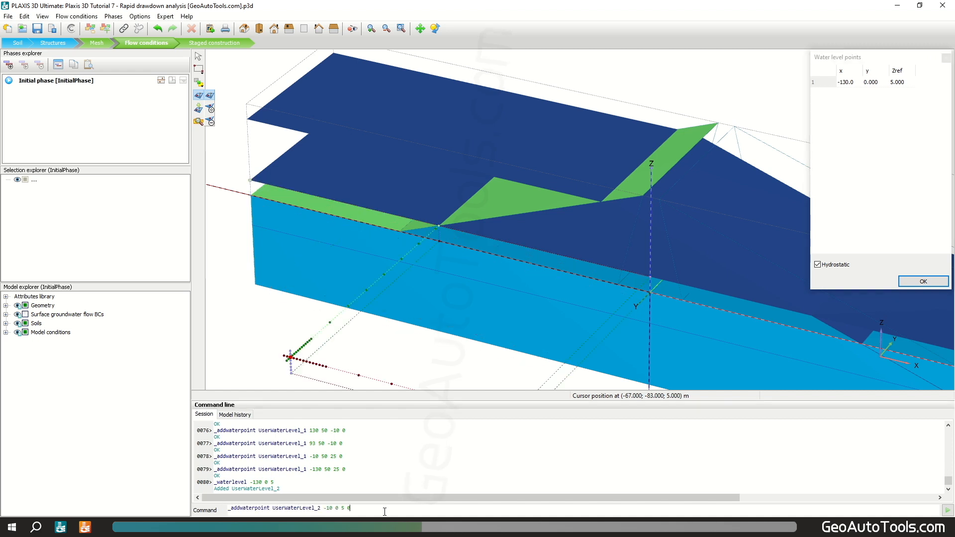
key(Return)
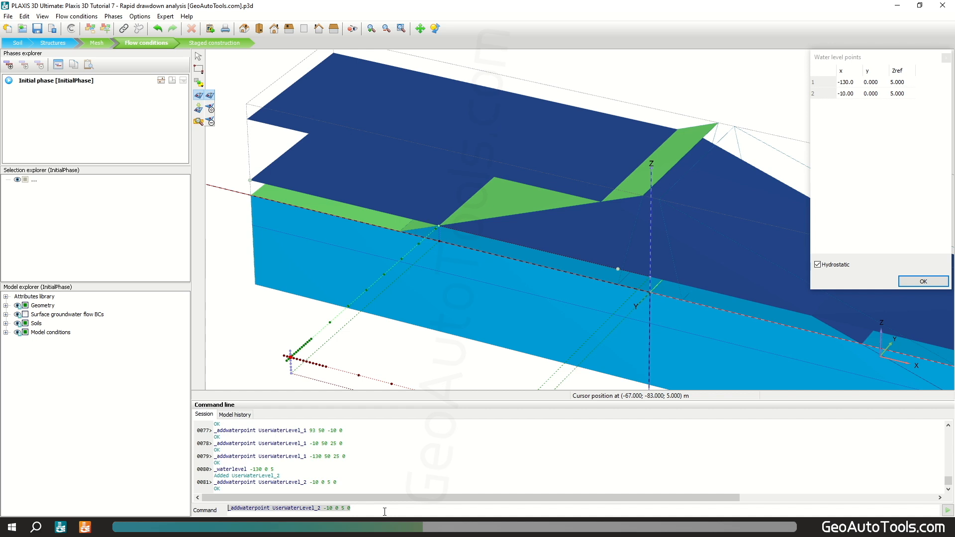
Add points (93 0 -10), (130 0 -10) and (130 50 -10) to UserWaterLevel_2 with the _addwaterpoint command
text(_addwaterpoint UserWaterLevel_2 93 0 -10 0)
key(Return)
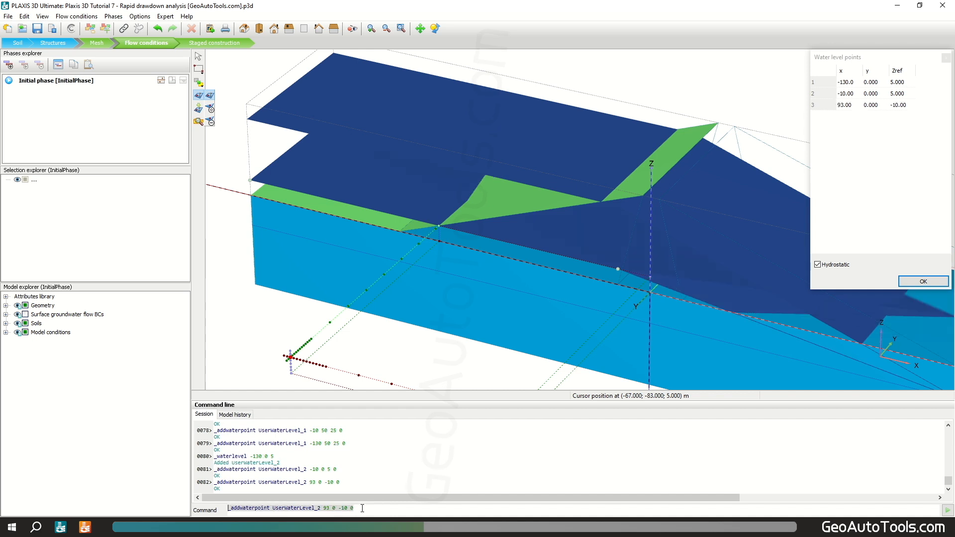
double_click(327, 508)
text(130)
key(Return)
text(_addwaterpoint UserWaterLevel_2 130 50 -10 0)
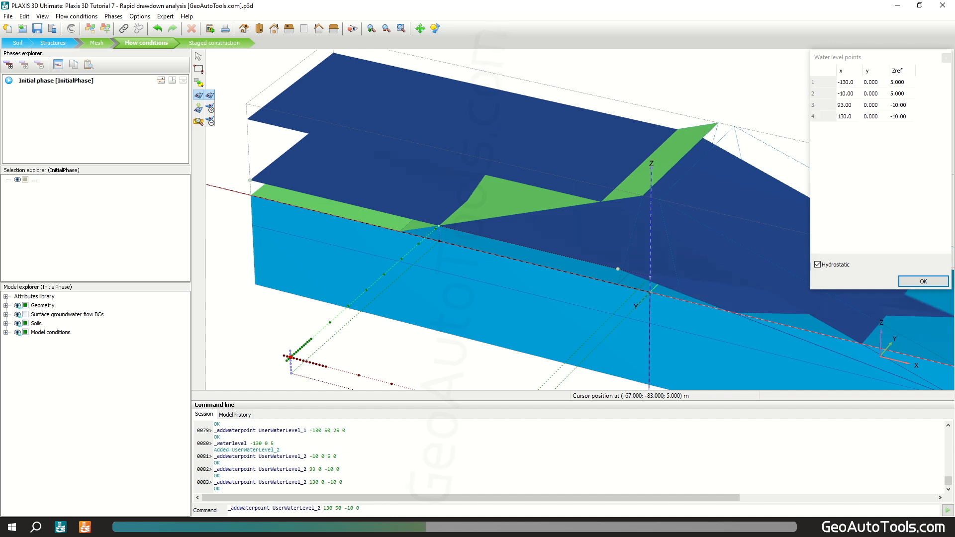
key(Return)
Complete UserWaterLevel_2 with points (93 50 -10), (-10 50 5) and (-130 50 5), and finish its definition
double_click(326, 508)
text(93)
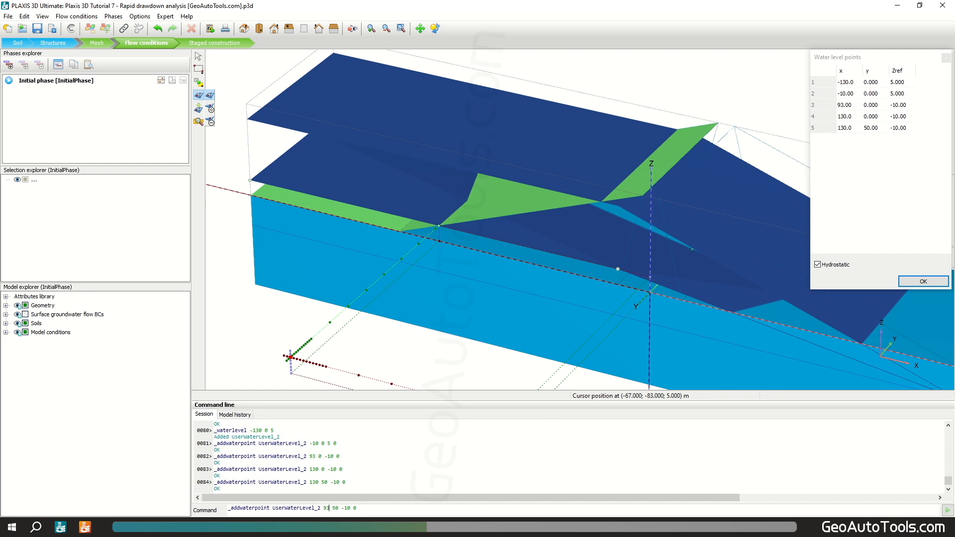
key(Return)
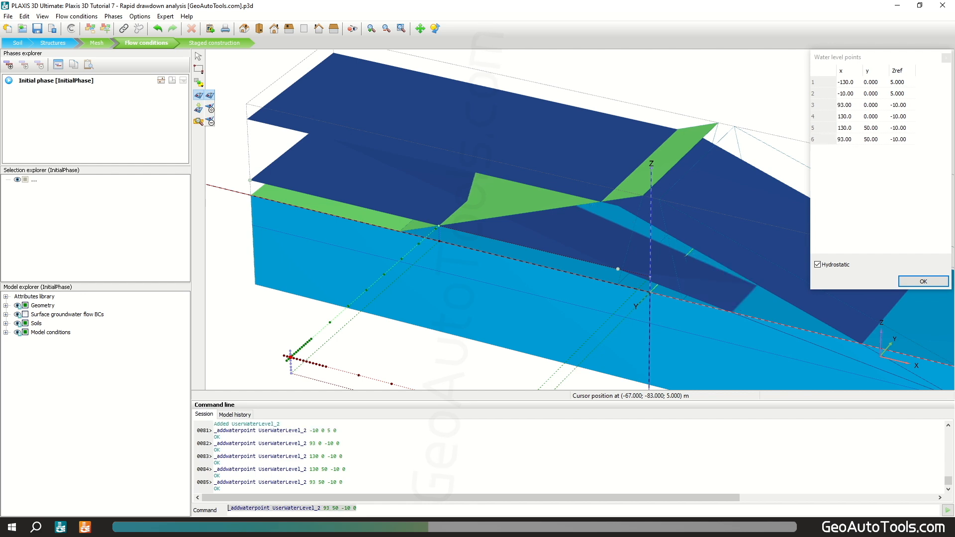
text(_addwaterpoint UserWaterLevel_2 -10 50 5 0)
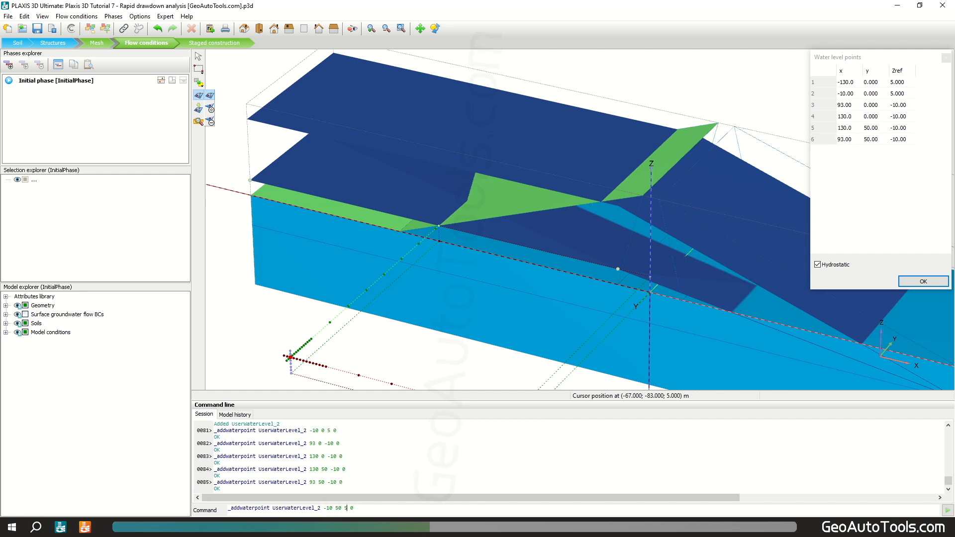
key(Return)
click(329, 508)
text(3)
key(Return)
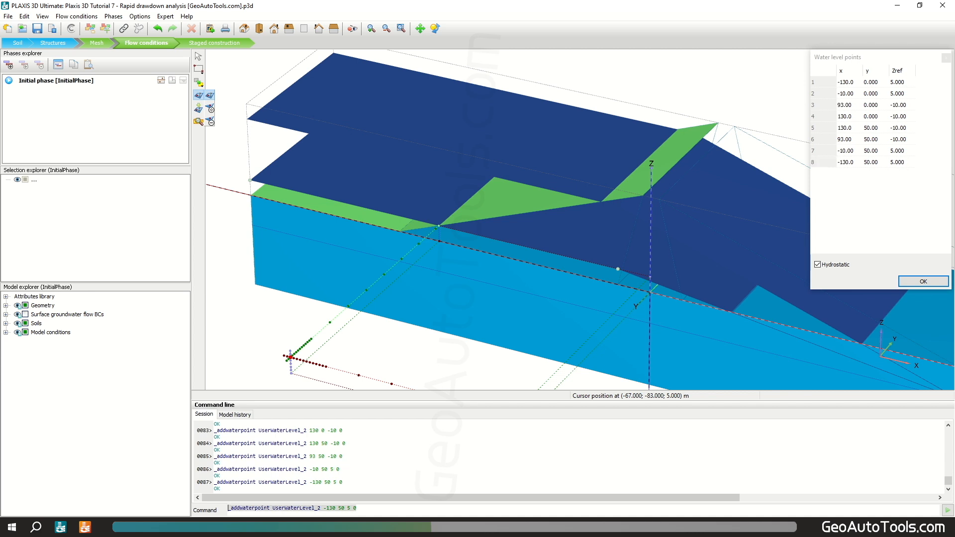
click(918, 281)
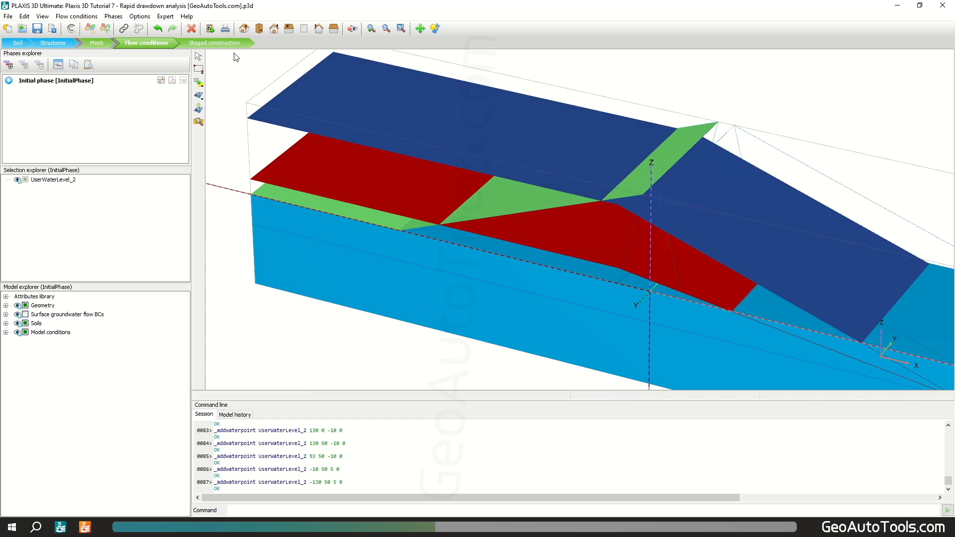
Find UserWaterLevel_1 among the user water levels and rename it GATs_High_Reservoir
click(244, 29)
click(198, 56)
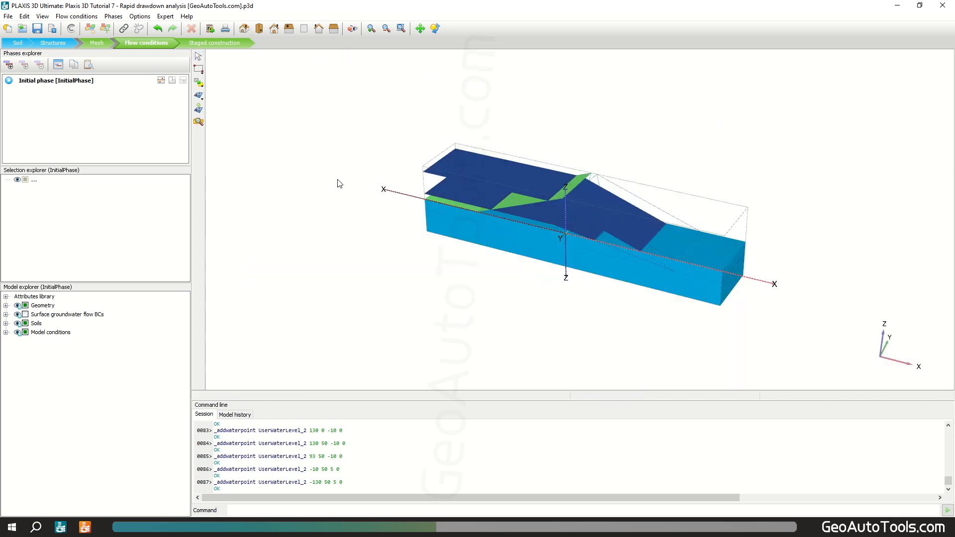
click(5, 297)
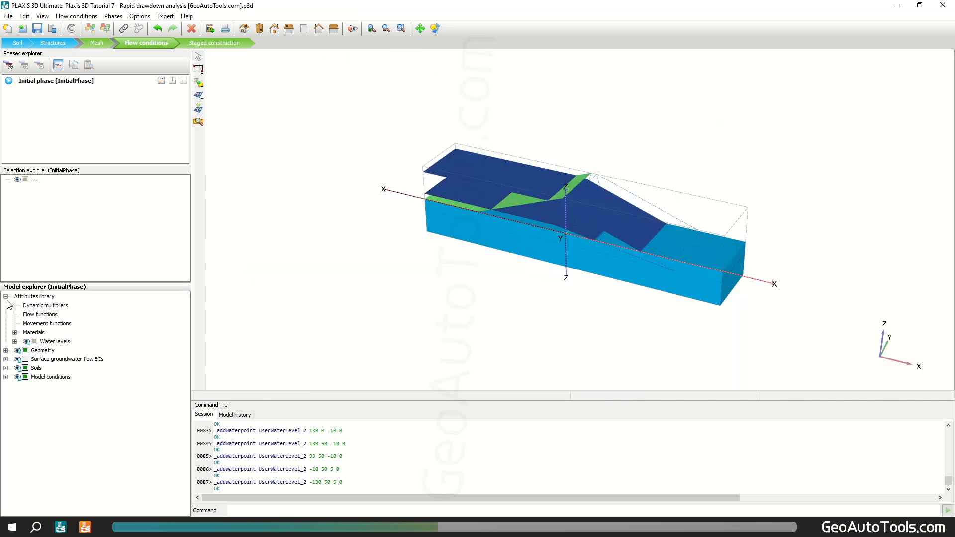
click(15, 341)
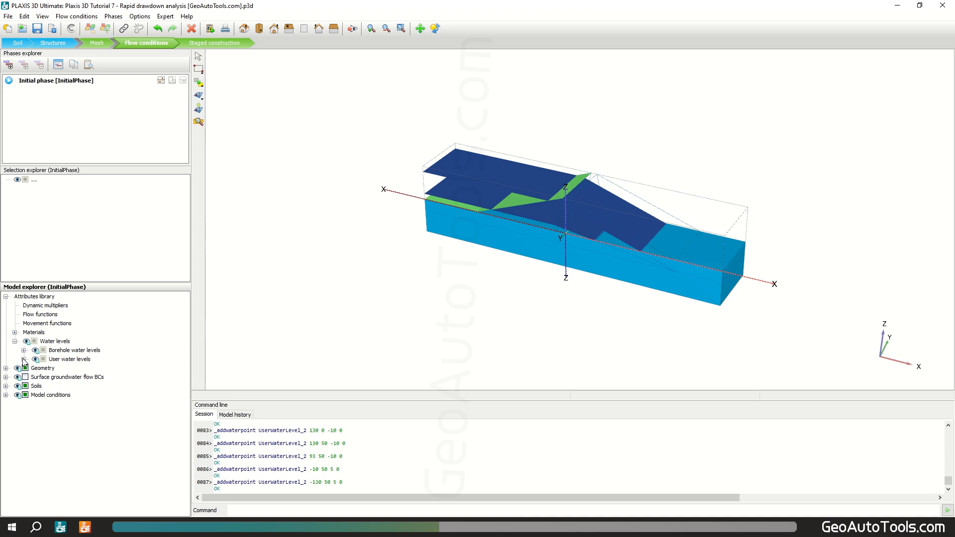
click(23, 360)
click(83, 369)
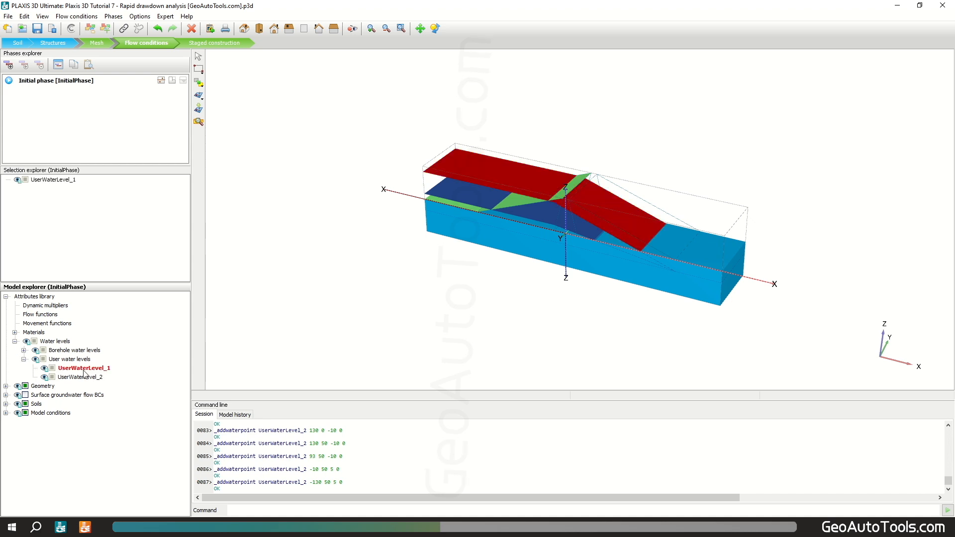
right_click(84, 371)
click(147, 254)
text(GATs)
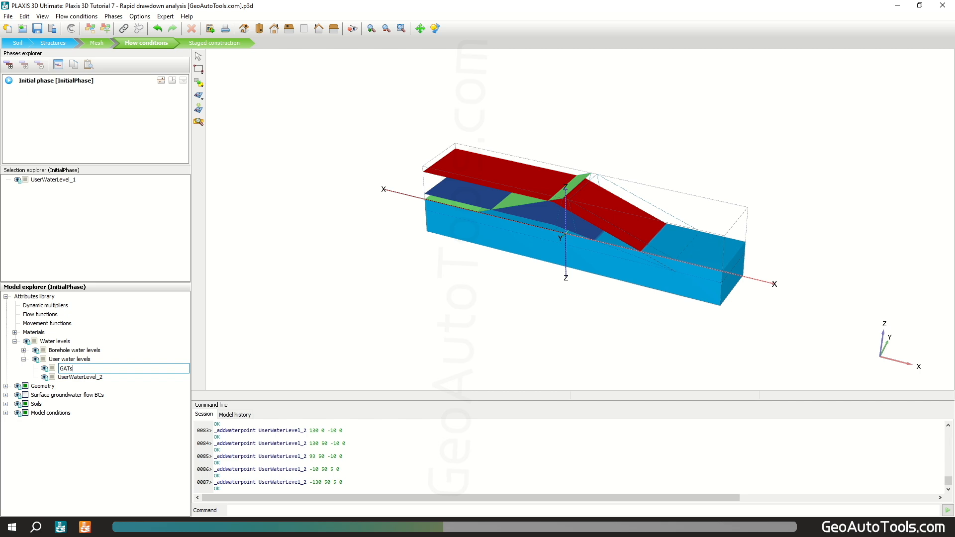
text(_High_Reservoir)
click(131, 380)
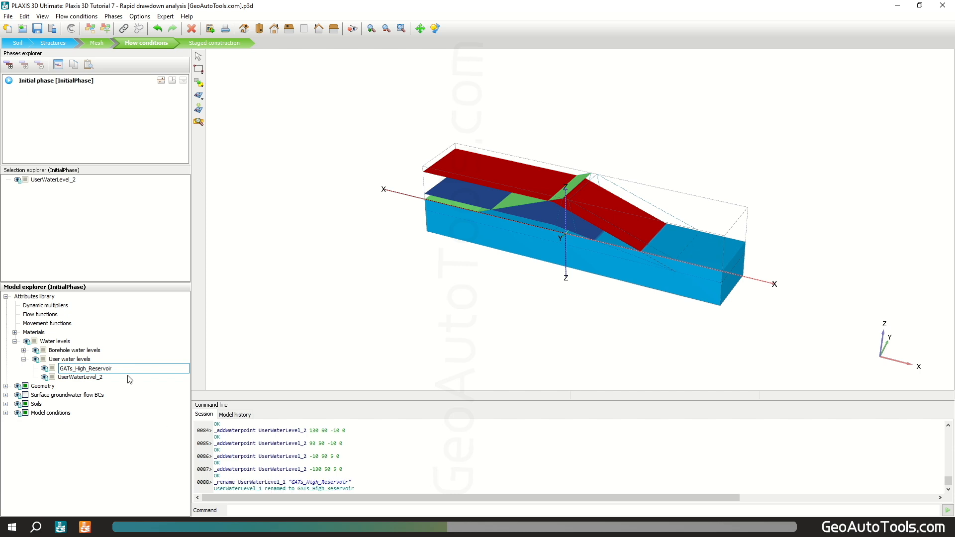
Rename UserWaterLevel_2 as GATs_Low_Reservoir
right_click(98, 381)
click(155, 257)
text(GA)
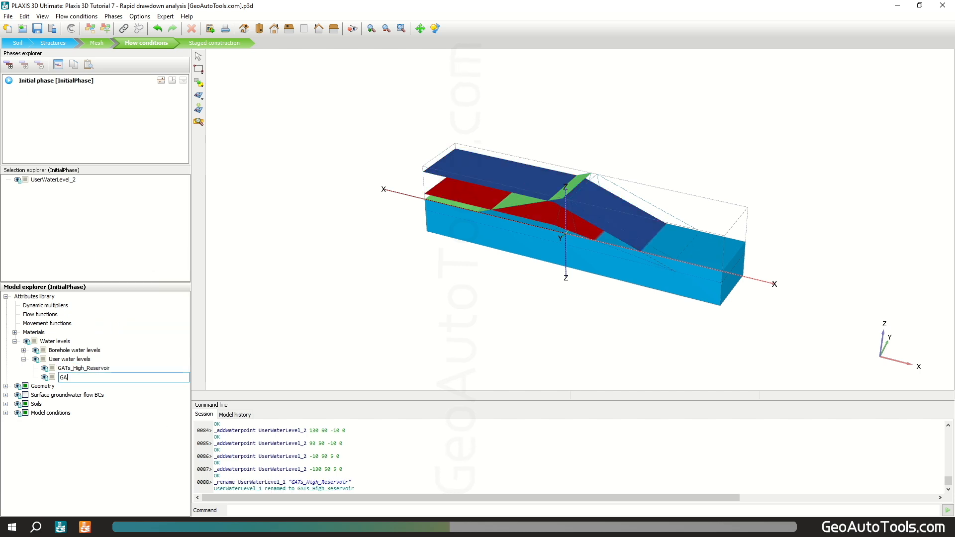
text(Ts_Low_Reservoir)
key(Return)
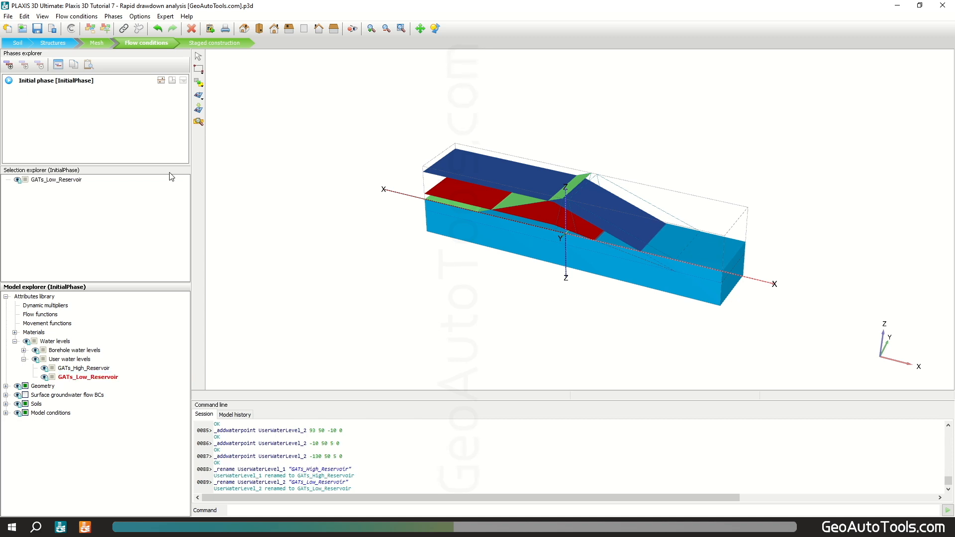
Go to the staged construction stage and set the initial phase's ID to GATs_High reservoir
click(219, 44)
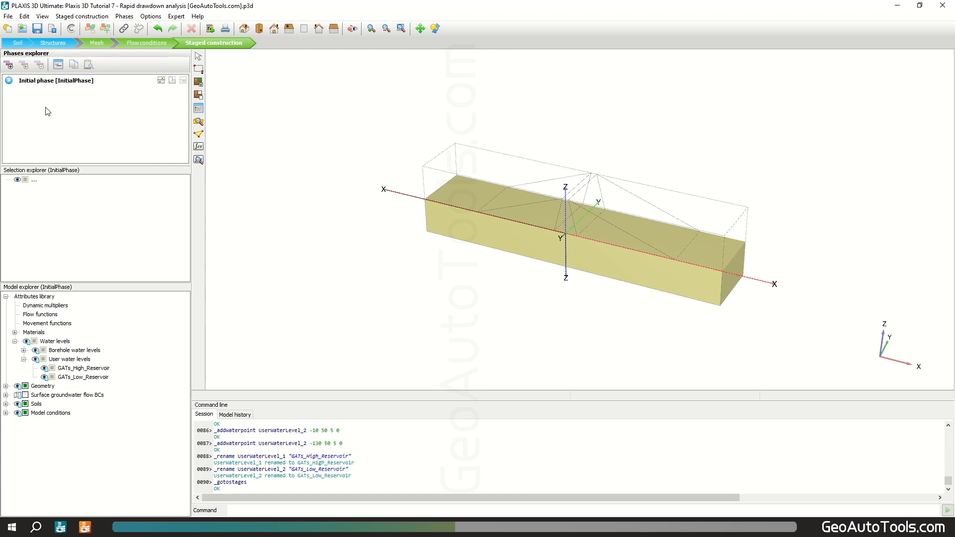
double_click(48, 83)
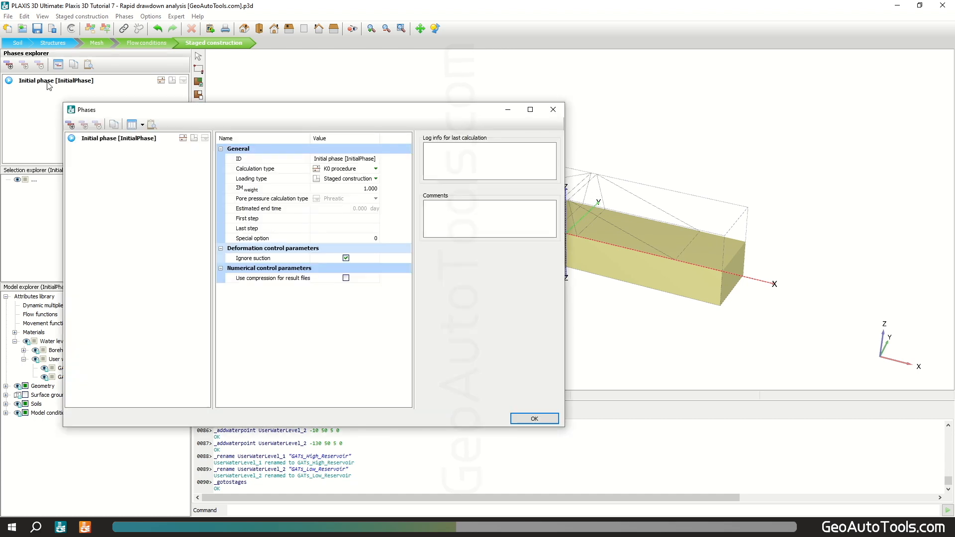
click(345, 162)
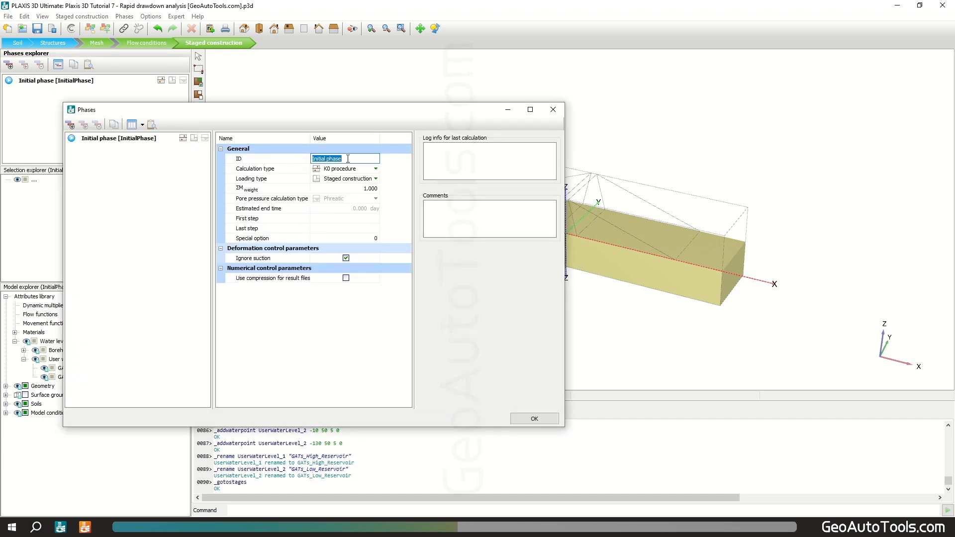
text(GAT)
text(s_High reservoir)
key(Tab)
Set the initial phase's calculation type to Gravity loading and its pore pressure calculation type to Steady state groundwater flow
click(376, 168)
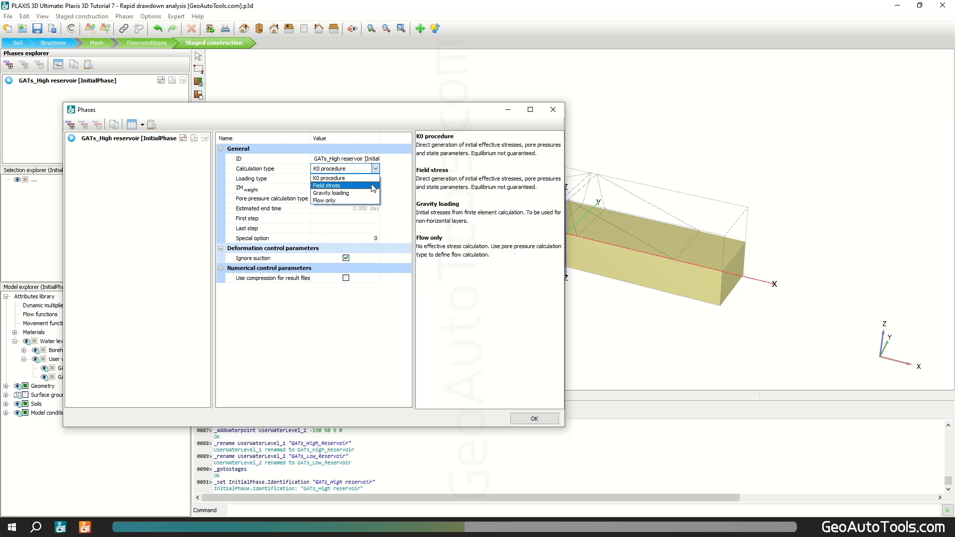
click(372, 193)
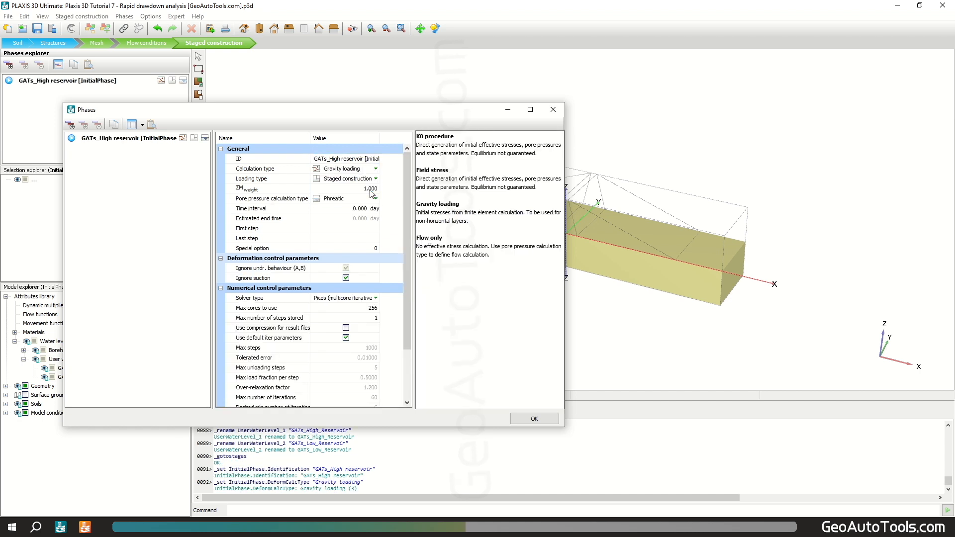
click(377, 200)
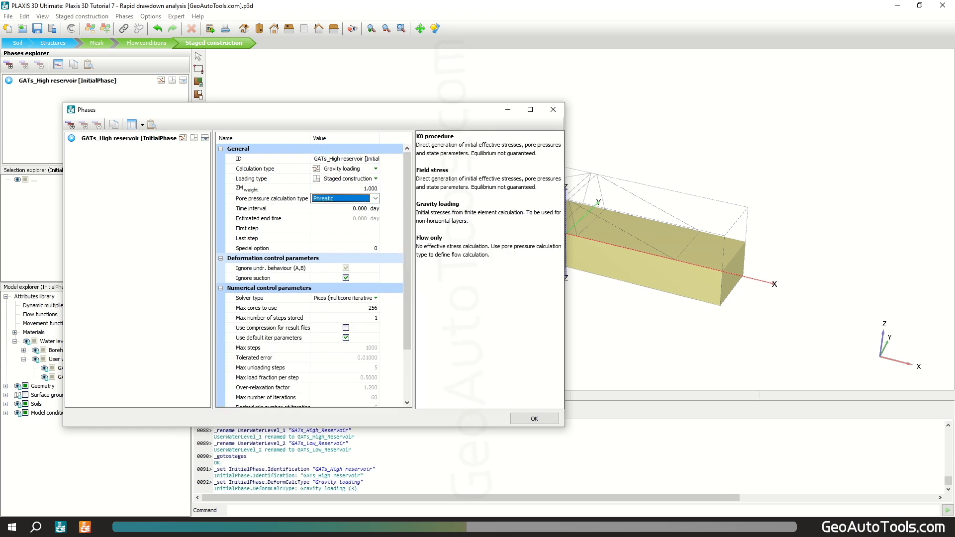
click(377, 200)
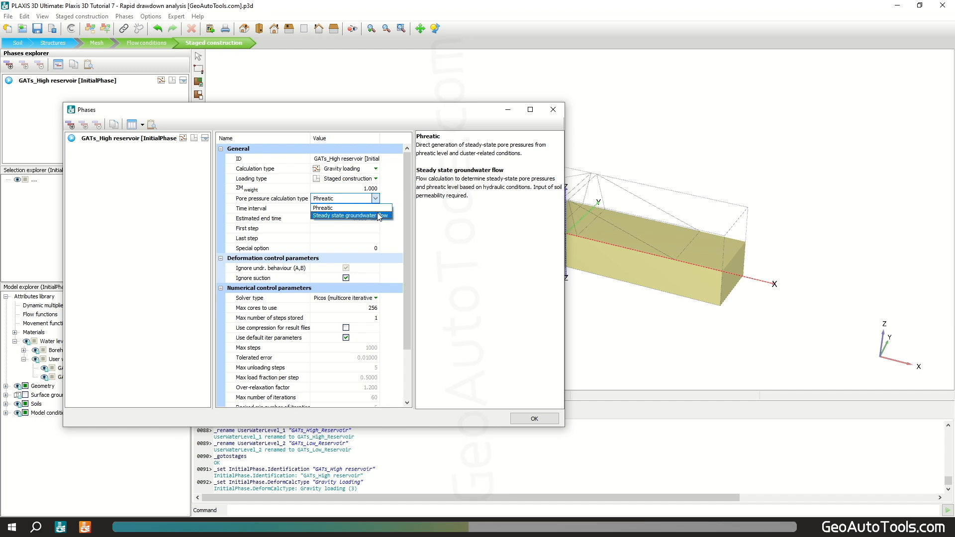
click(348, 218)
click(530, 420)
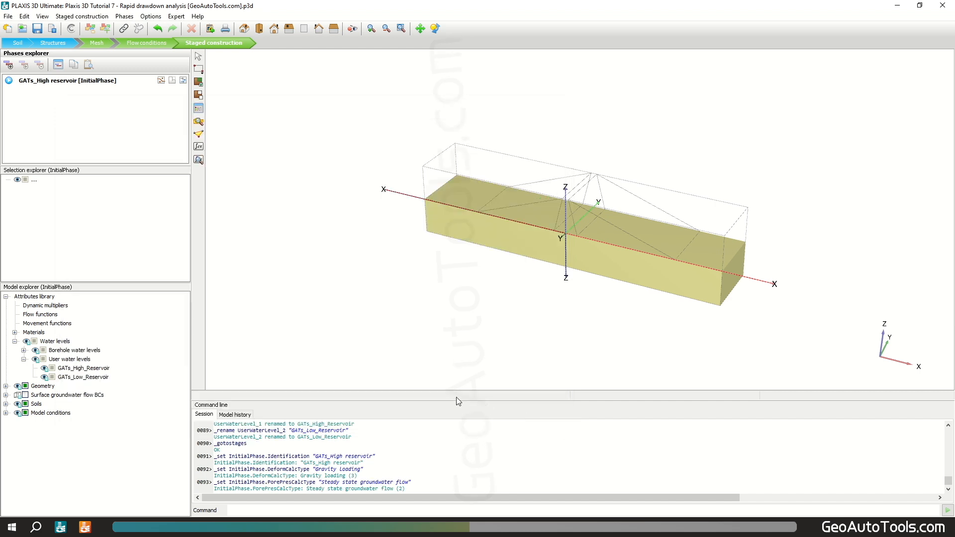
Activate the dam soil volumes Soil_2, Soil_3 and Soil_4 in the initial phase
click(6, 404)
click(49, 440)
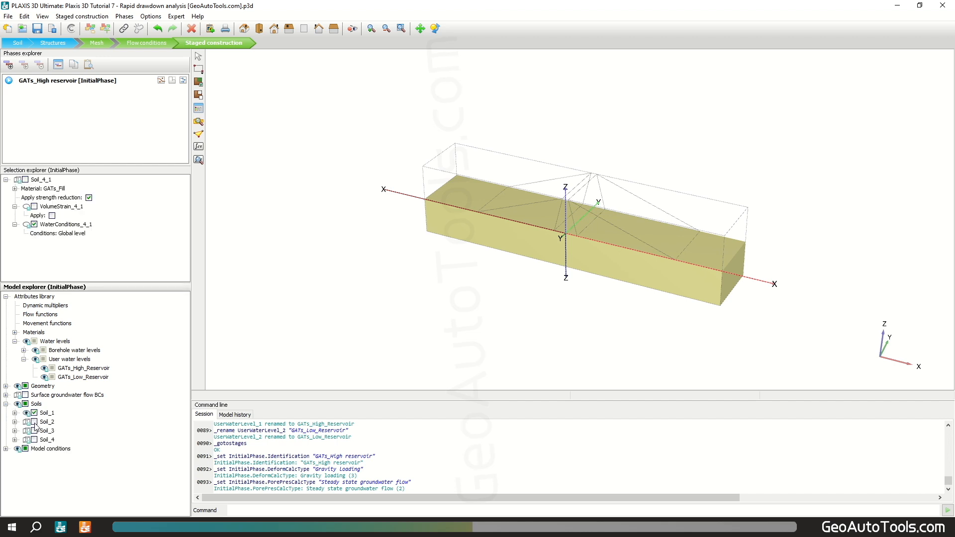
click(35, 422)
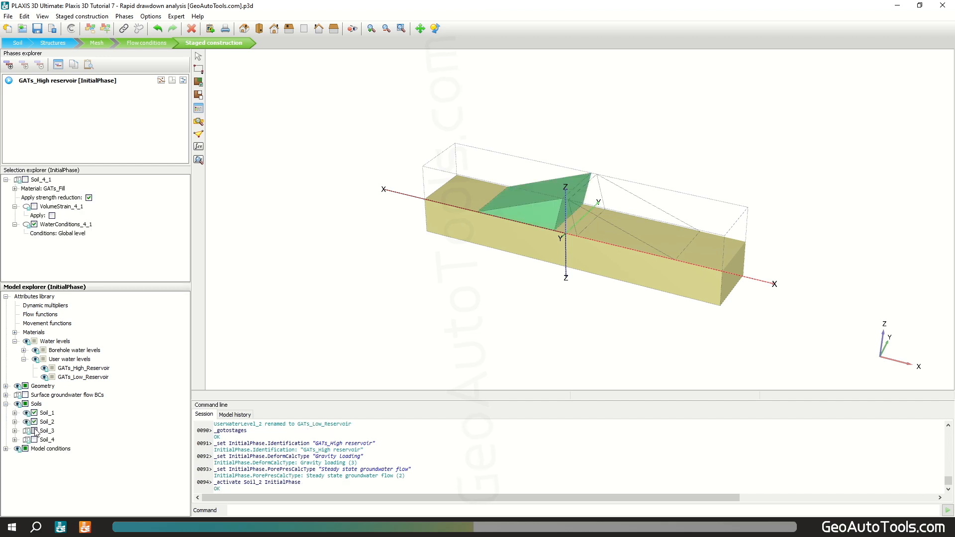
click(34, 431)
click(35, 440)
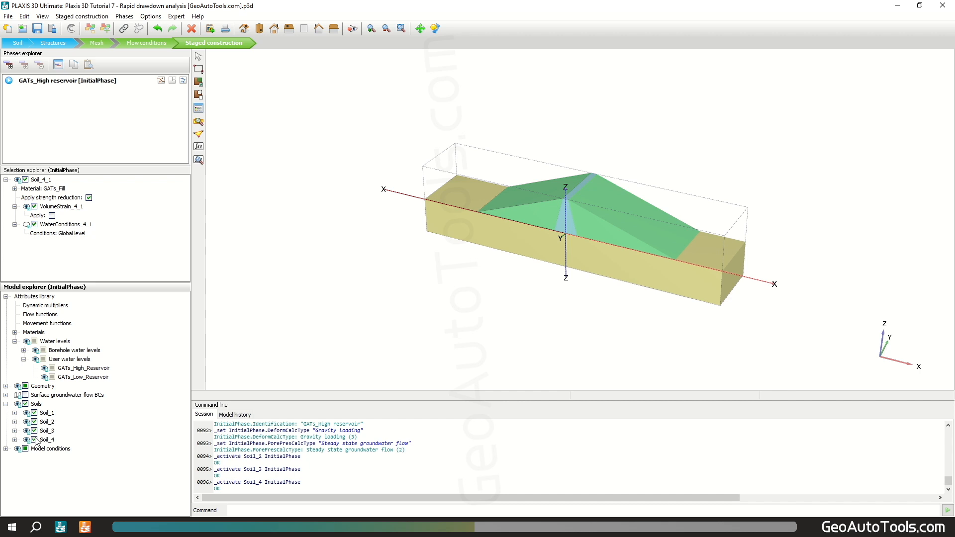
Set the groundwater flow boundaries BoundaryYMin and BoundaryYMax to Closed in the initial phase's model conditions
click(6, 450)
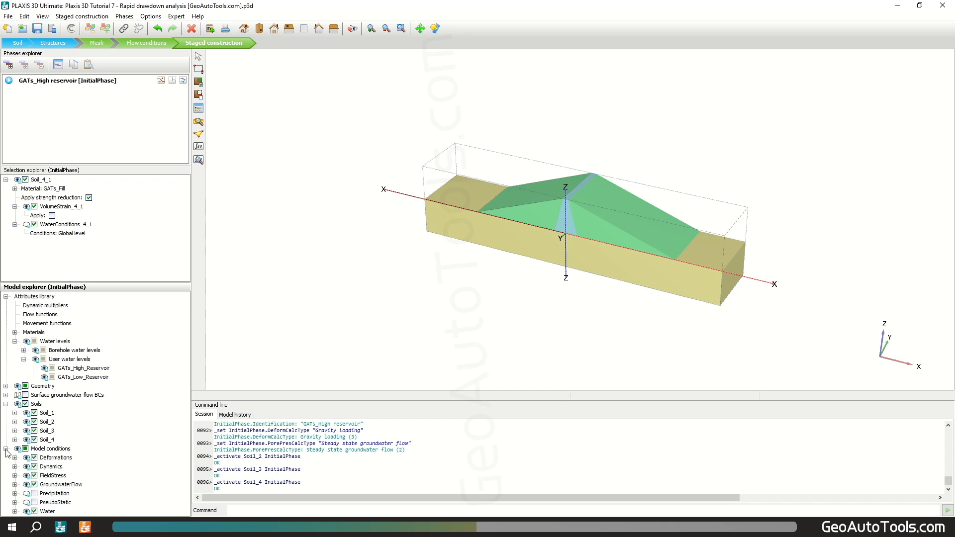
click(15, 485)
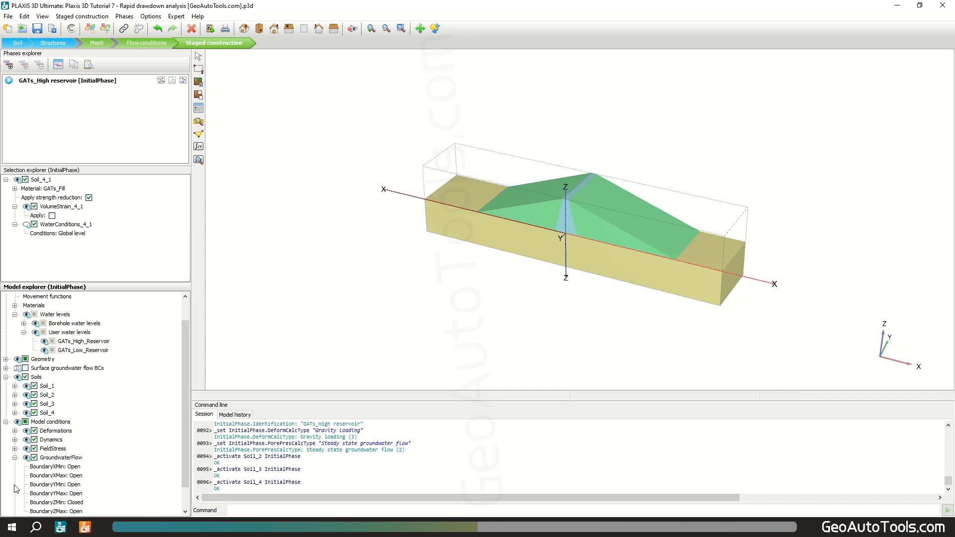
scroll(114, 448, down, 2)
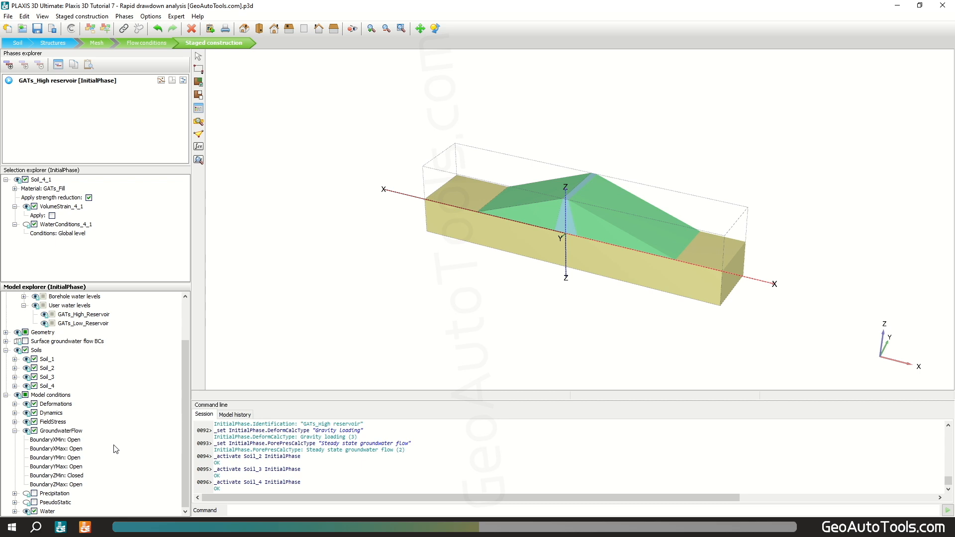
scroll(132, 420, up, 2)
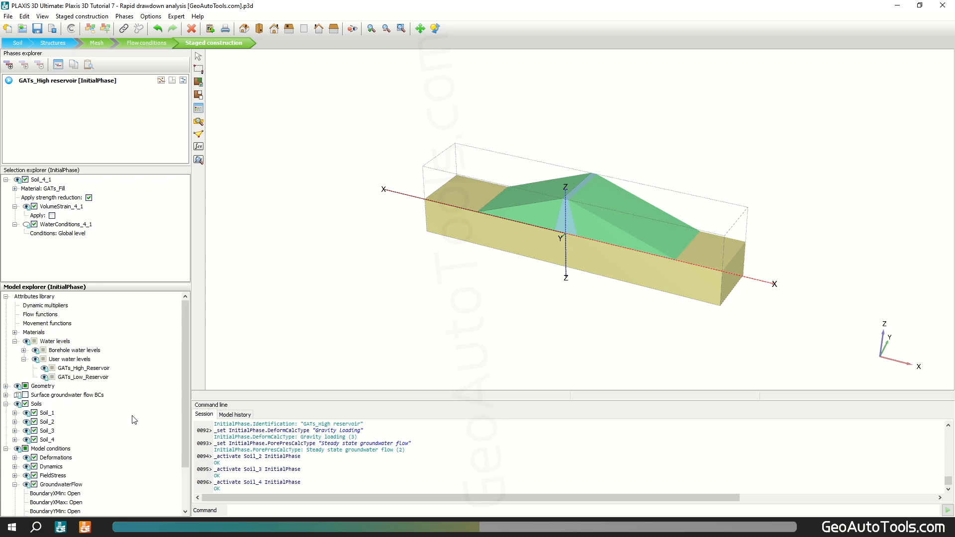
click(6, 297)
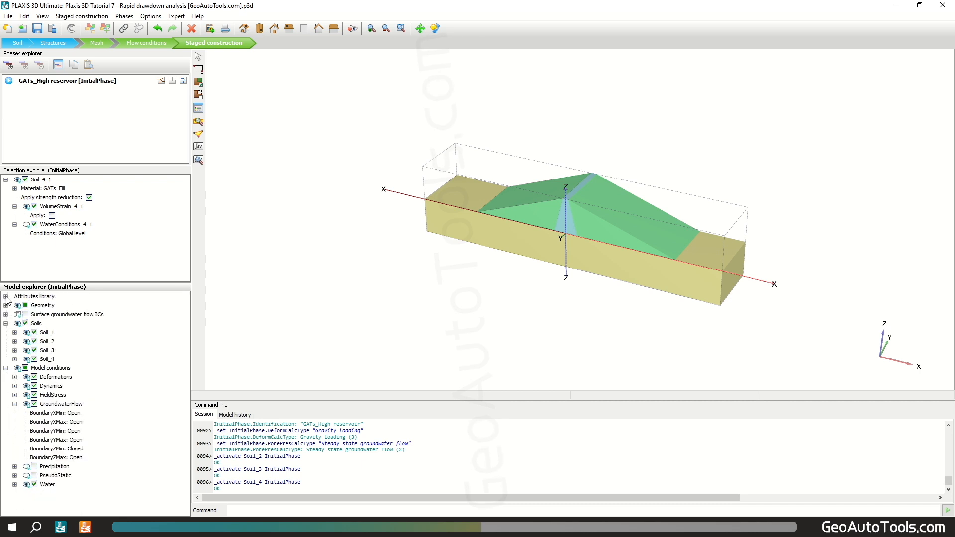
click(6, 324)
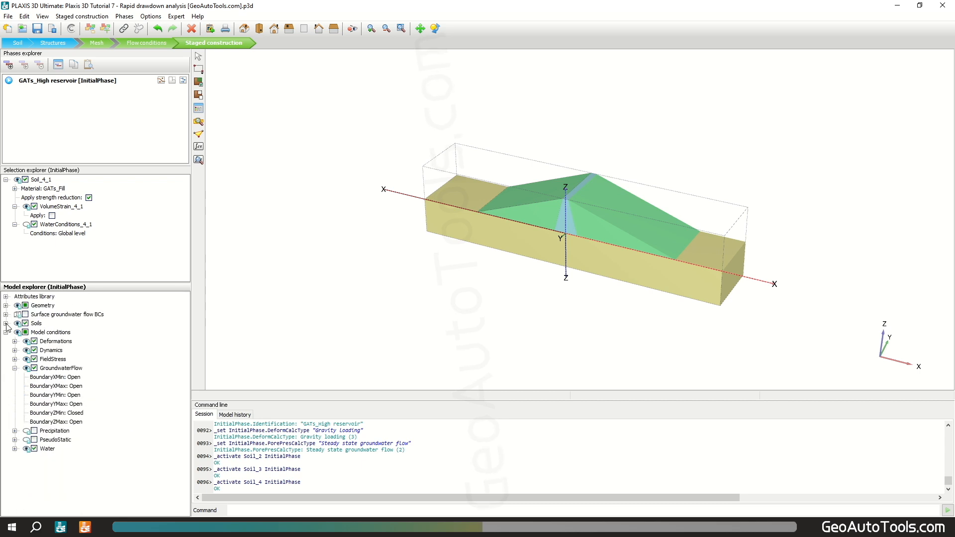
click(80, 396)
click(103, 401)
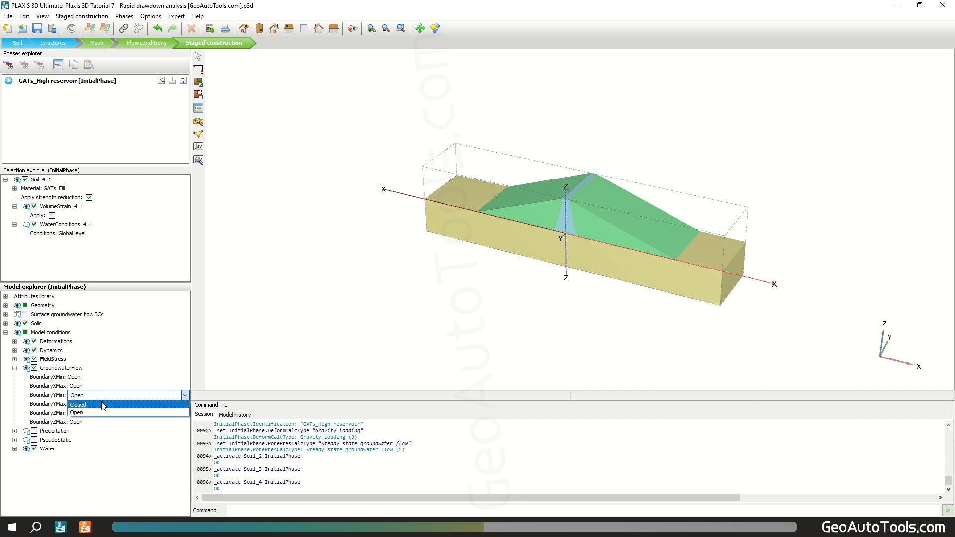
click(102, 409)
click(87, 407)
click(99, 407)
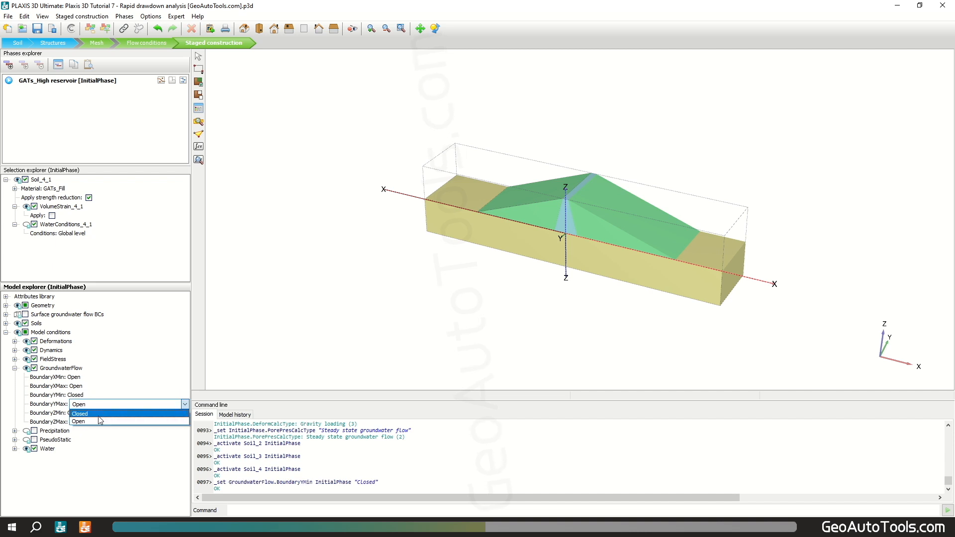
click(99, 419)
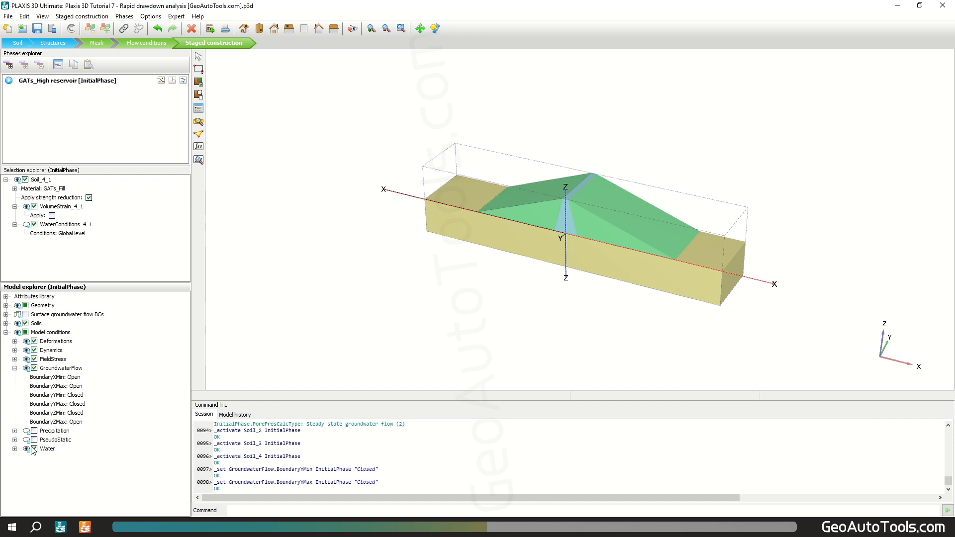
Assign GATs_High_Reservoir as the global water level of the initial phase
click(15, 448)
click(137, 462)
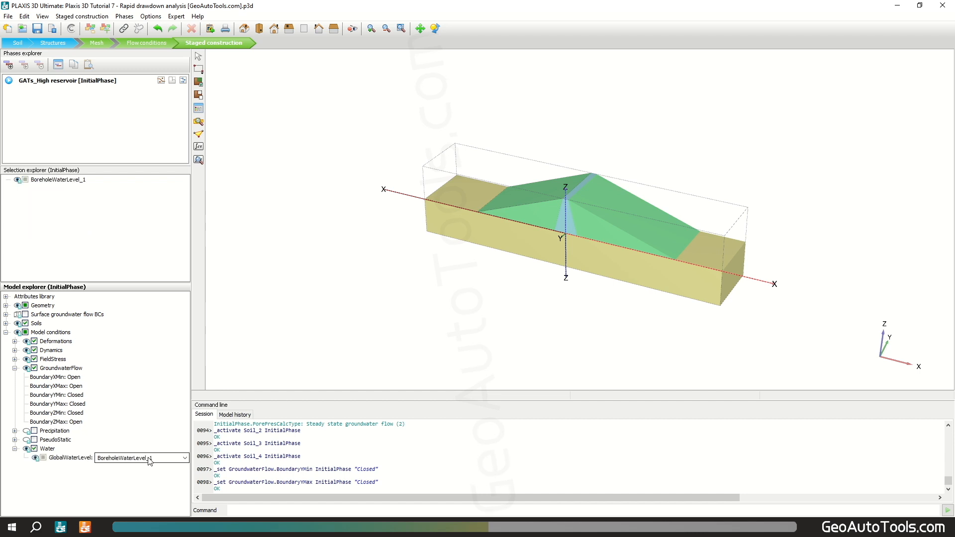
click(165, 461)
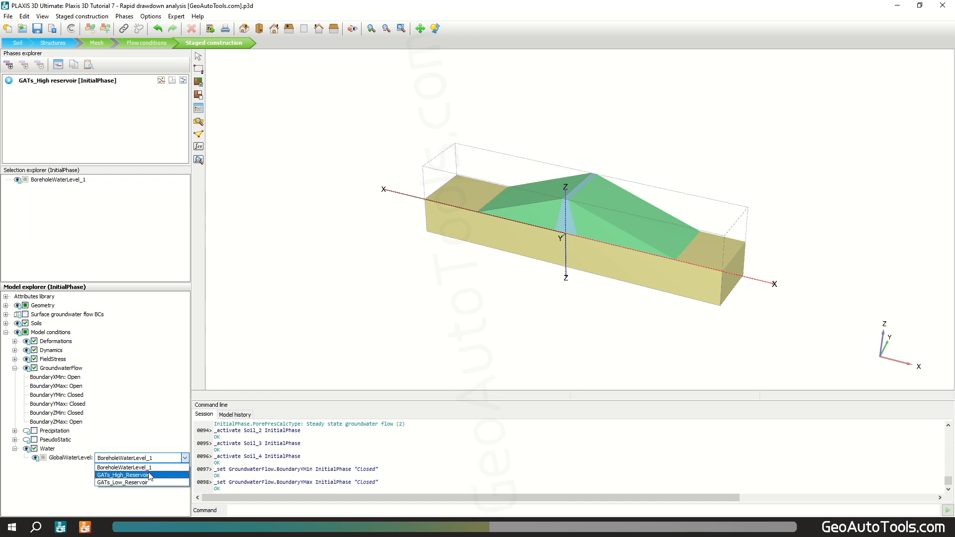
click(149, 475)
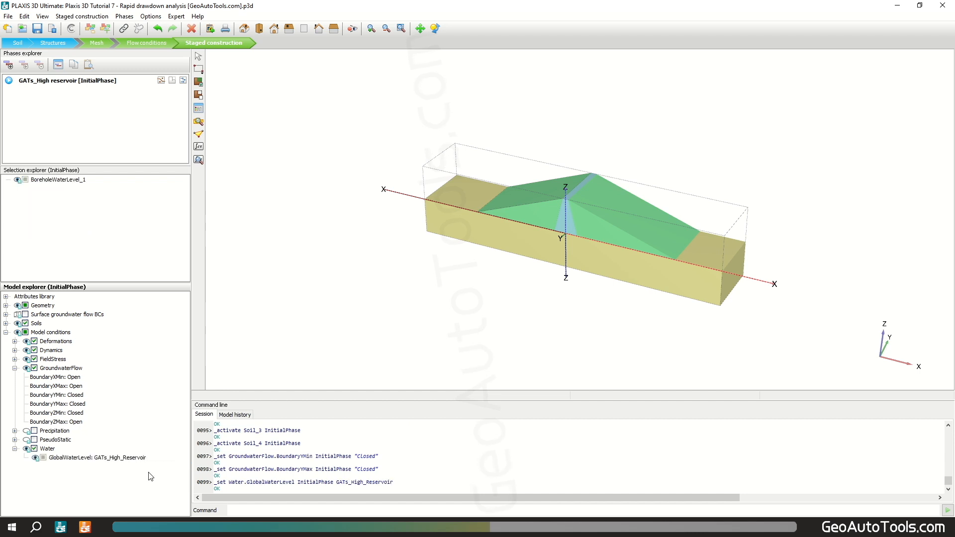
Add a calculation phase after the initial phase and set its ID to GATs_Rapid drawdown
click(9, 65)
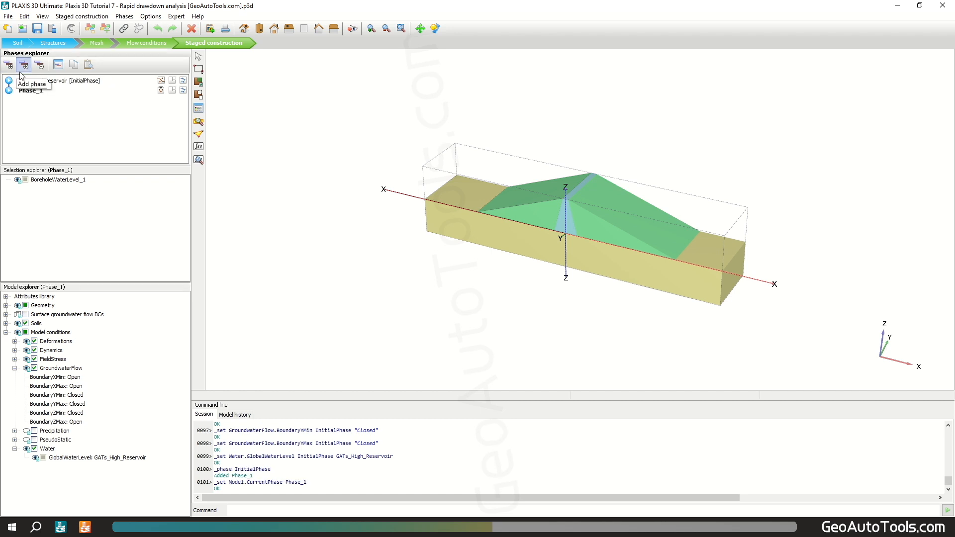
double_click(33, 92)
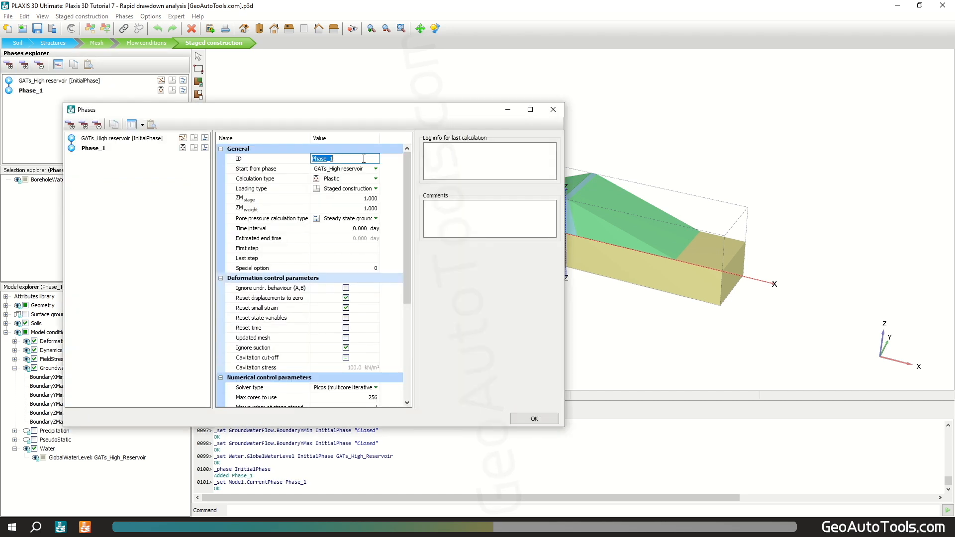
text(GATs_Rapid drawdown)
key(Return)
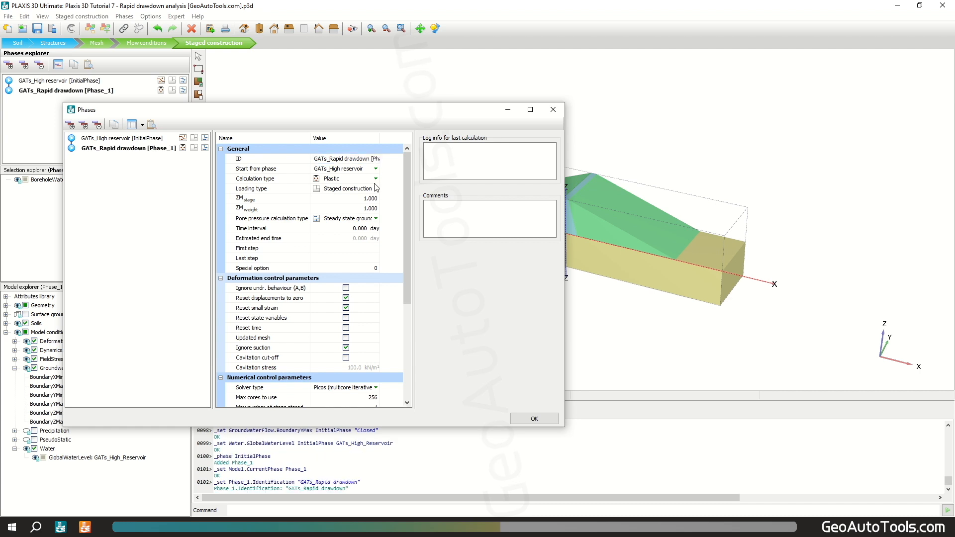
Set the rapid drawdown phase's calculation type to Fully coupled flow-deformation with a time interval of 5 days
click(376, 179)
click(376, 178)
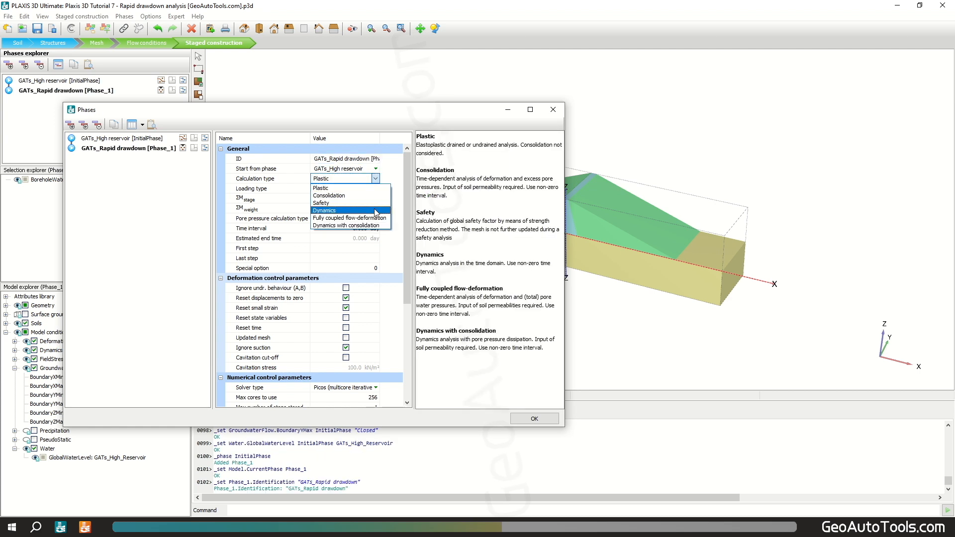
click(348, 216)
click(375, 209)
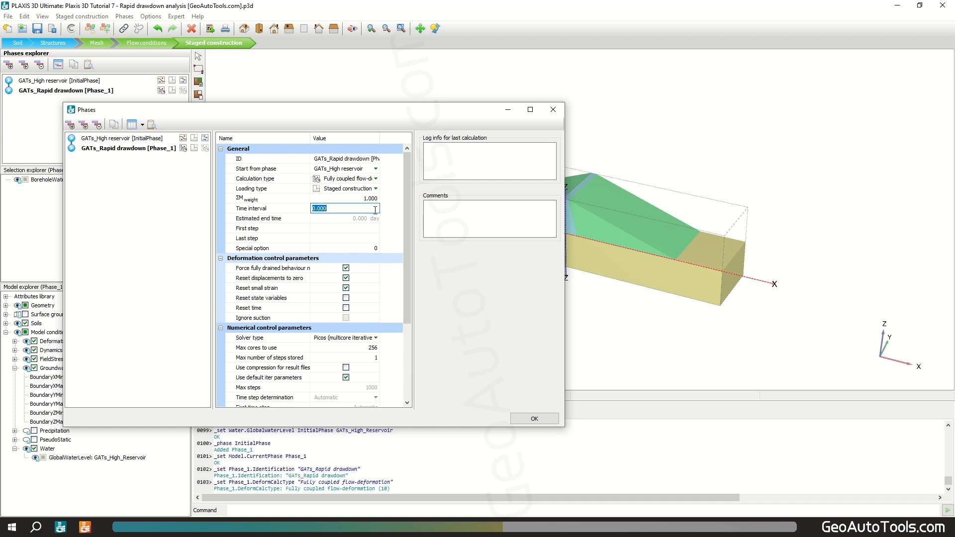
text(5)
key(Return)
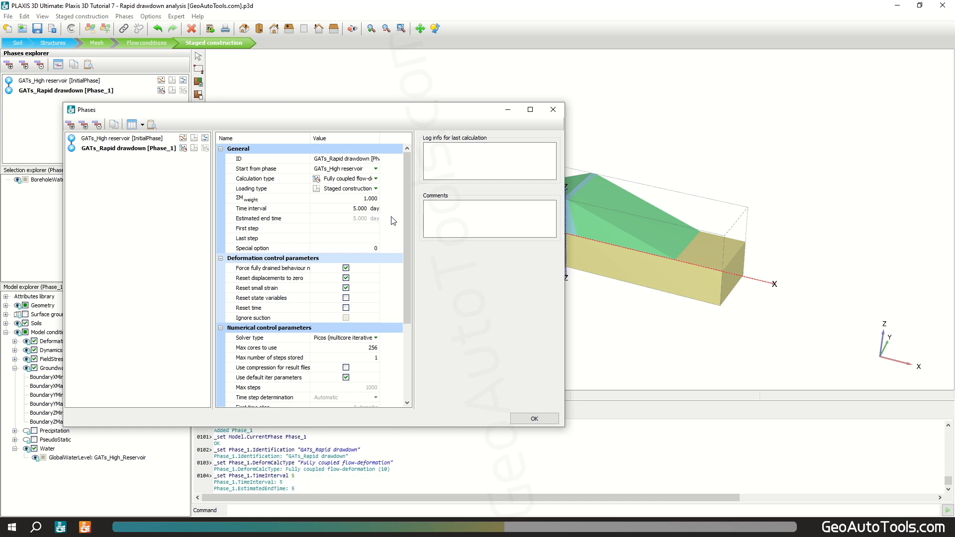
click(534, 418)
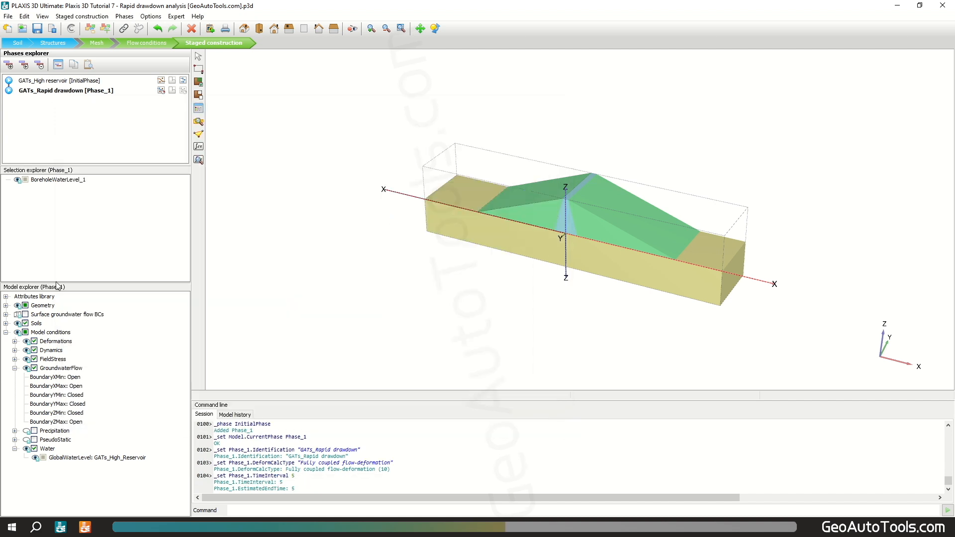
Create a head flow function named GATs_Rapid with a Linear signal
click(6, 296)
right_click(45, 315)
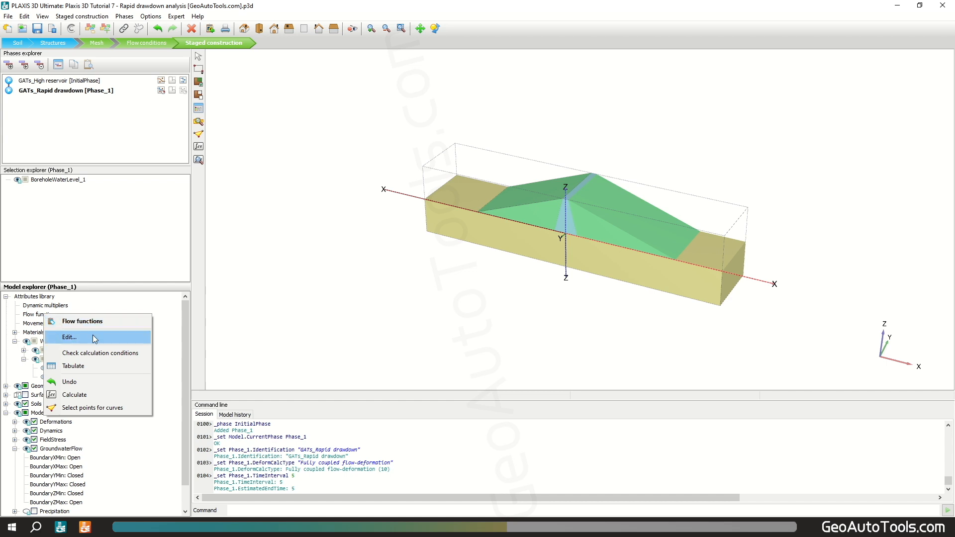
click(93, 337)
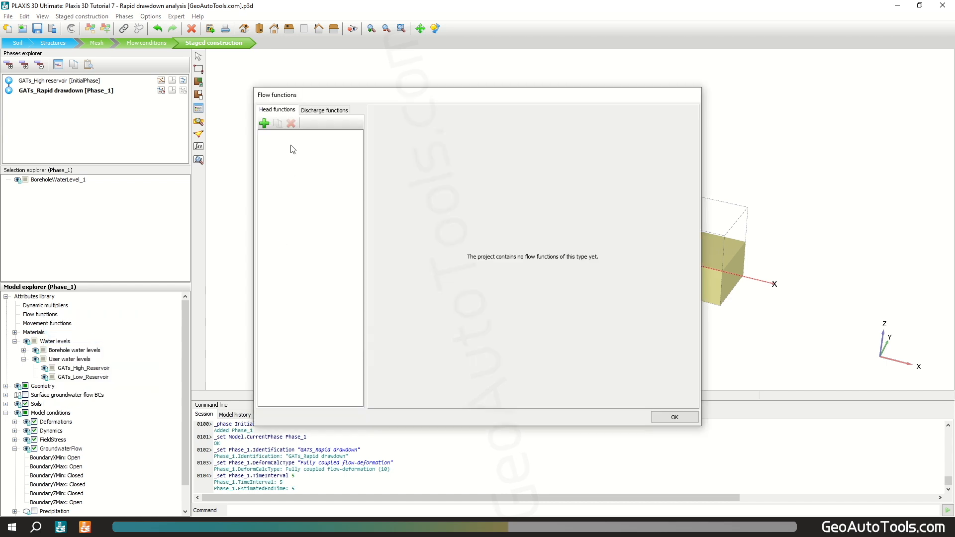
click(265, 124)
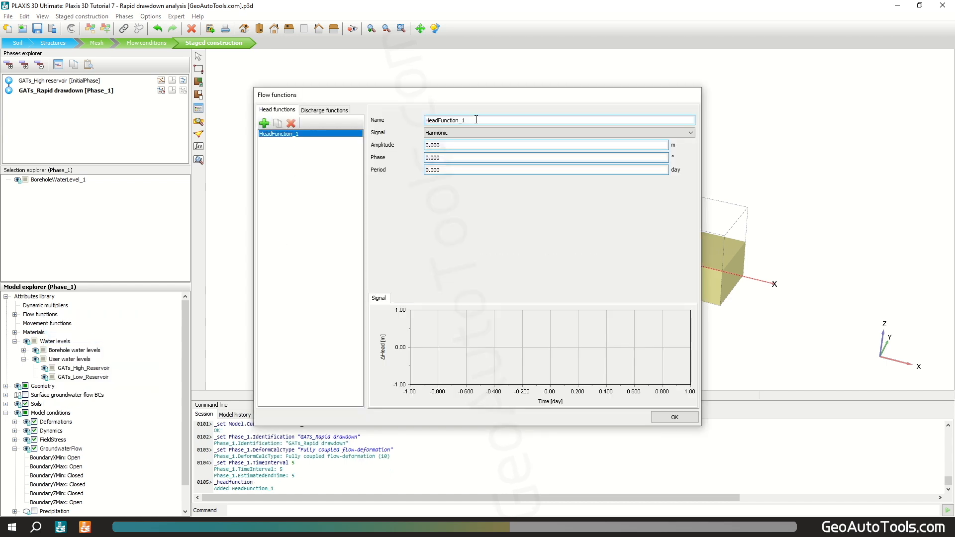
text(GATs_Rapid)
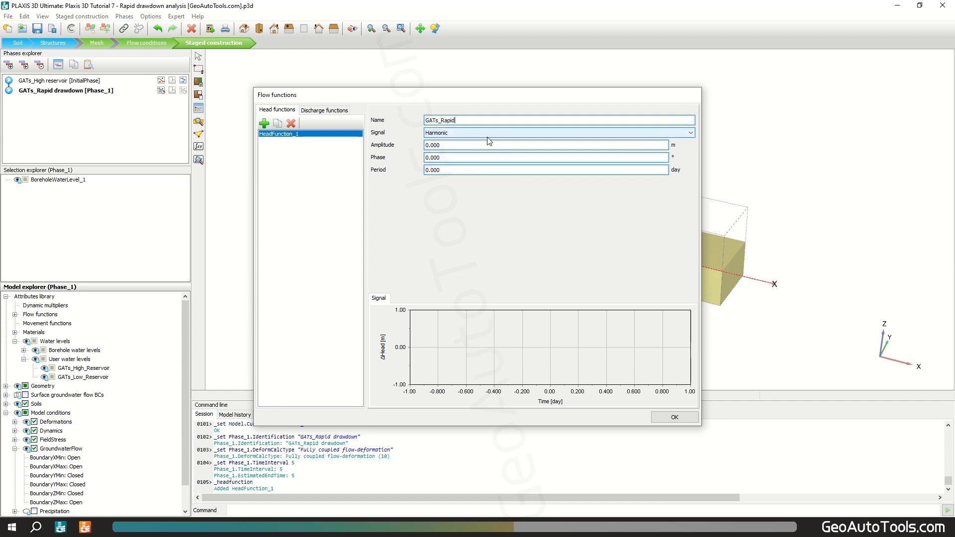
click(491, 132)
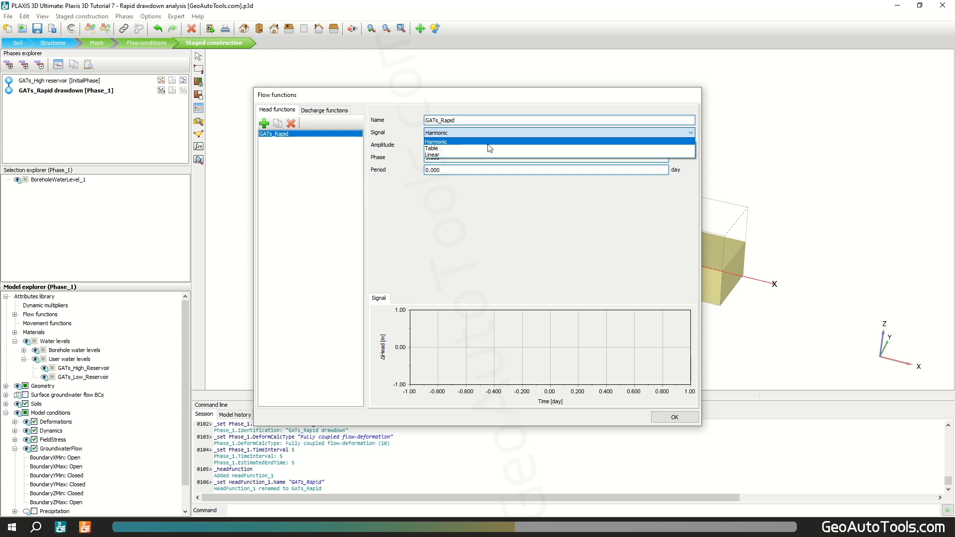
click(487, 155)
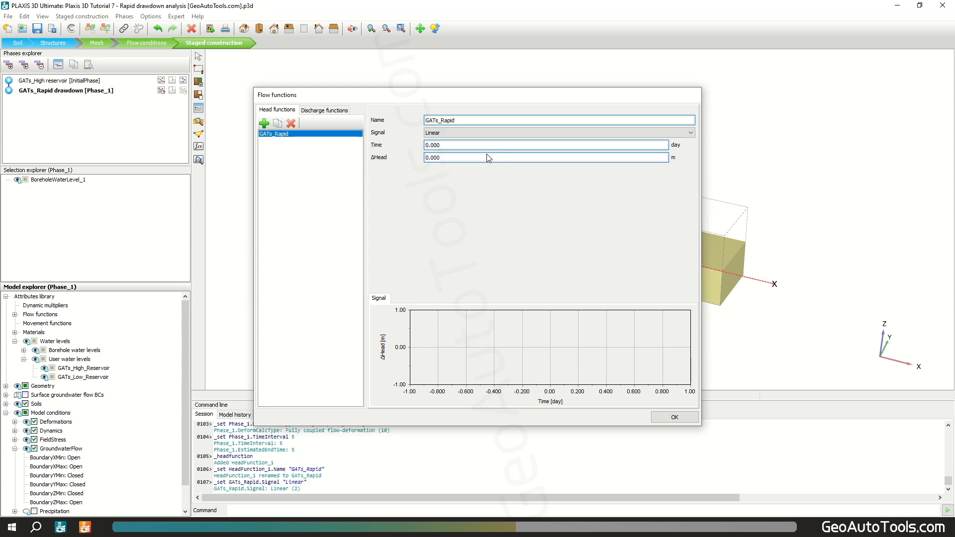
Set the GATs_Rapid head function's time to 5 days and its ΔHead to -20 m
click(457, 145)
text(5)
click(454, 157)
text(-2)
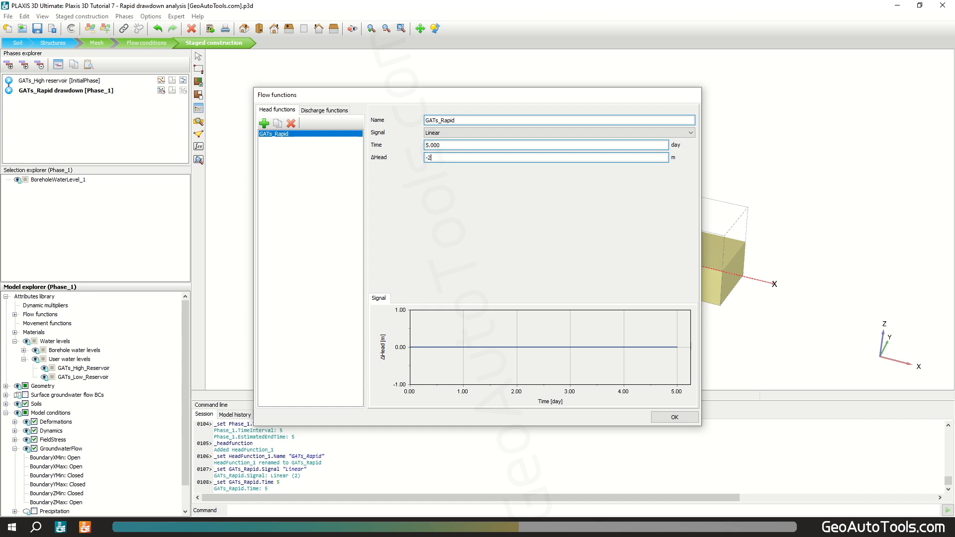
text(0)
click(516, 148)
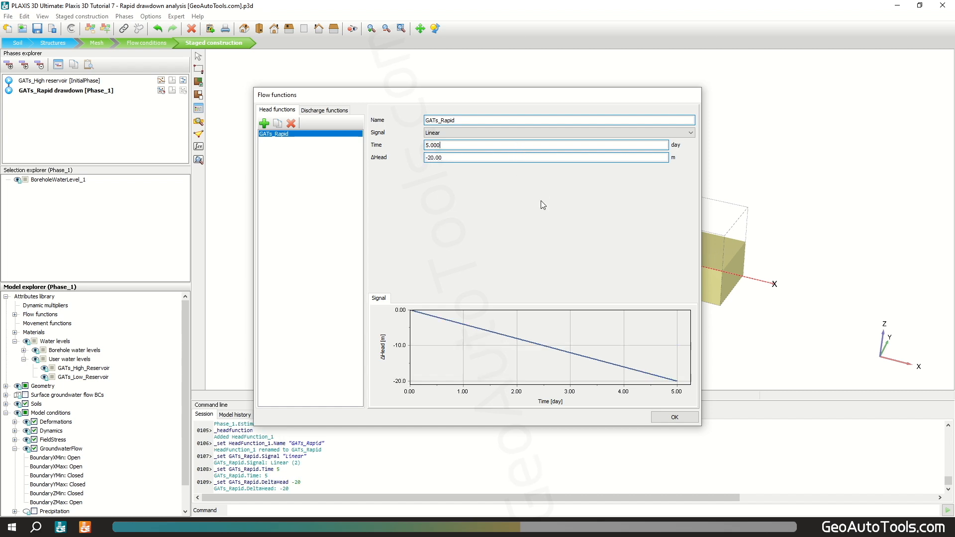
Accept the flow functions and activate all surface groundwater flow BCs in the GATs_Rapid drawdown phase
click(682, 419)
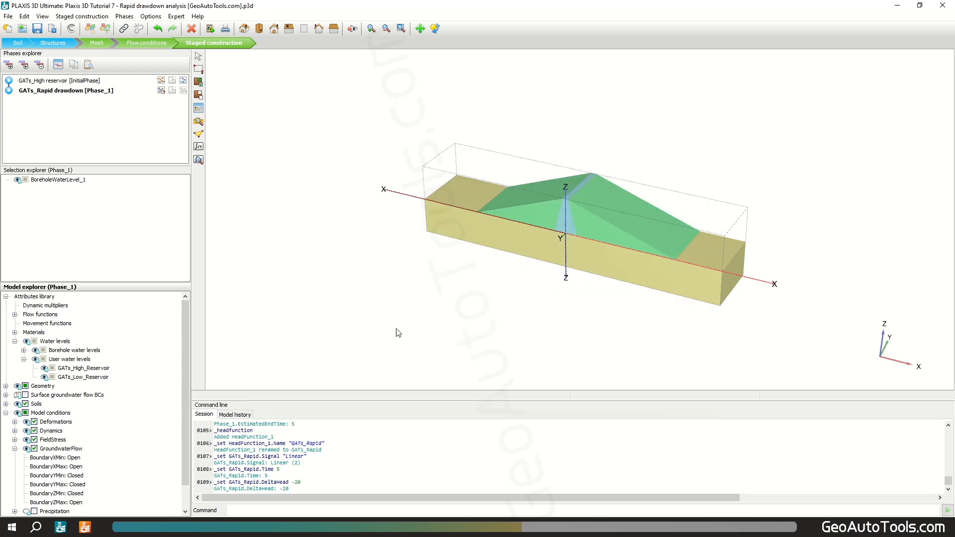
click(25, 396)
click(6, 395)
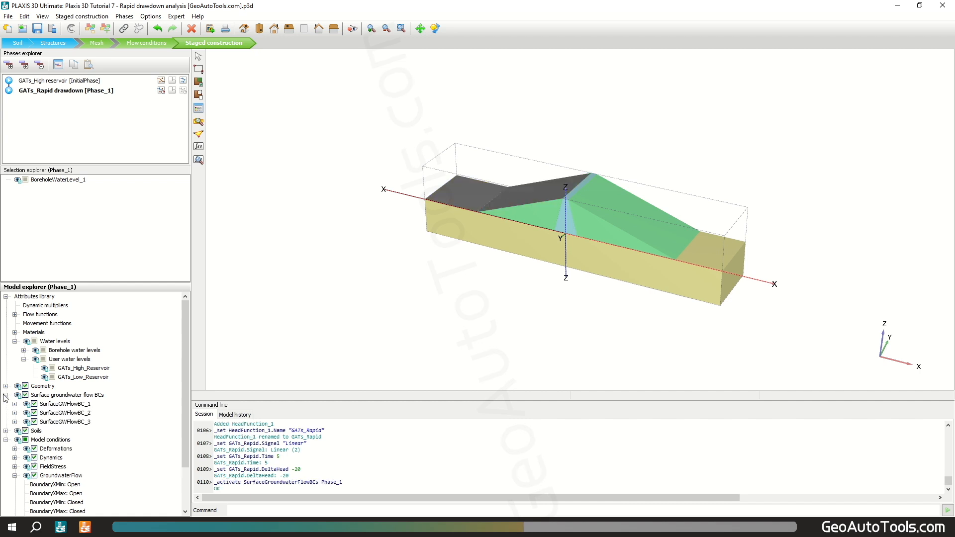
Set the behaviour of all surface groundwater flow BCs in the rapid drawdown phase to Head with a reference head of 25 m
click(70, 402)
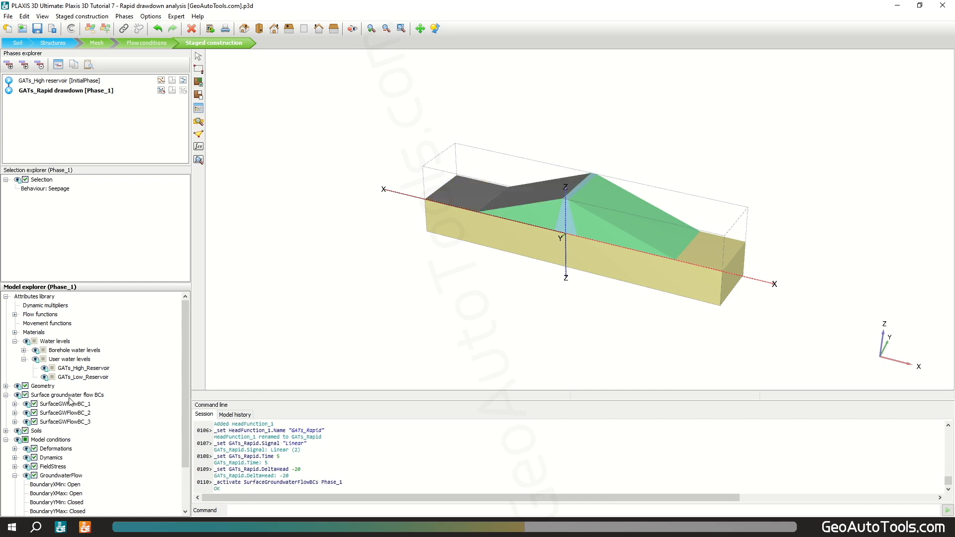
click(70, 189)
click(80, 189)
click(83, 214)
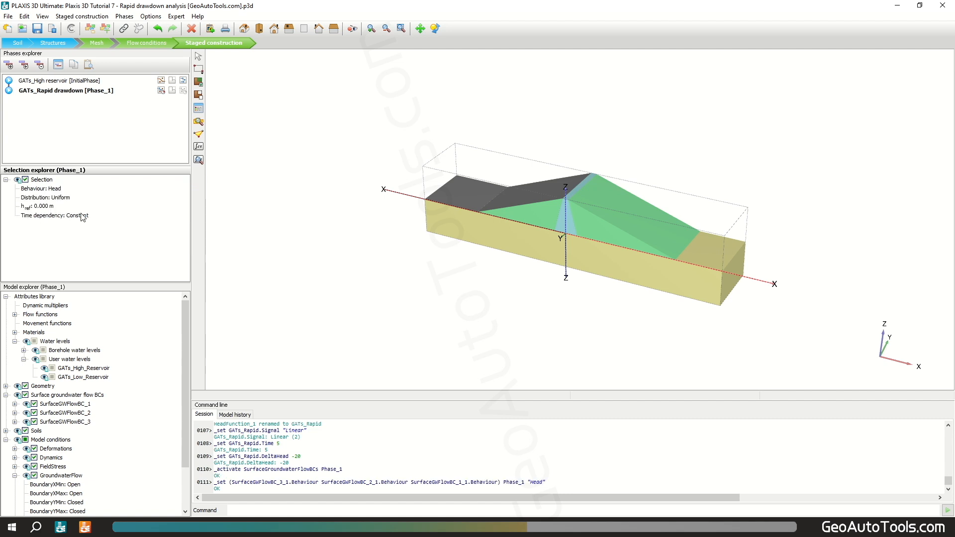
click(46, 208)
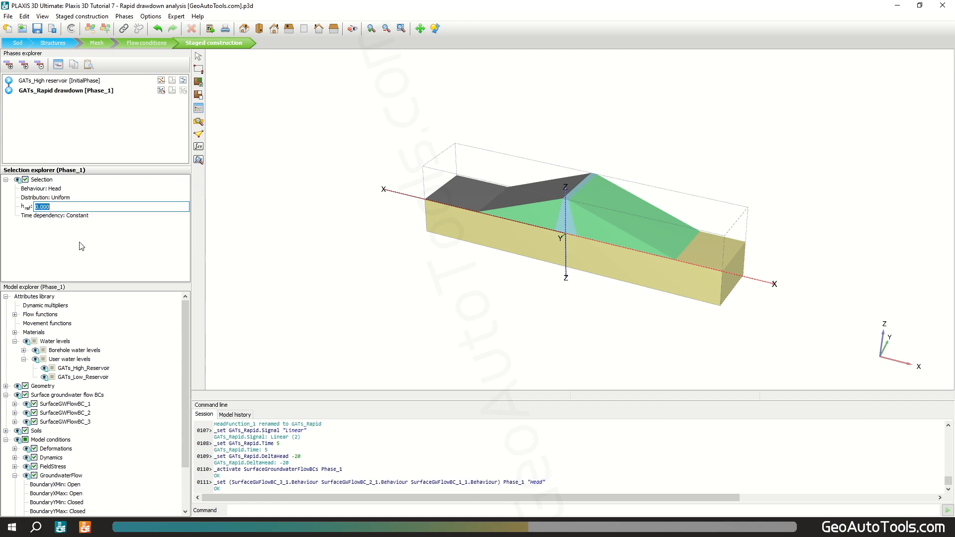
text(25)
key(Return)
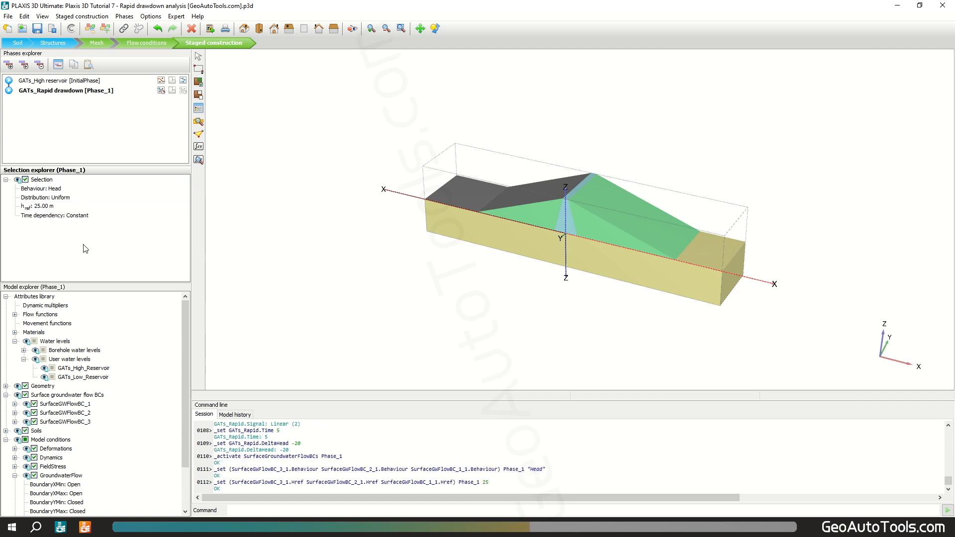
Make the rapid drawdown phase's surface groundwater flow BCs time dependent and assign them the GATs_Rapid head function
click(101, 217)
click(102, 219)
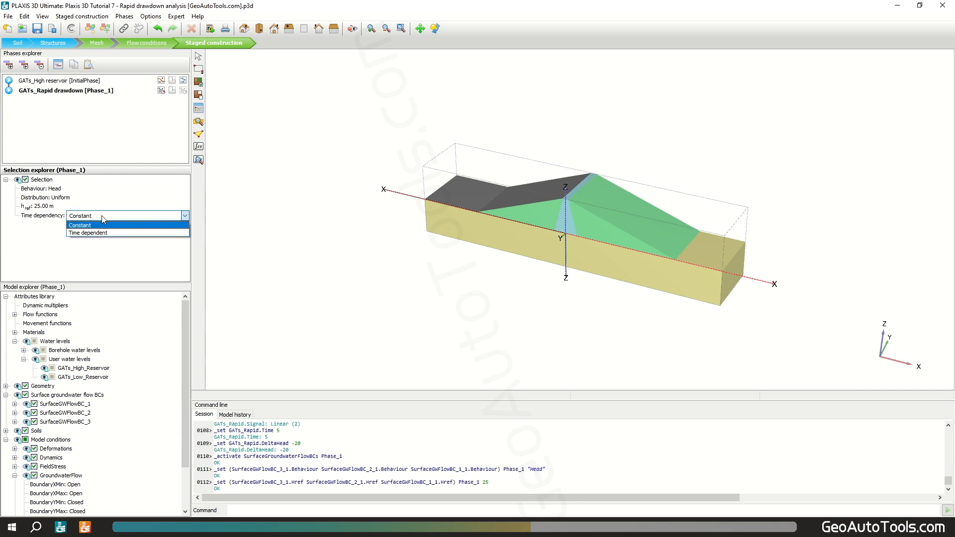
click(107, 233)
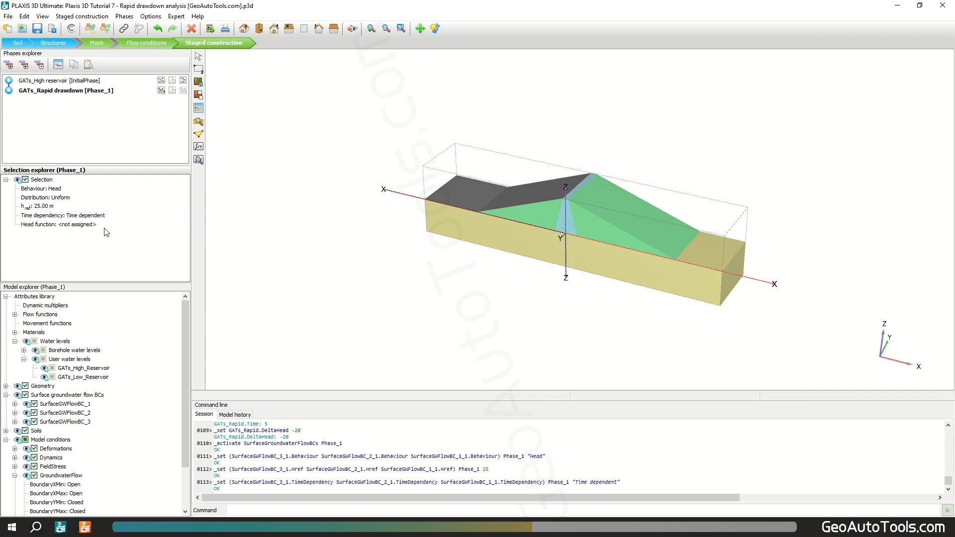
click(84, 224)
click(85, 225)
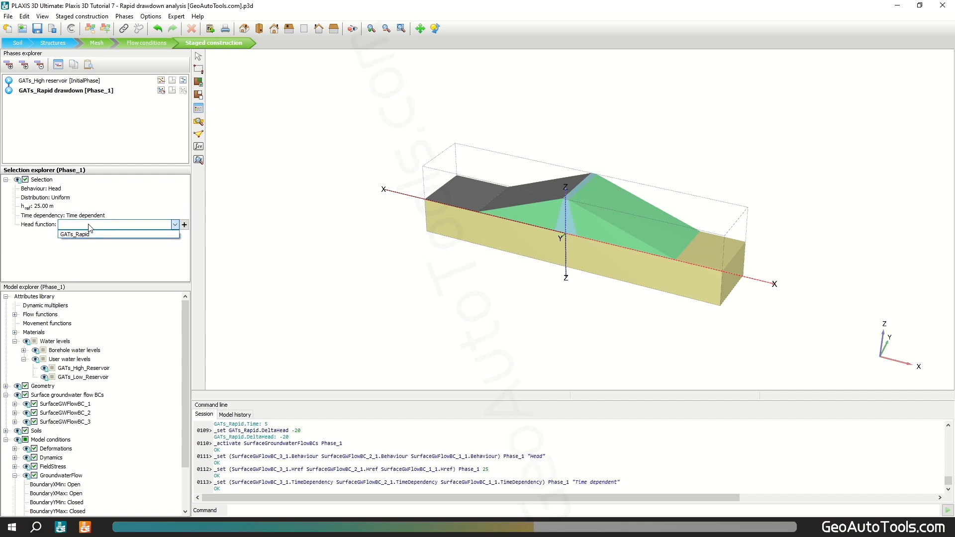
click(97, 237)
Set the global water level of the rapid drawdown phase to BoreholeWaterLevel_1
scroll(121, 403, down, 2)
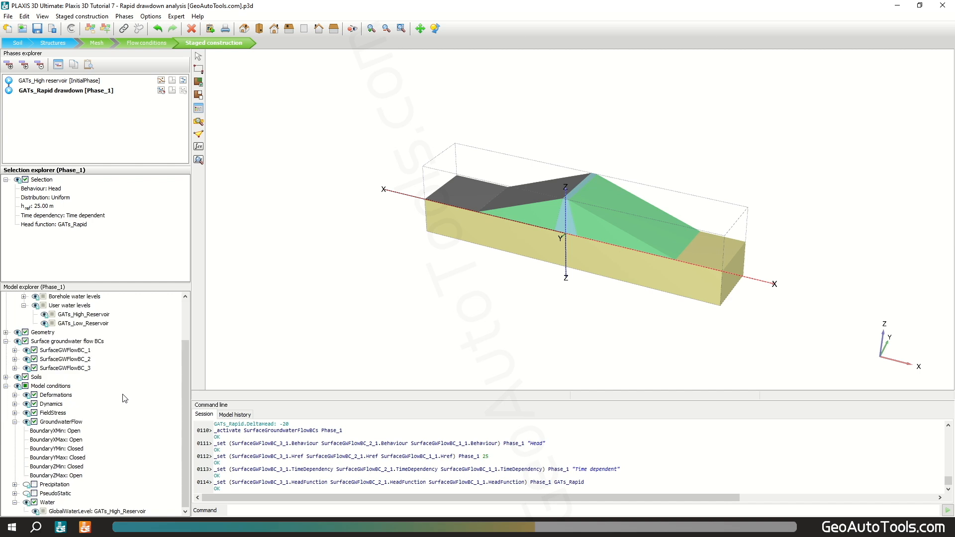
click(139, 512)
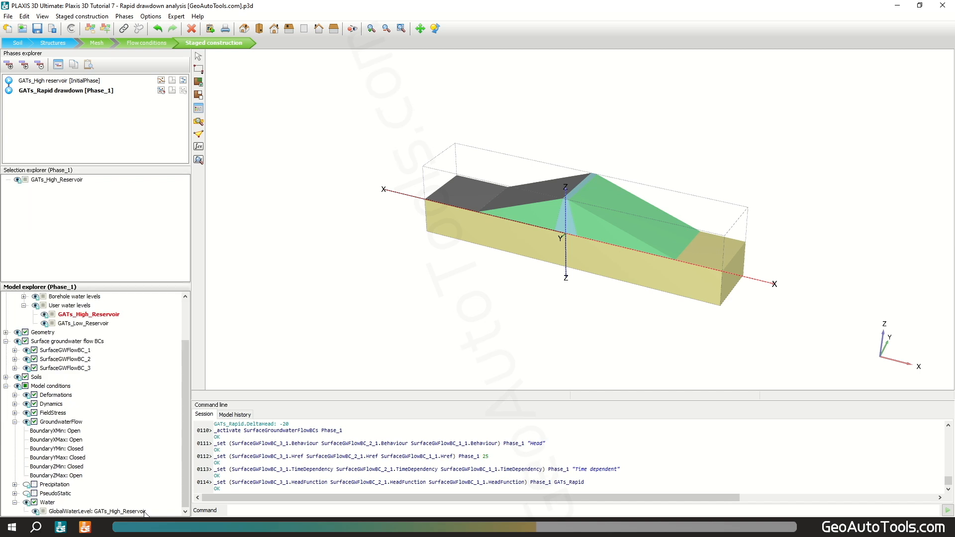
click(139, 511)
click(139, 512)
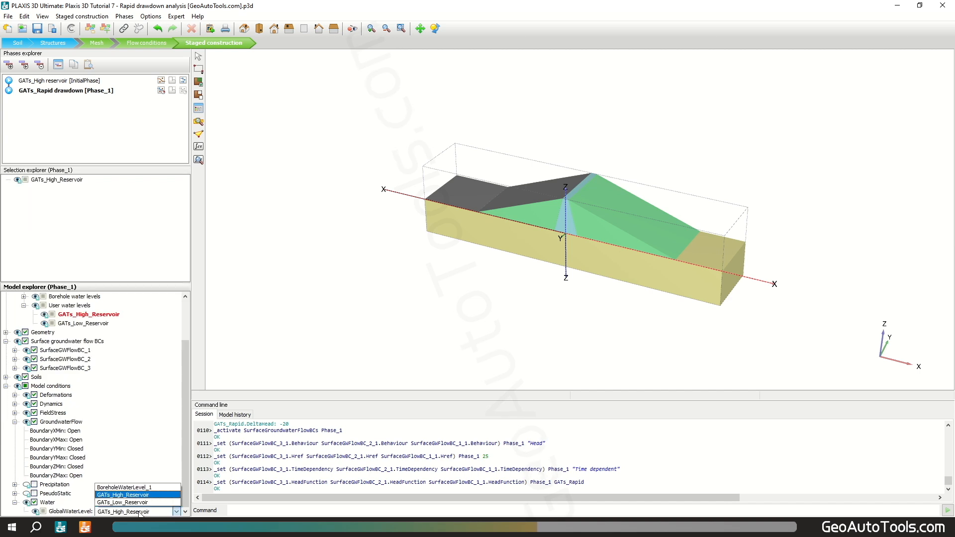
click(148, 488)
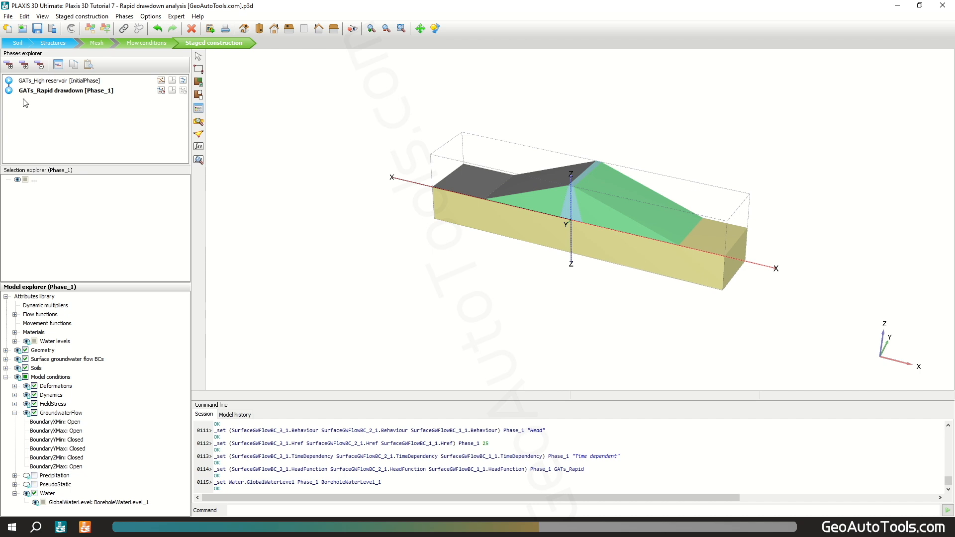
Add a second calculation phase starting from GATs_High reservoir and set its ID to GATs_Slow drawdown
click(29, 83)
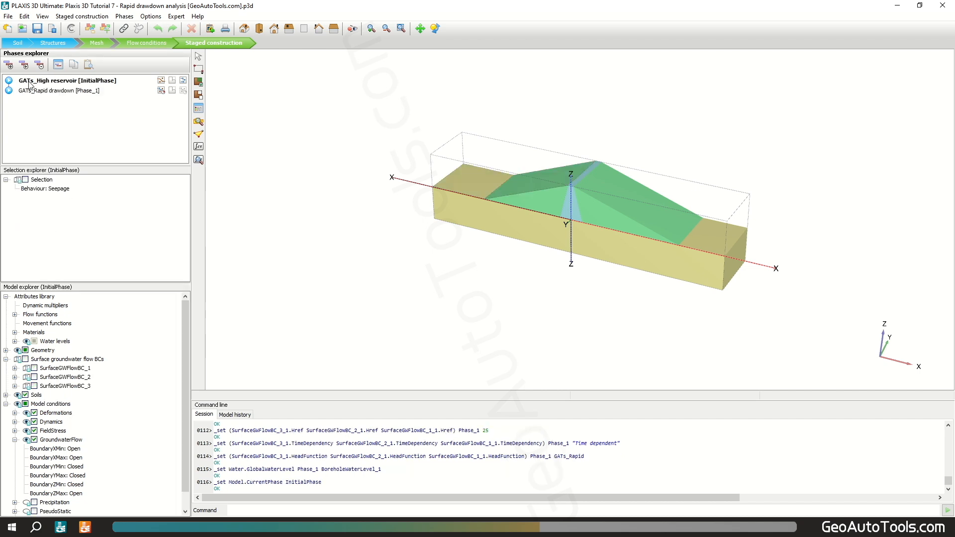
click(9, 65)
double_click(37, 101)
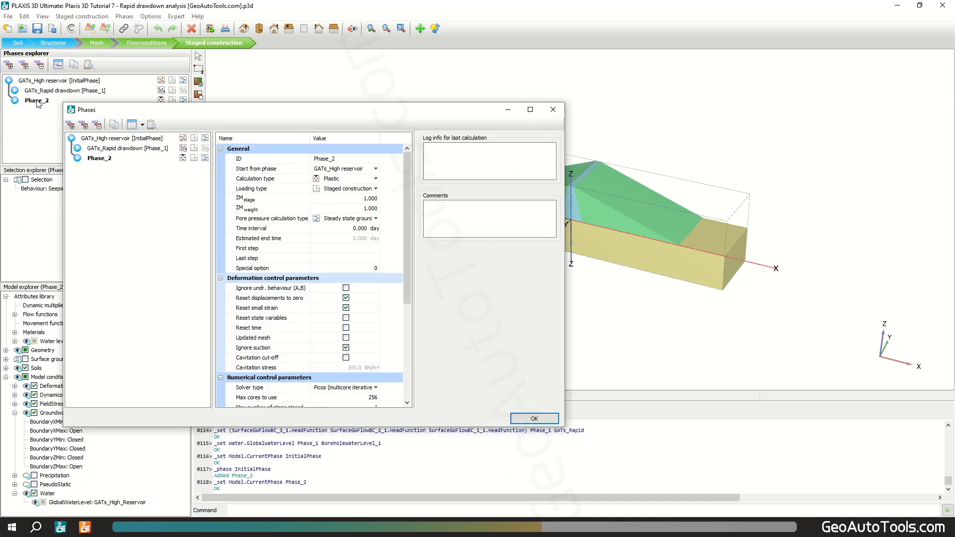
click(361, 159)
text(GATs_Slow dra)
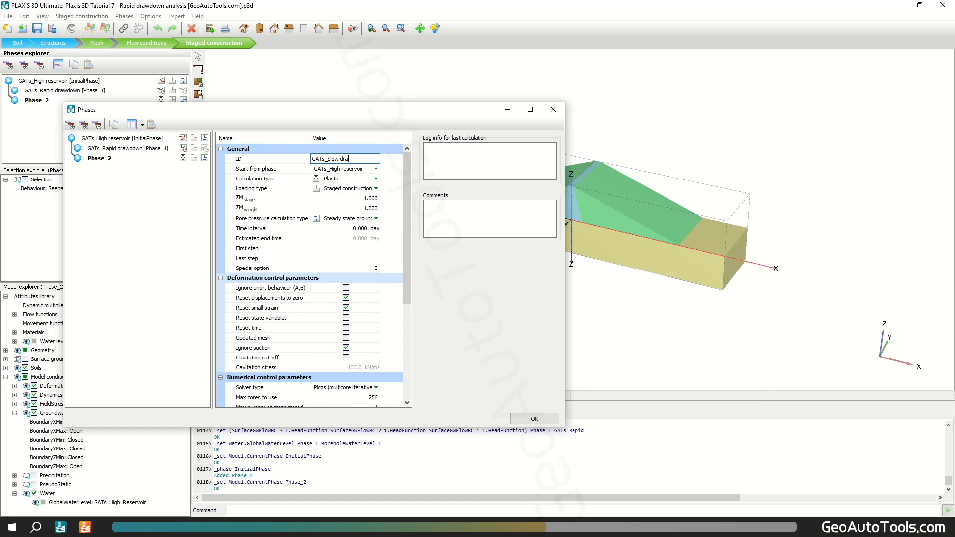
text(wdown)
key(Return)
Set the slow drawdown phase's calculation type to Fully coupled flow-deformation with a time interval of 50 days
click(375, 179)
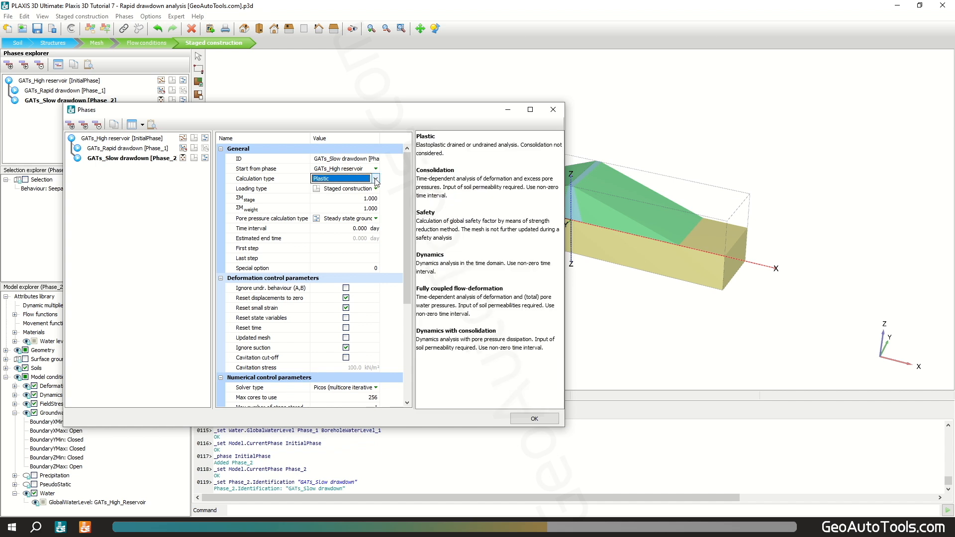
click(376, 179)
click(378, 219)
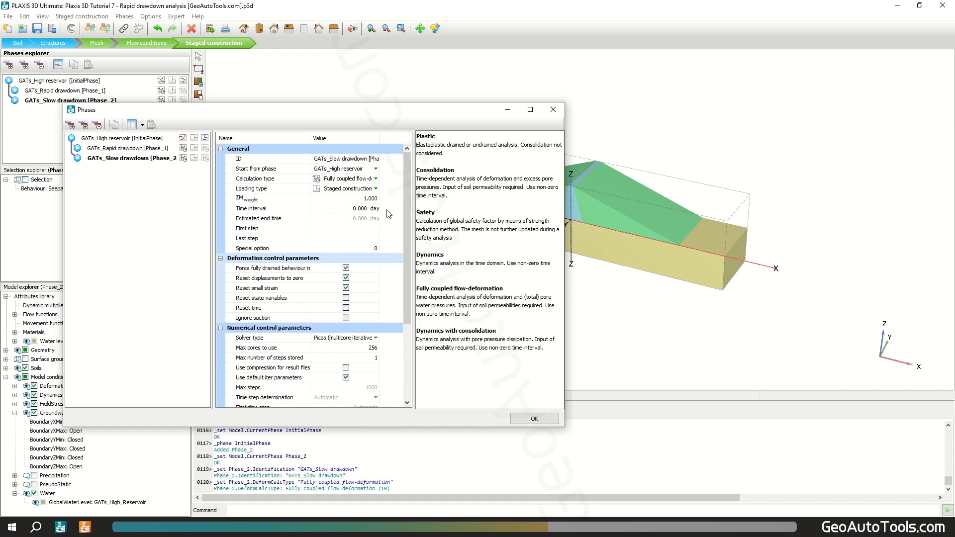
click(374, 208)
text(50)
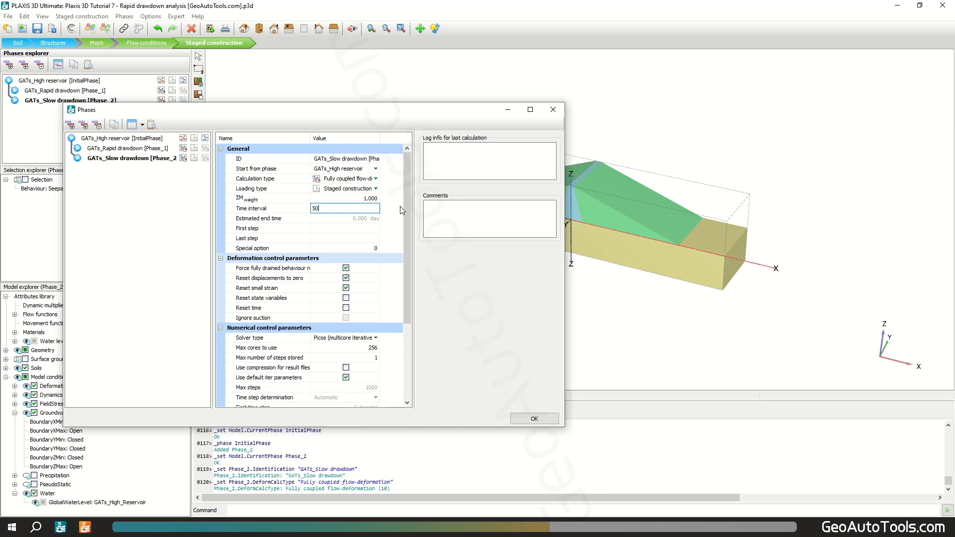
key(Return)
click(524, 419)
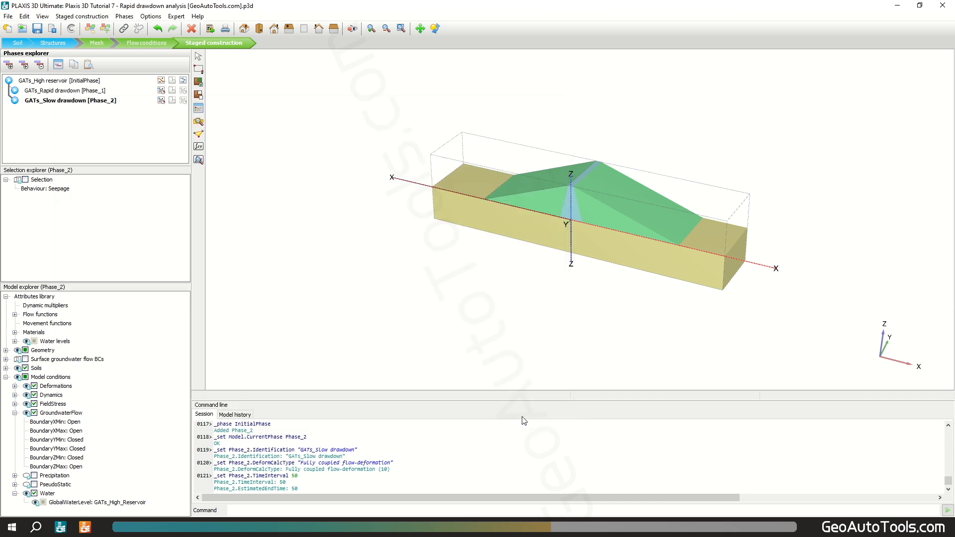
Create a head flow function named GATs_Slow with a Linear signal
right_click(45, 316)
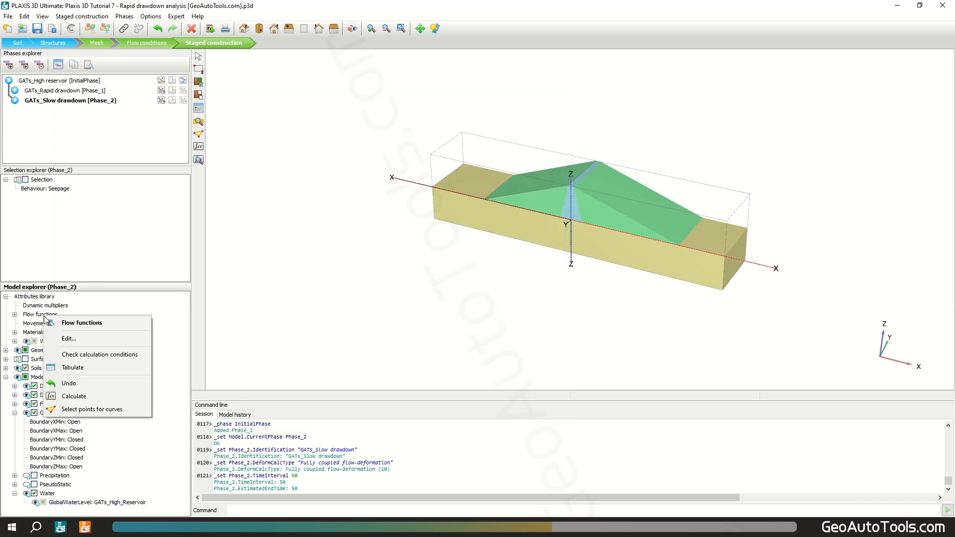
click(90, 341)
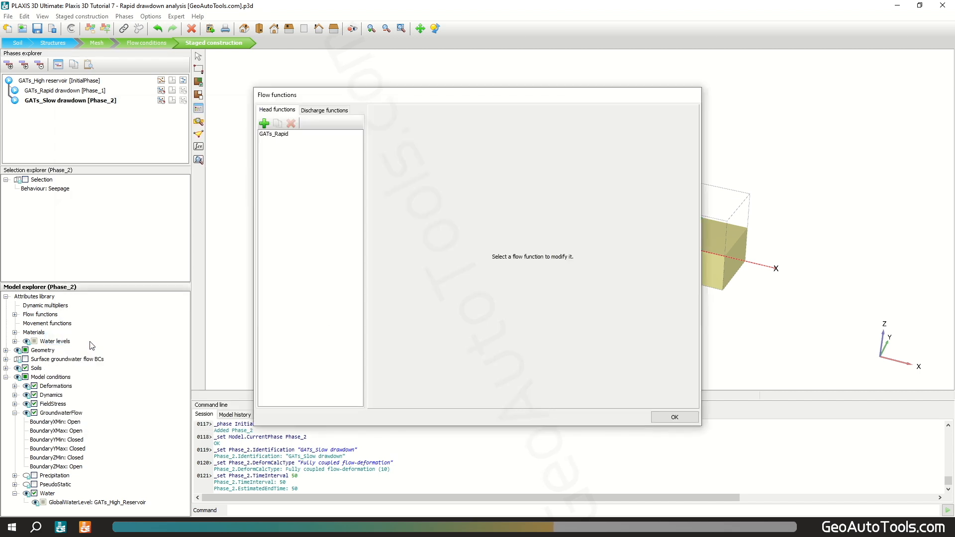
click(265, 123)
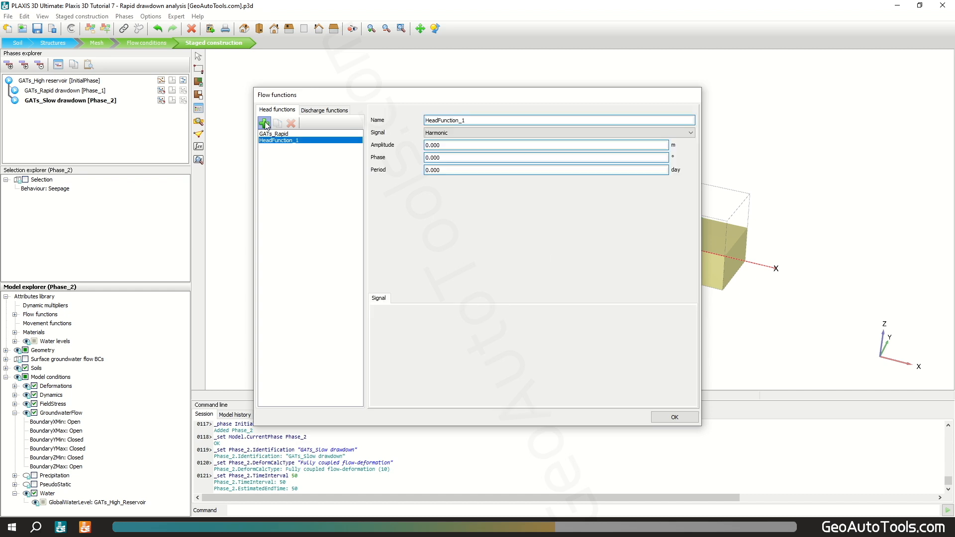
double_click(476, 121)
text(GATs_Slow)
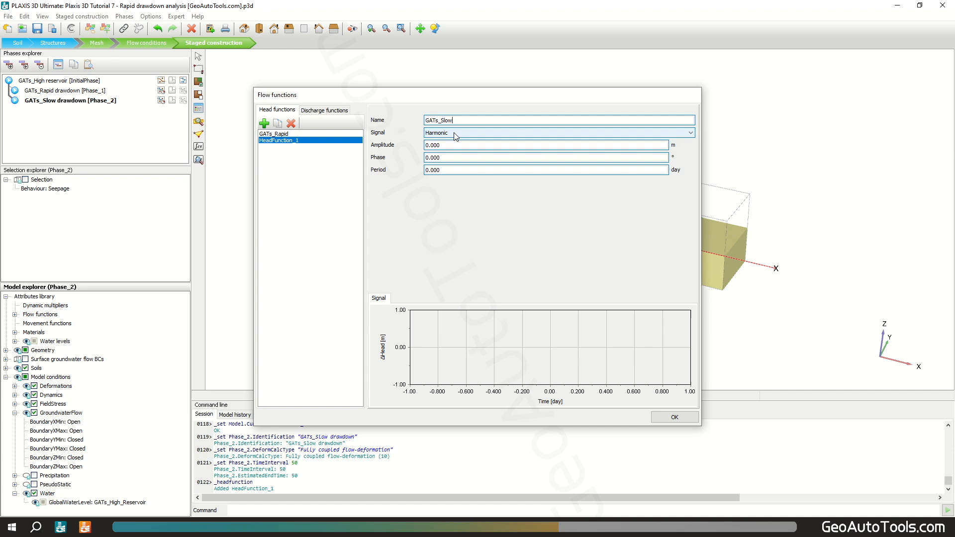
click(454, 134)
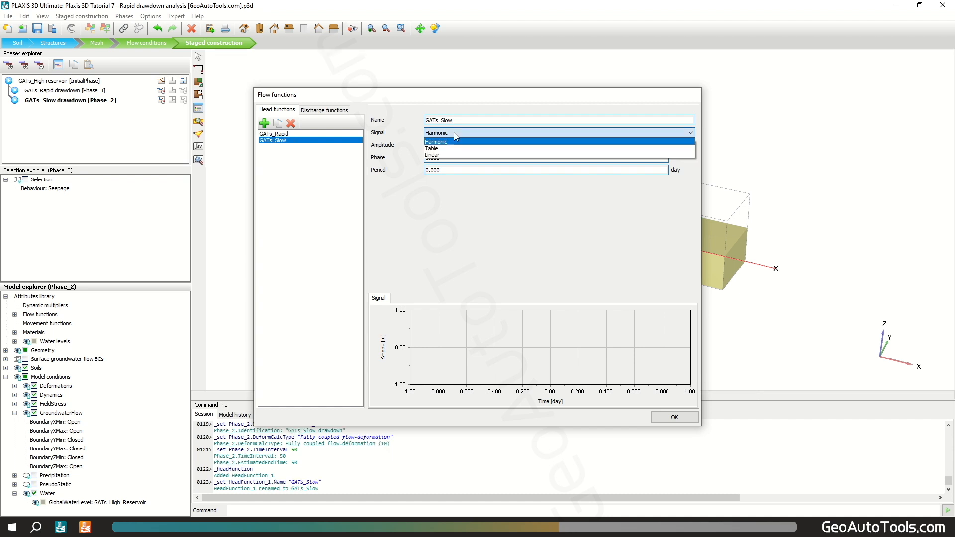
click(454, 155)
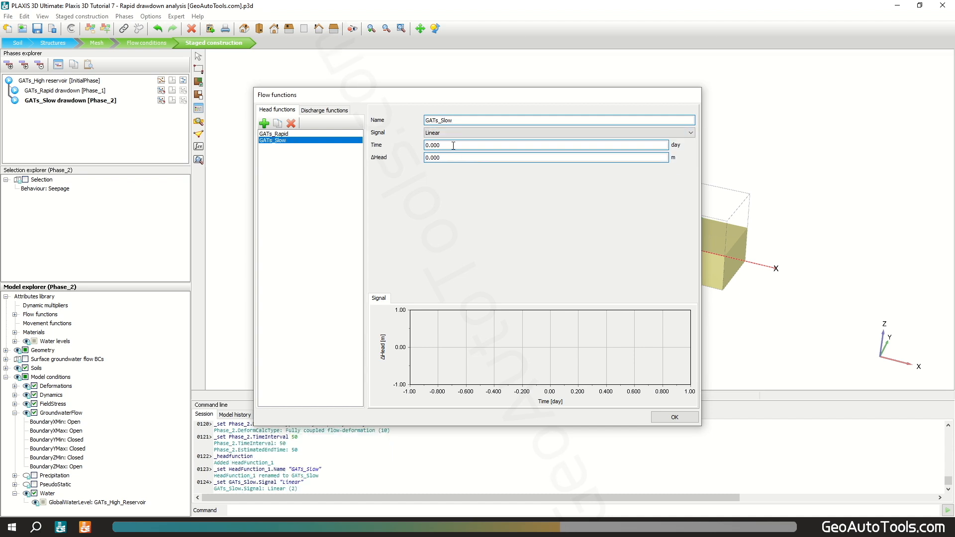
Set the GATs_Slow head function's time to 50 days and its ΔHead to -20 m
drag(431, 144, 410, 144)
text(50)
key(Tab)
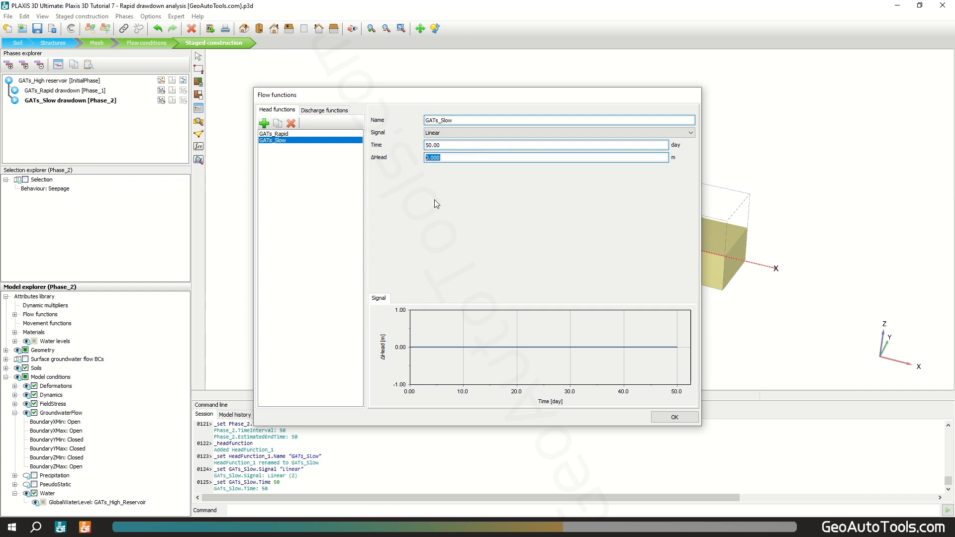
text(-20)
click(487, 144)
click(674, 416)
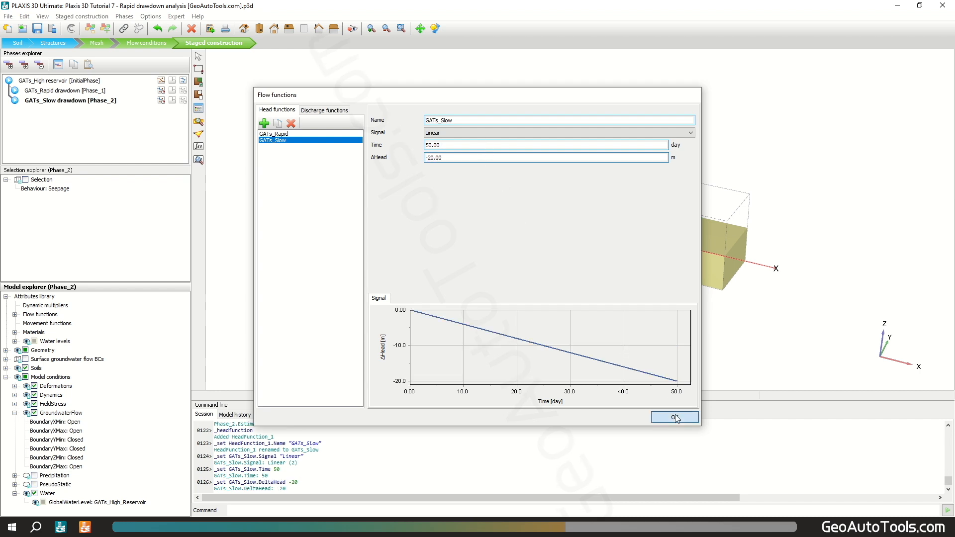
Activate all surface groundwater flow BCs in the slow drawdown phase with Head behaviour and a reference head of 25 m
click(25, 359)
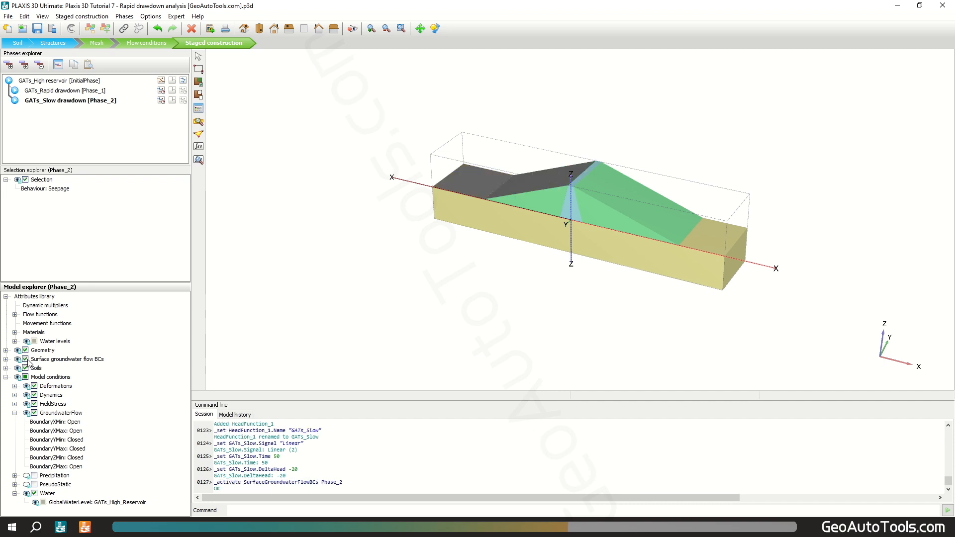
click(76, 189)
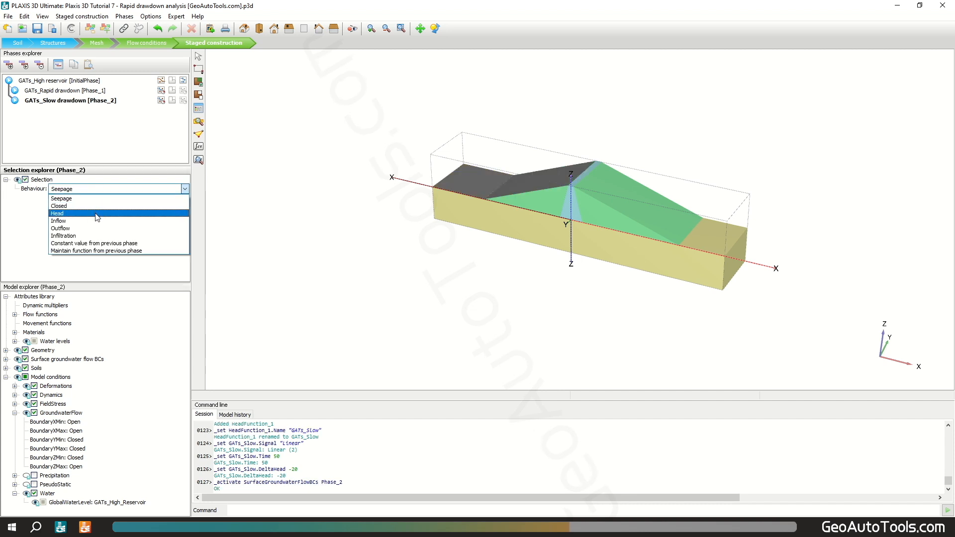
click(97, 214)
click(51, 207)
text(25)
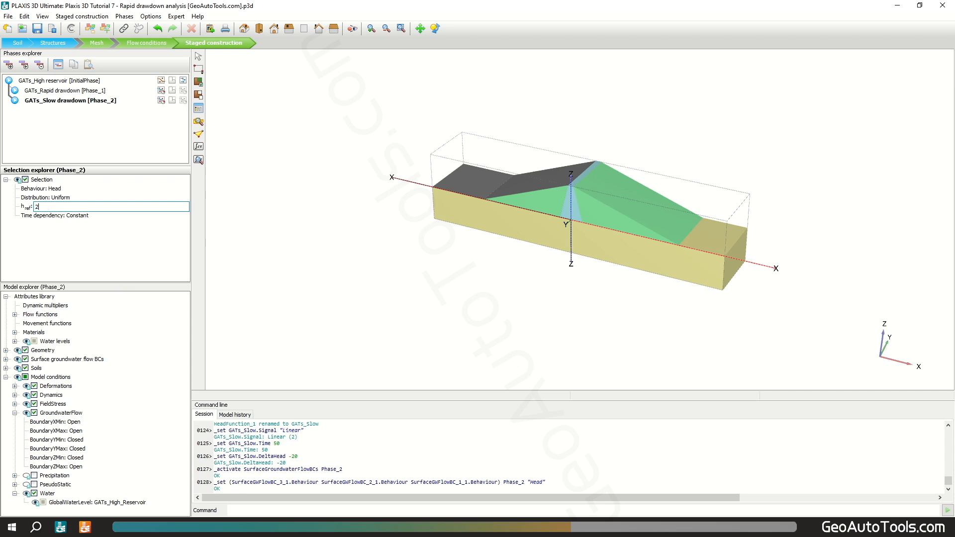
key(Return)
Make the slow drawdown phase's surface groundwater flow BCs time dependent and assign them the GATs_Slow head function
click(104, 216)
click(105, 216)
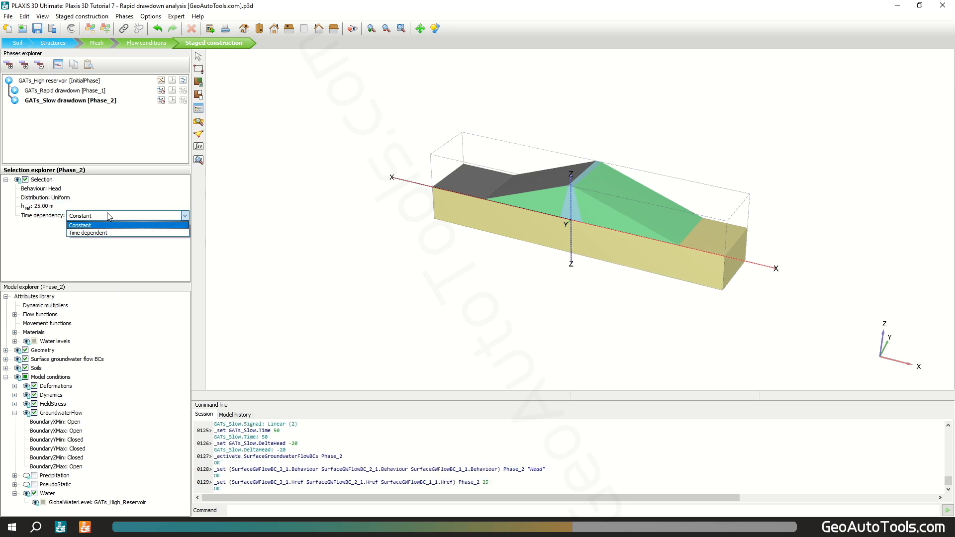
click(110, 232)
click(93, 225)
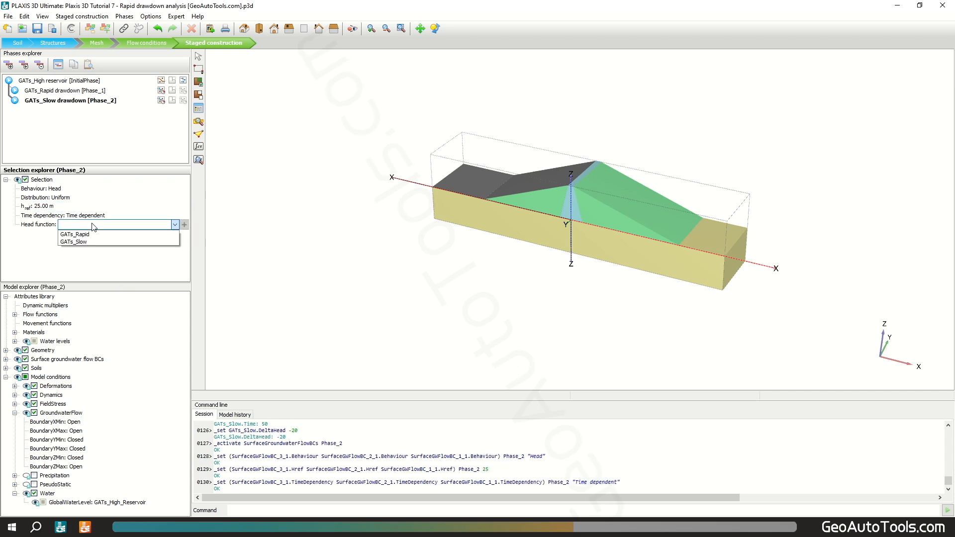
click(98, 243)
Set the global water level of the slow drawdown phase to BoreholeWaterLevel_1
click(124, 502)
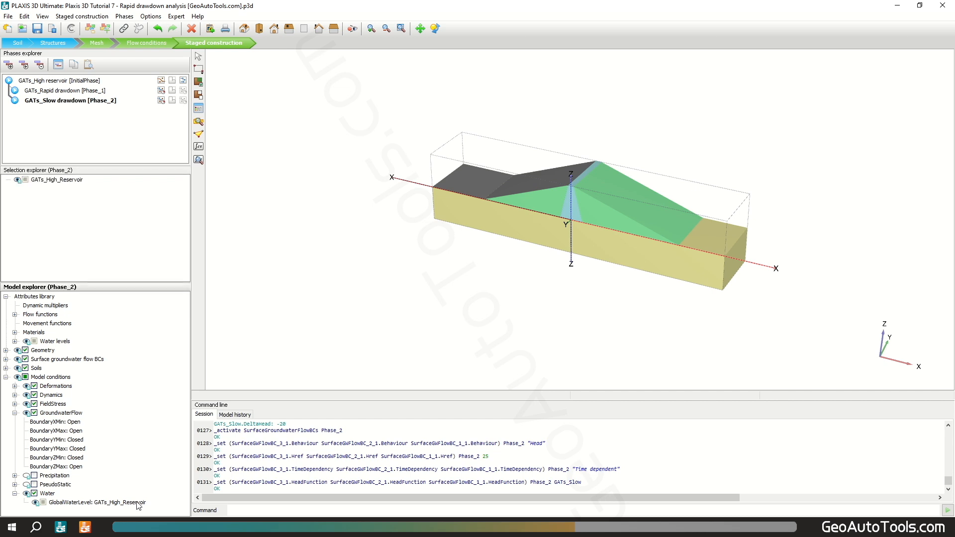
click(143, 503)
click(144, 514)
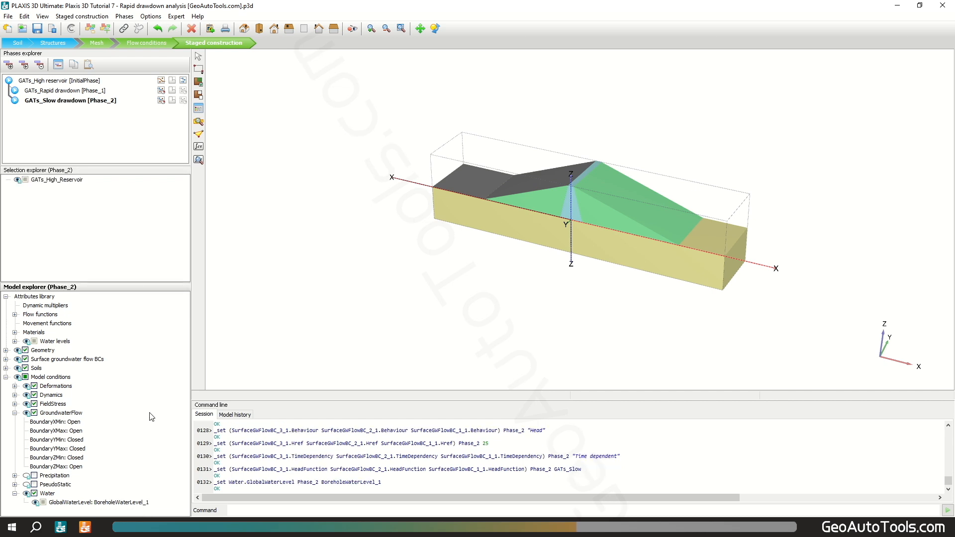
Add a phase starting from GATs_High reservoir, name it GATs_Low level, and set it to ignore undrained behaviour (A,B)
click(48, 83)
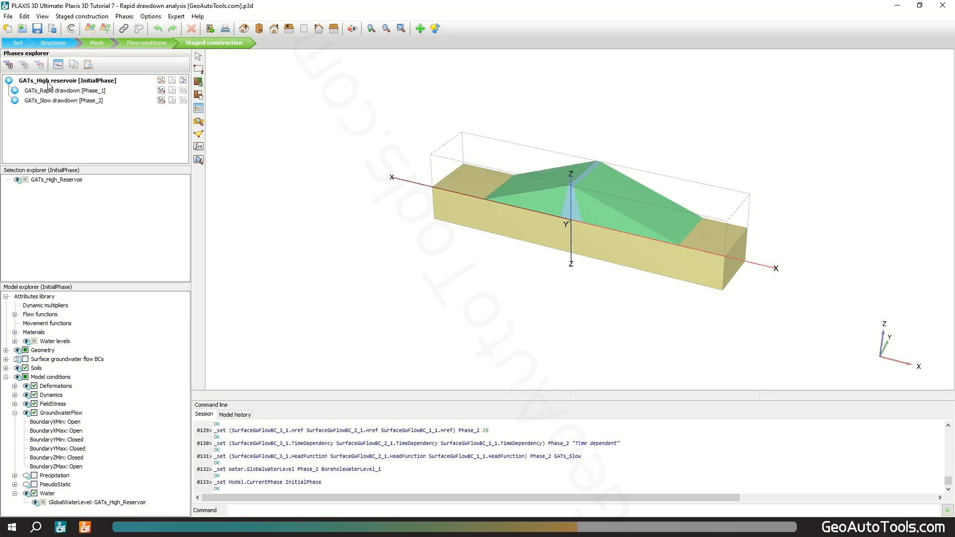
click(9, 64)
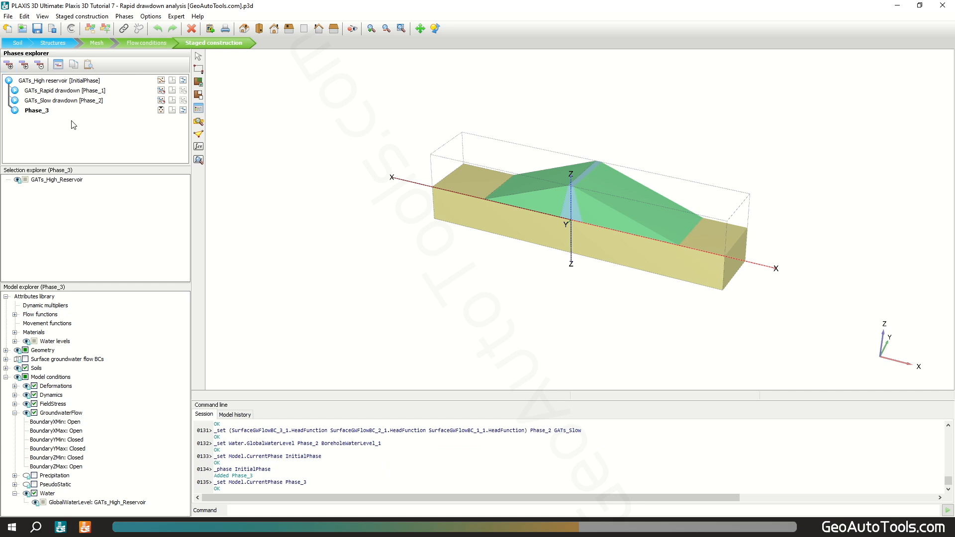
double_click(40, 113)
click(355, 159)
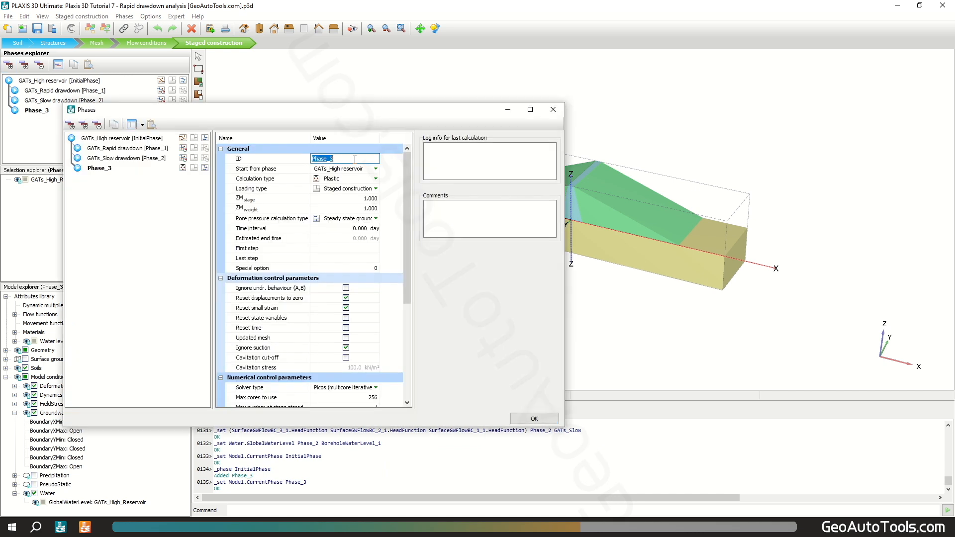
text(GATs_Low level)
key(Return)
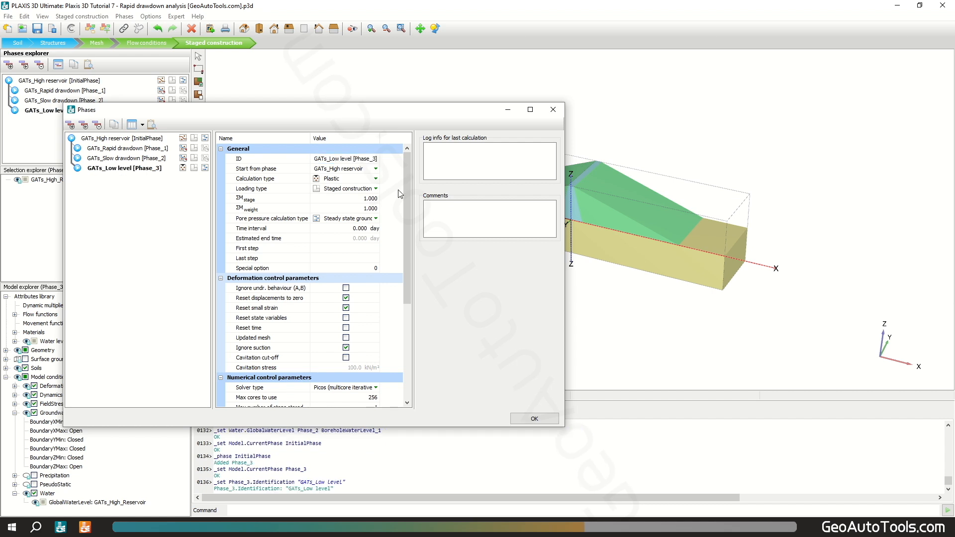
click(346, 288)
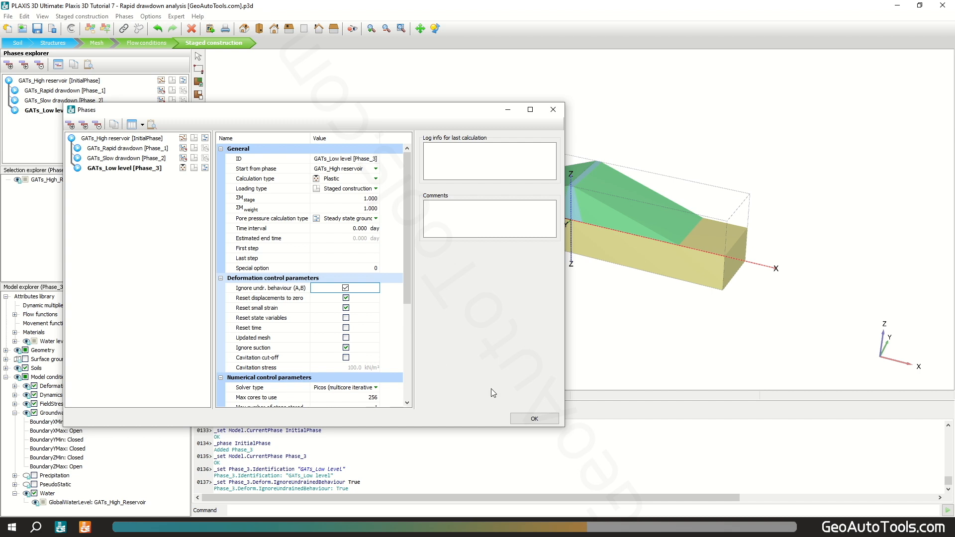
click(532, 419)
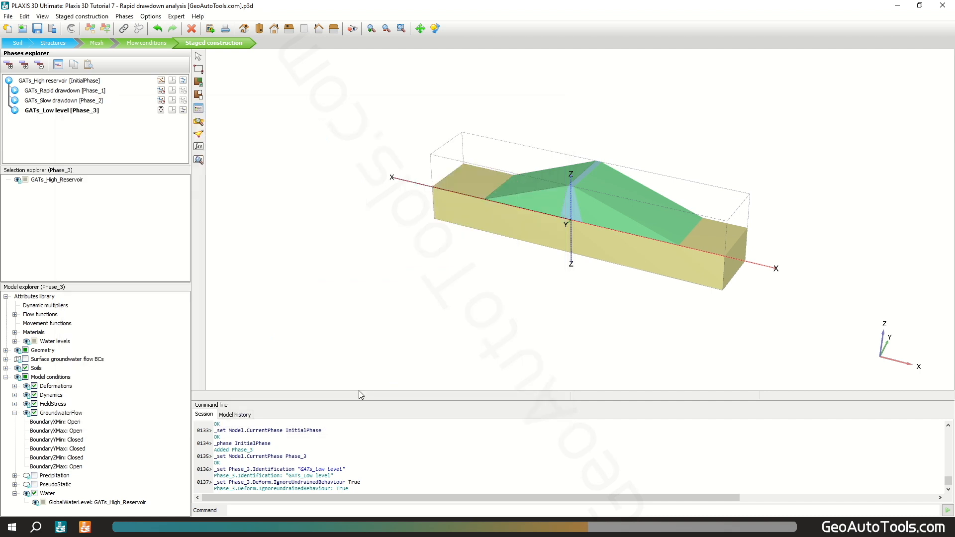
Set the global water level of the low level phase to GATs_Low_Reservoir
click(153, 503)
click(154, 503)
click(151, 531)
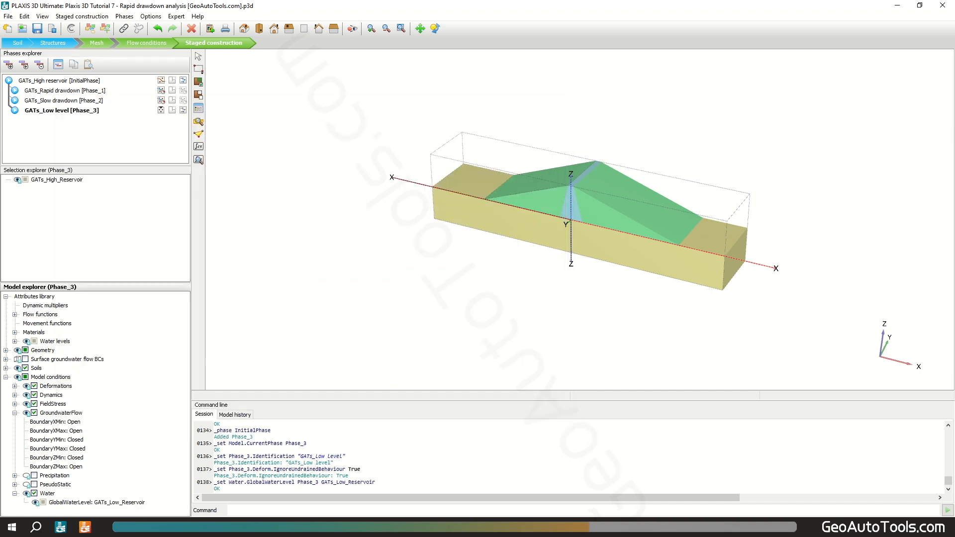
Add a phase starting from the rapid drawdown phase and name it GATs_Rapid drawdown - Safety
click(85, 93)
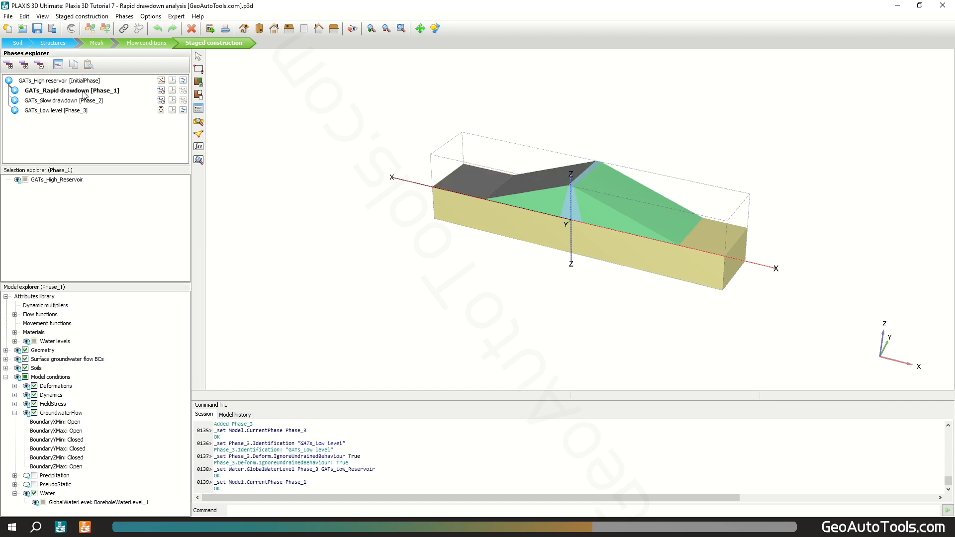
click(9, 65)
double_click(44, 101)
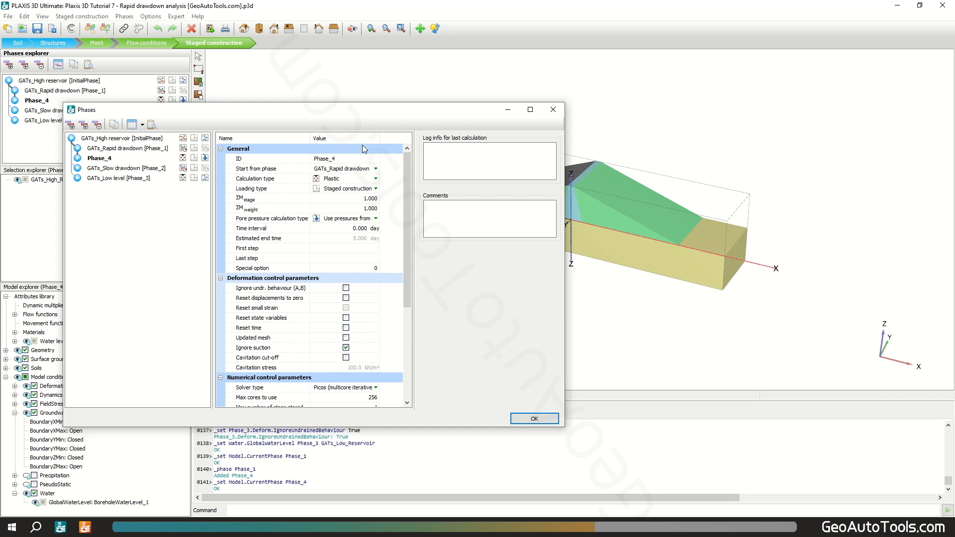
double_click(344, 158)
text(GATs_Ra)
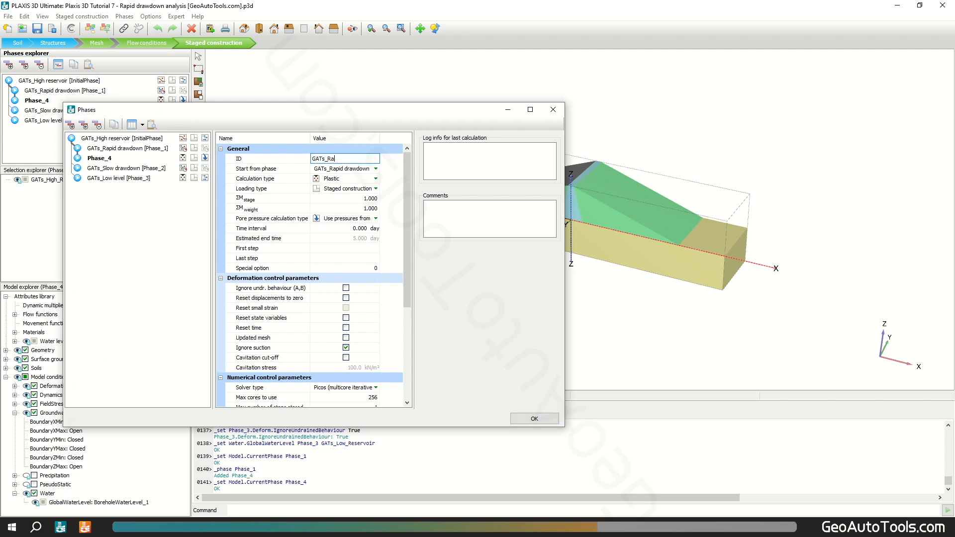
text(pid drawdown - Safety)
key(Return)
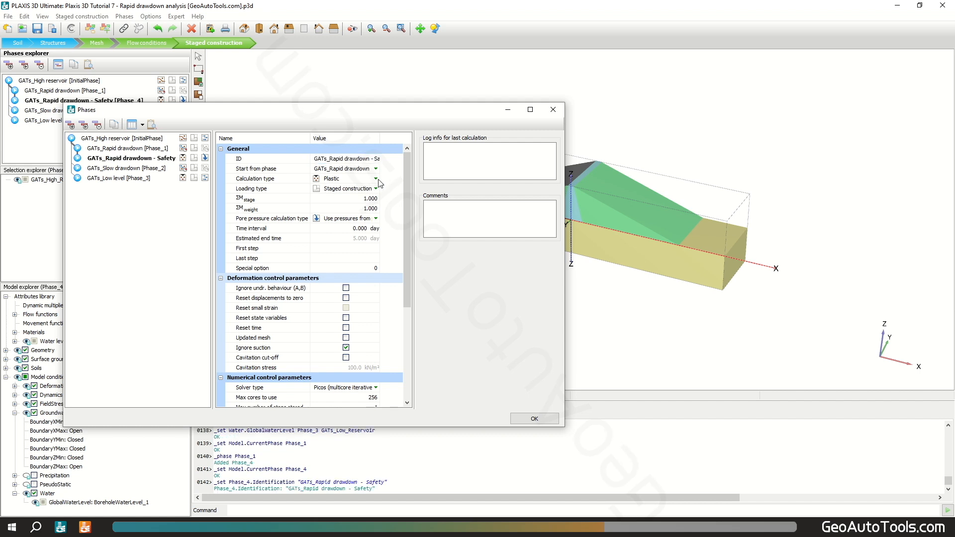
Set the rapid drawdown safety phase's calculation type to Safety and reset its displacements to zero
click(380, 180)
click(379, 182)
click(365, 202)
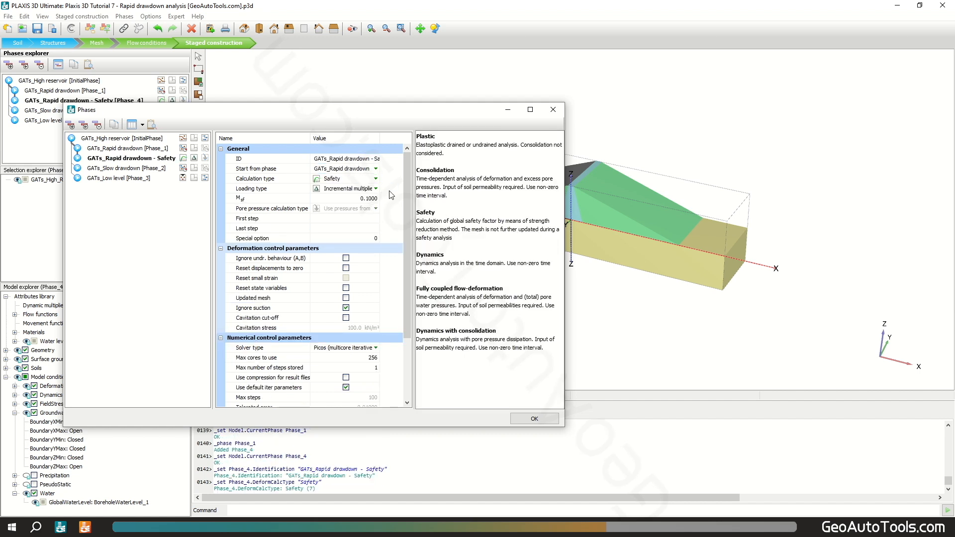
click(346, 268)
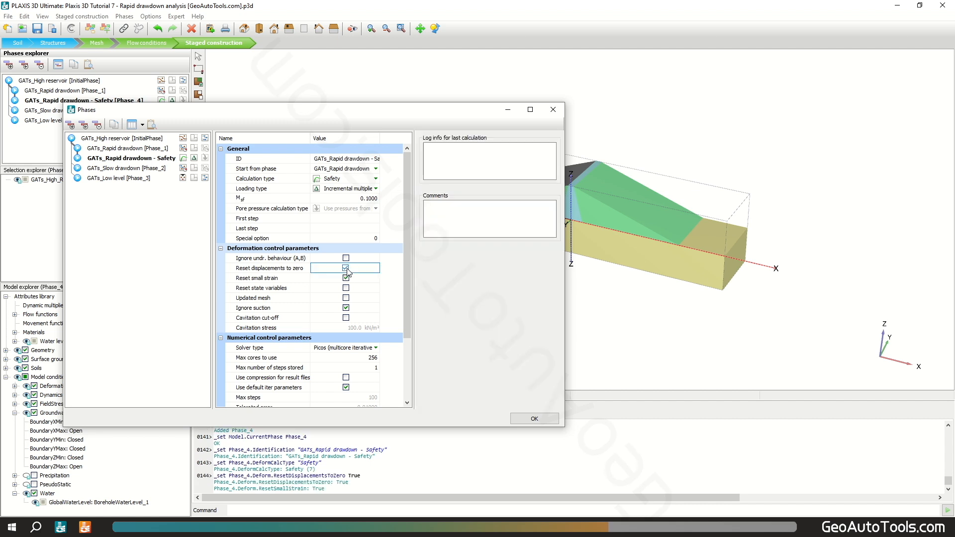
Disable the default iteration parameters of the rapid drawdown safety phase and limit its max steps to 50
click(346, 388)
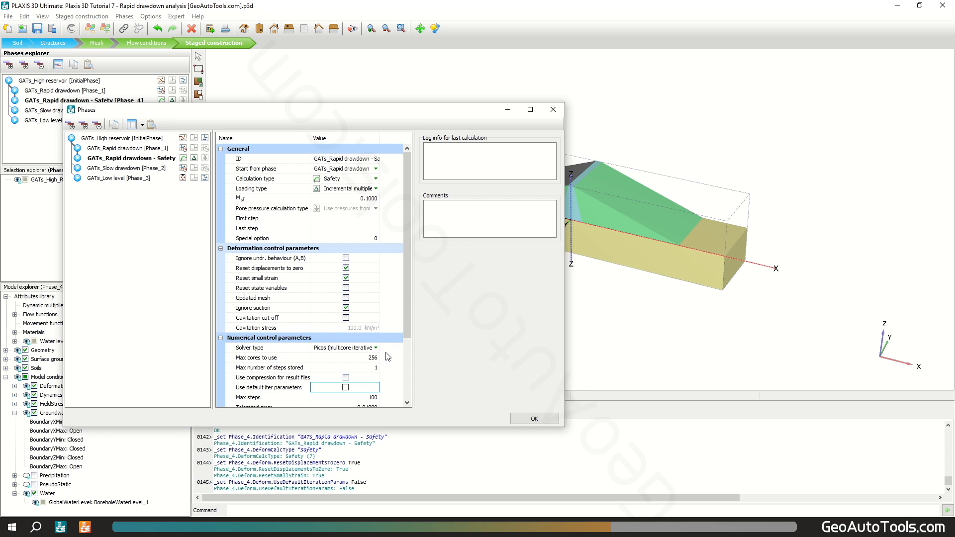
scroll(390, 356, down, 2)
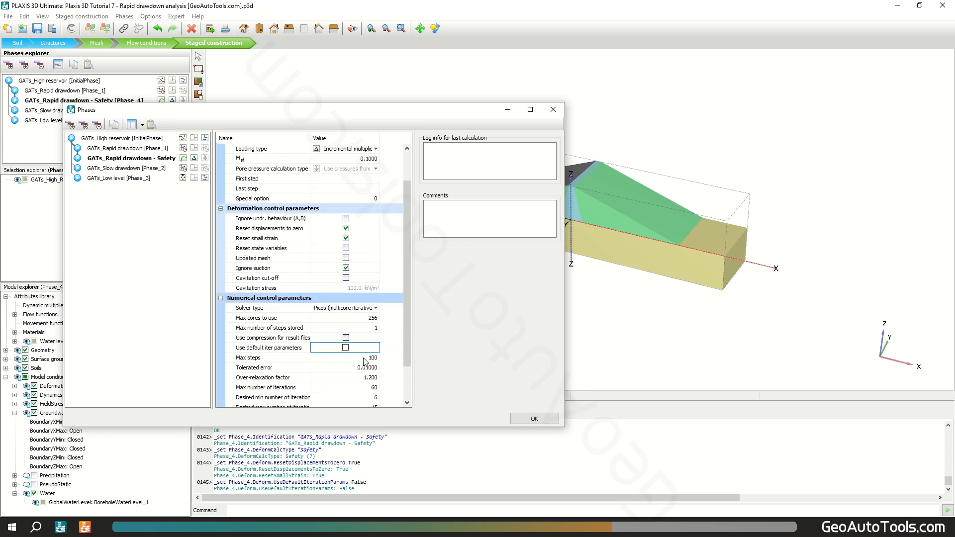
click(366, 358)
text(50)
click(391, 349)
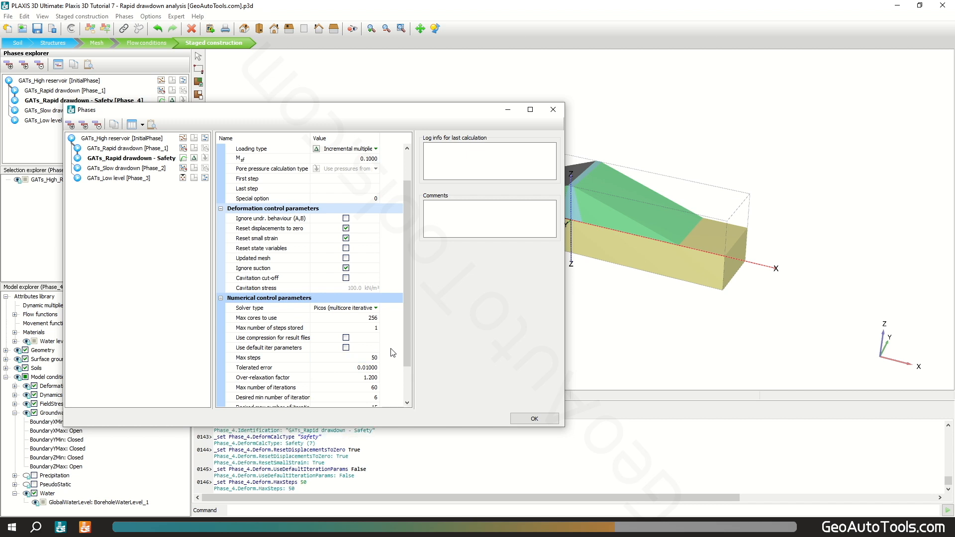
click(534, 419)
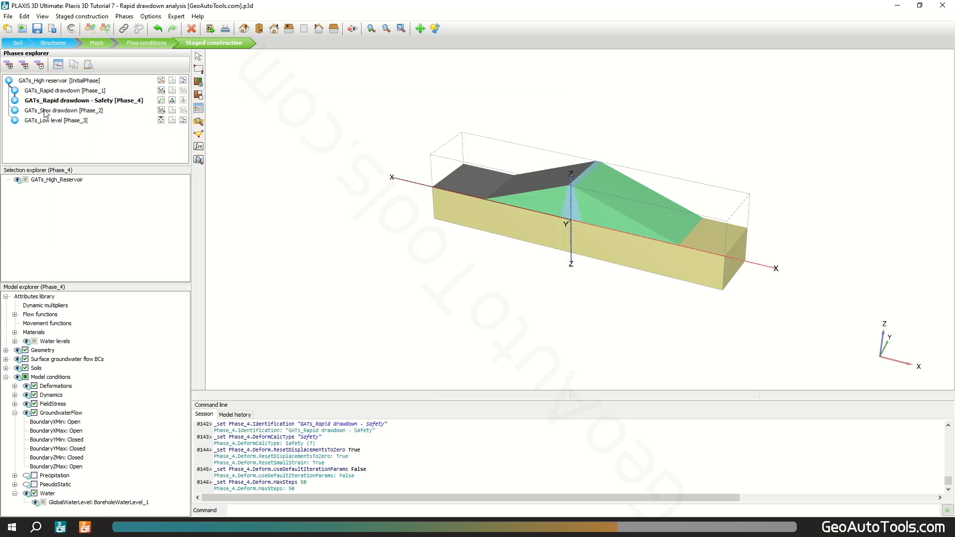
Add a phase starting from the slow drawdown phase and name it GATs_Slow drawdown - Safety
click(46, 111)
click(9, 65)
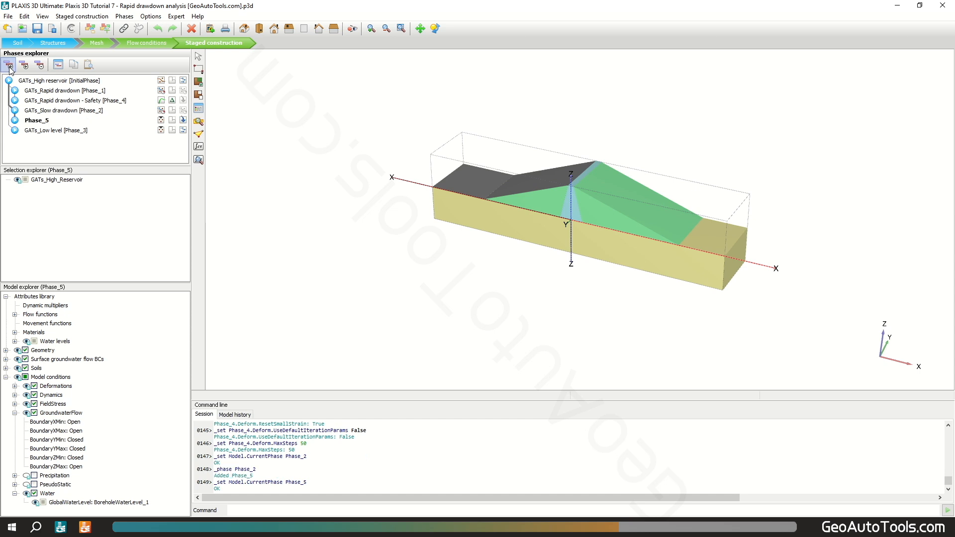
double_click(40, 122)
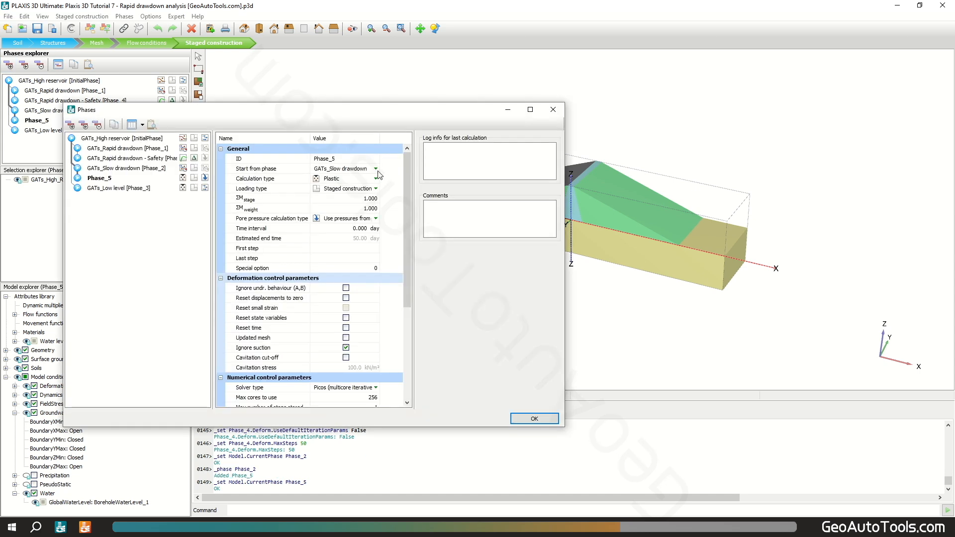
text(GATs)
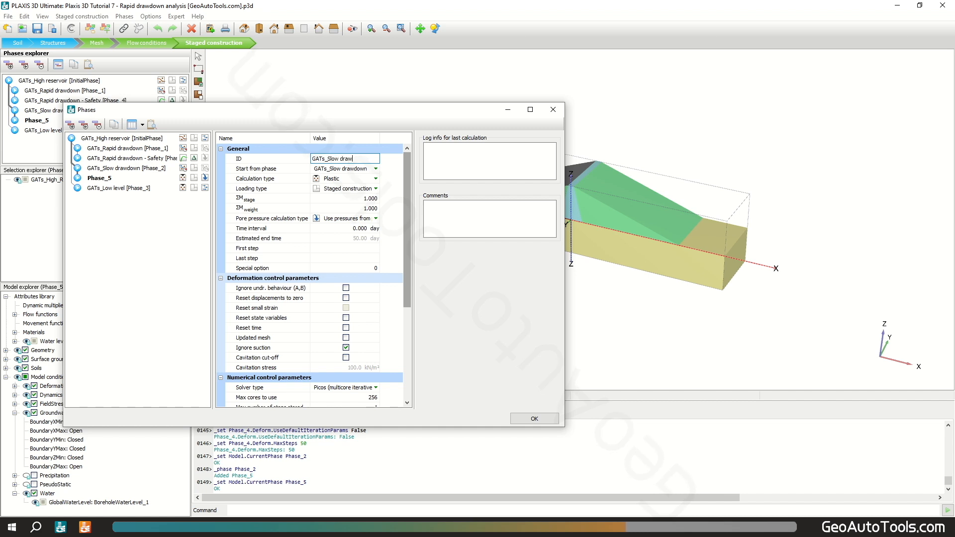
text(_Slow drawdown - Safety)
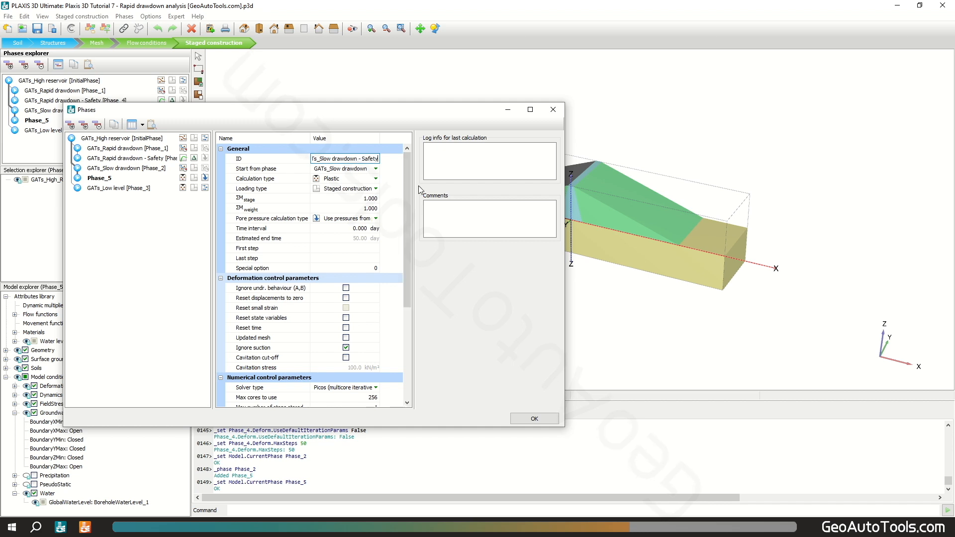
key(Return)
Set the slow drawdown safety phase's calculation type to Safety and reset its displacements to zero
click(376, 179)
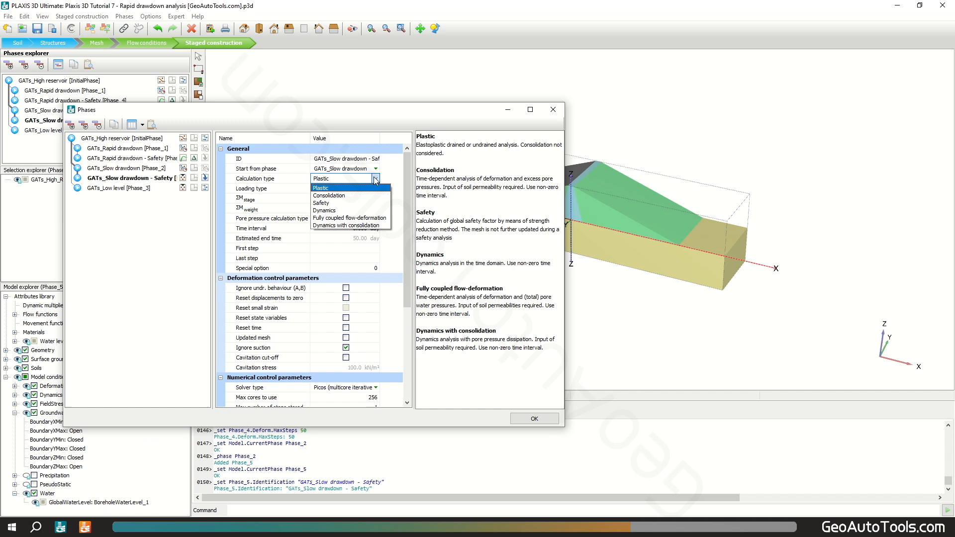
click(371, 203)
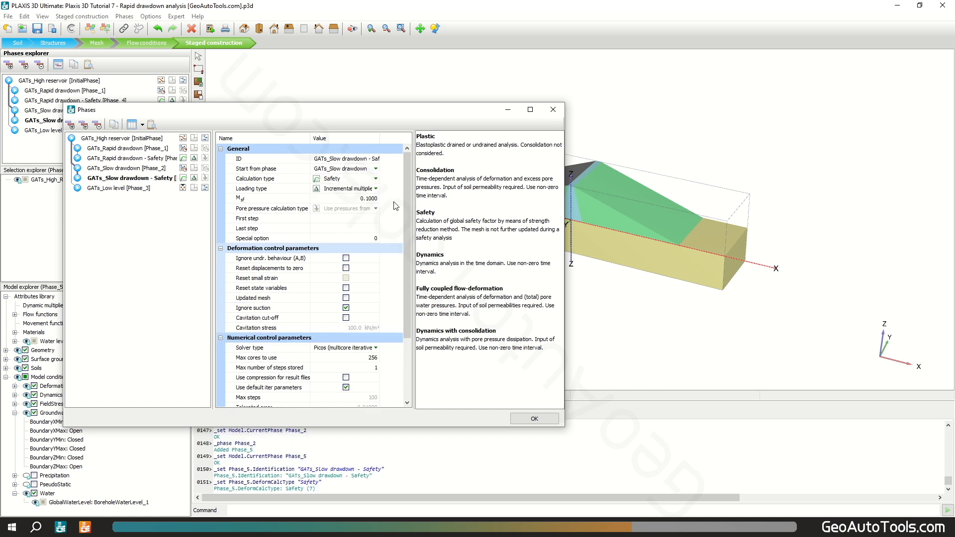
click(346, 268)
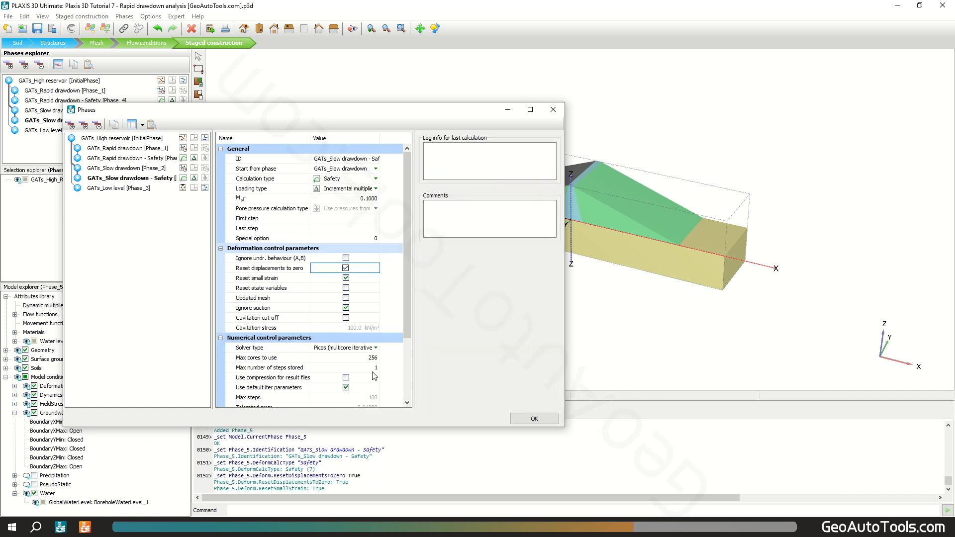
Disable the default iteration parameters of the slow drawdown safety phase and limit its max steps to 50
click(345, 387)
click(370, 398)
text(5)
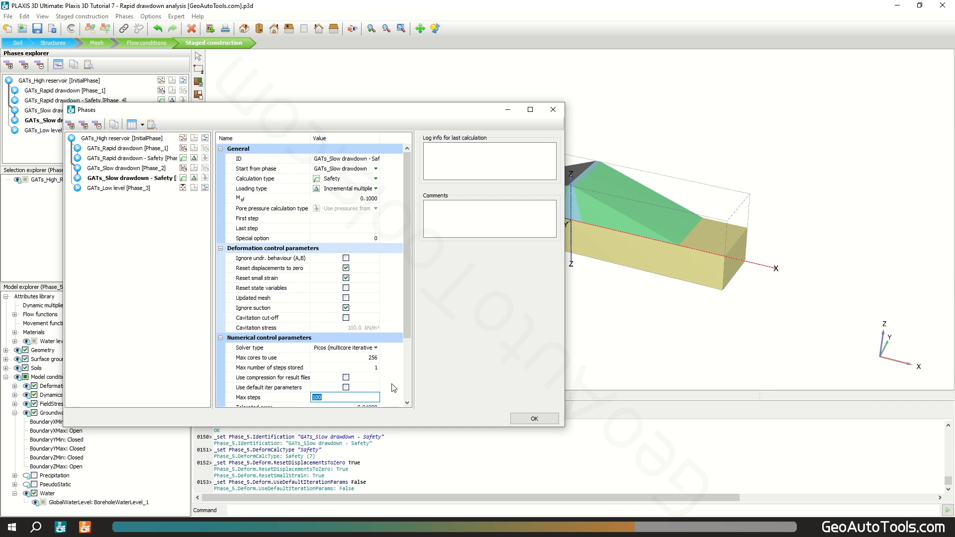
text(0)
key(Return)
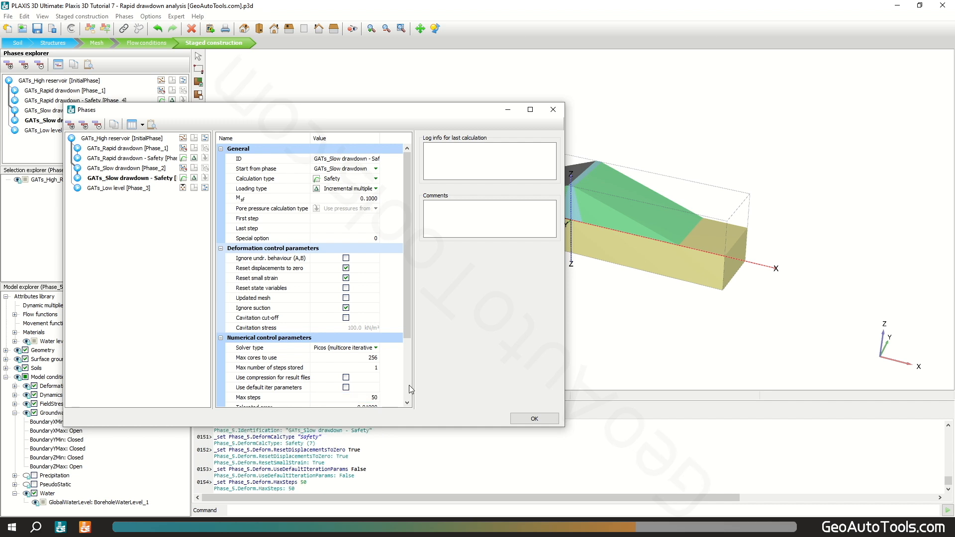
click(534, 419)
Add a phase starting from the low level phase and name it GATs_Low level - Safety
click(44, 132)
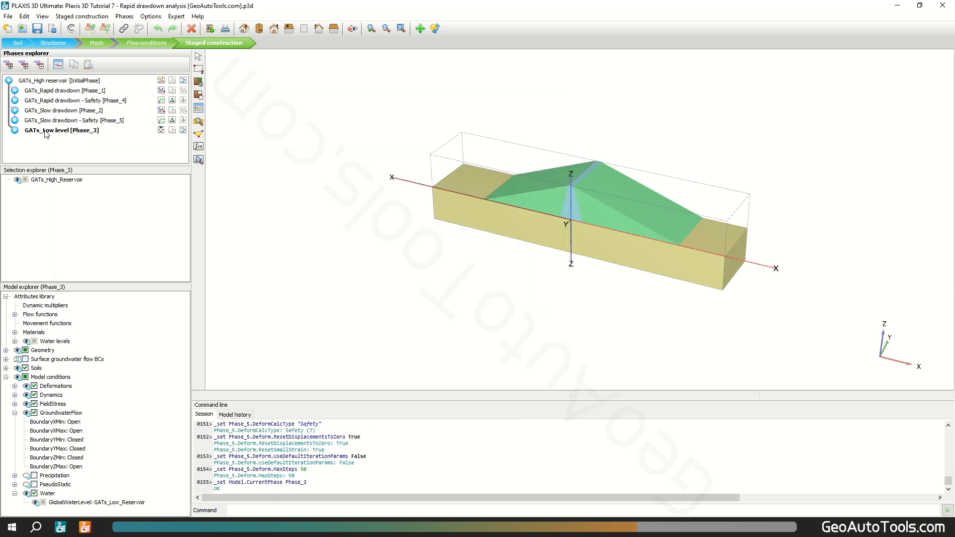
click(9, 65)
double_click(37, 140)
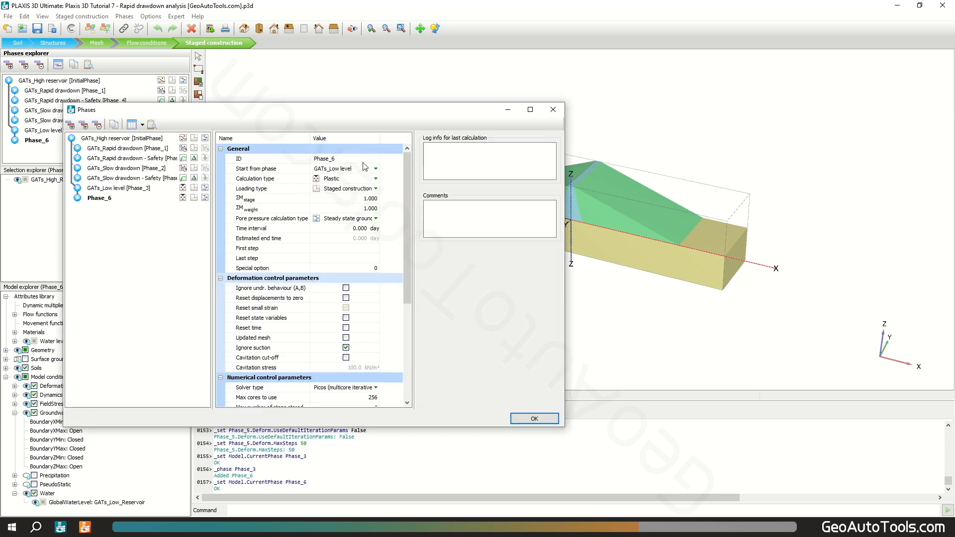
text(GATs_)
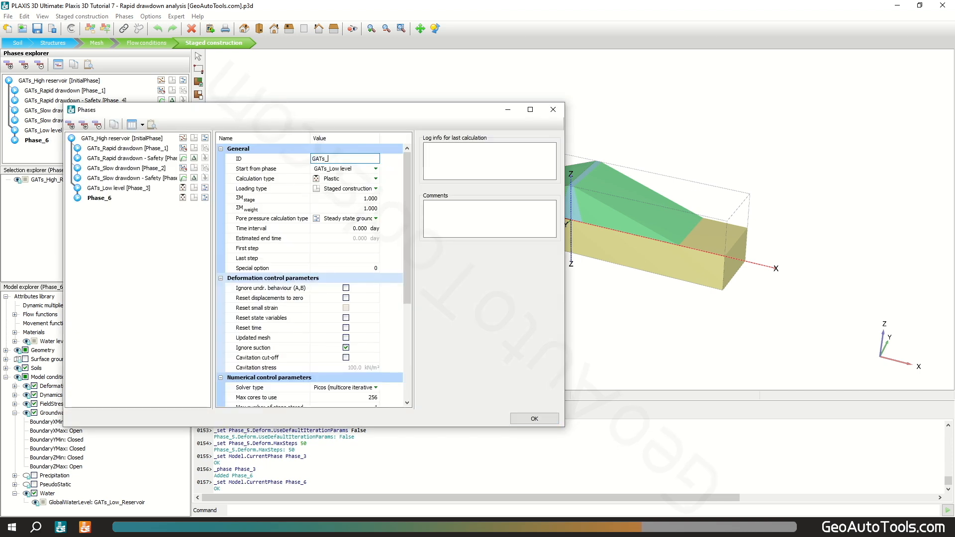
text(Low level - Safety)
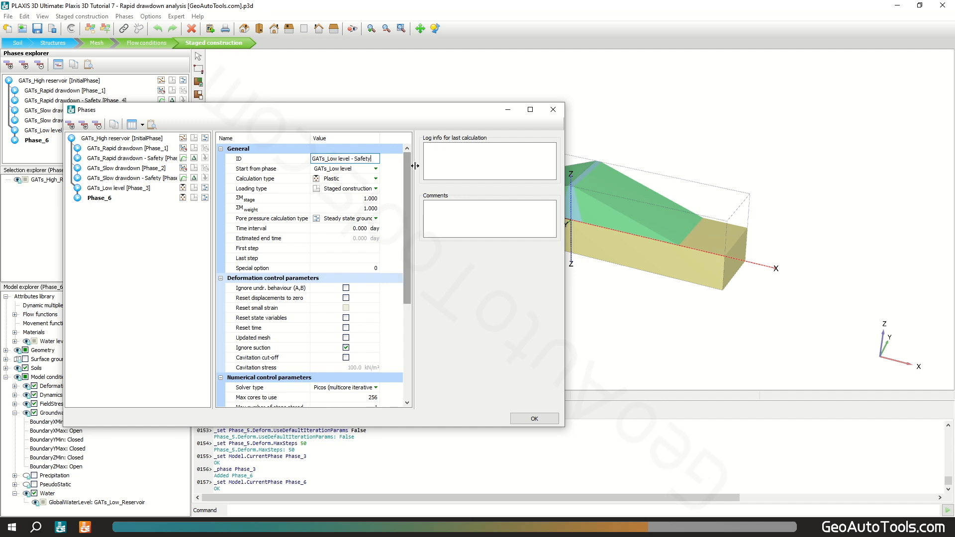
Set the low level safety phase's calculation type to Safety and reset its displacements to zero
click(375, 179)
click(375, 180)
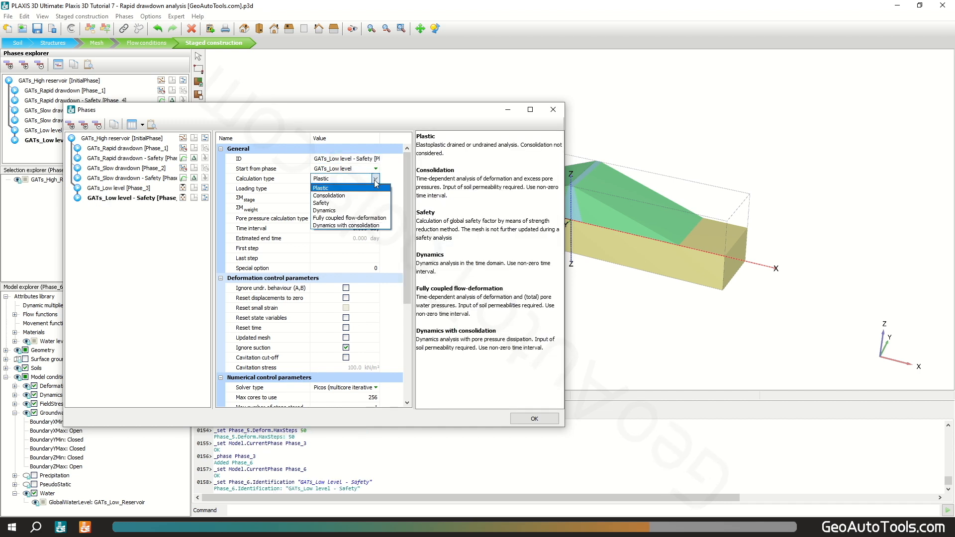
click(368, 201)
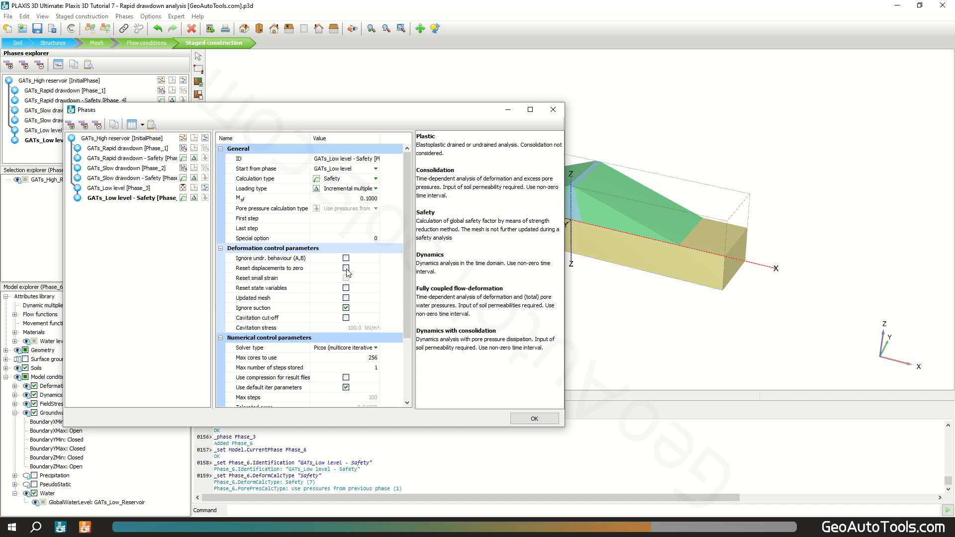
click(346, 268)
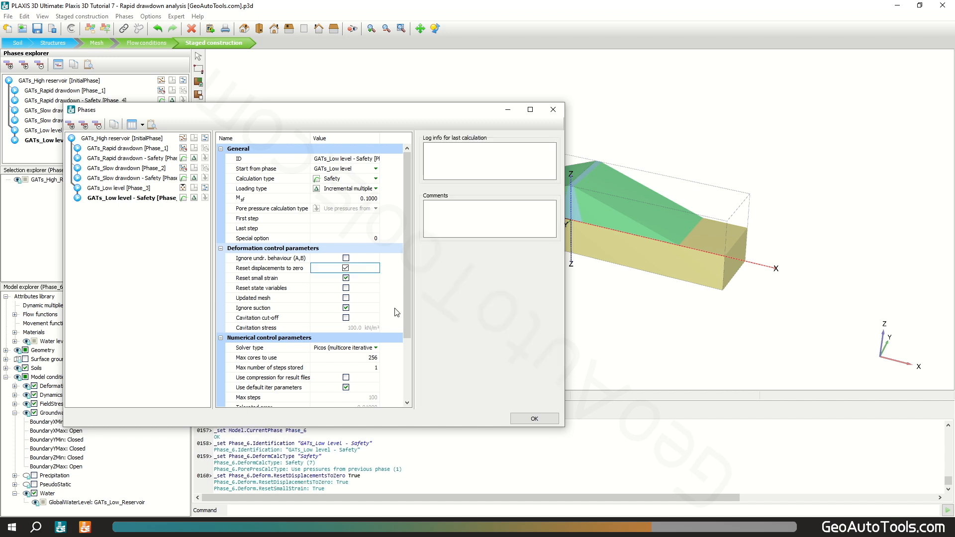
Disable the default iteration parameters of the low level safety phase and limit its max steps to 50
click(346, 388)
click(348, 397)
text(50)
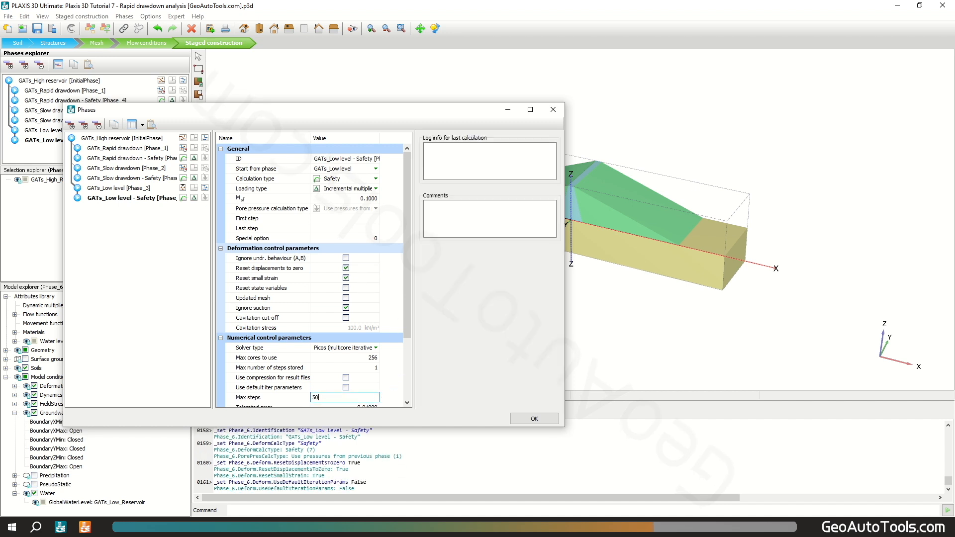
key(Return)
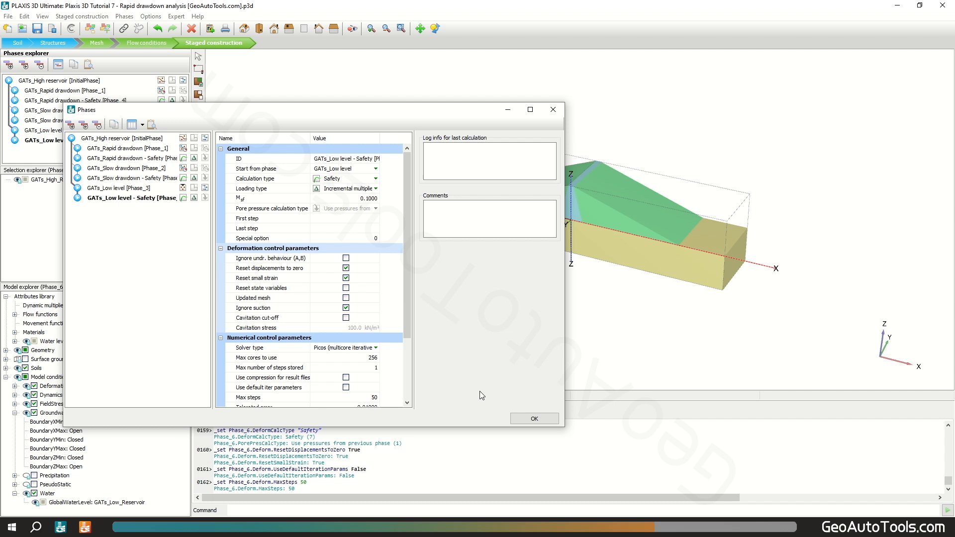
Add a phase starting from the high reservoir phase and name it GATs_High reservoir - Safety
click(531, 419)
click(47, 83)
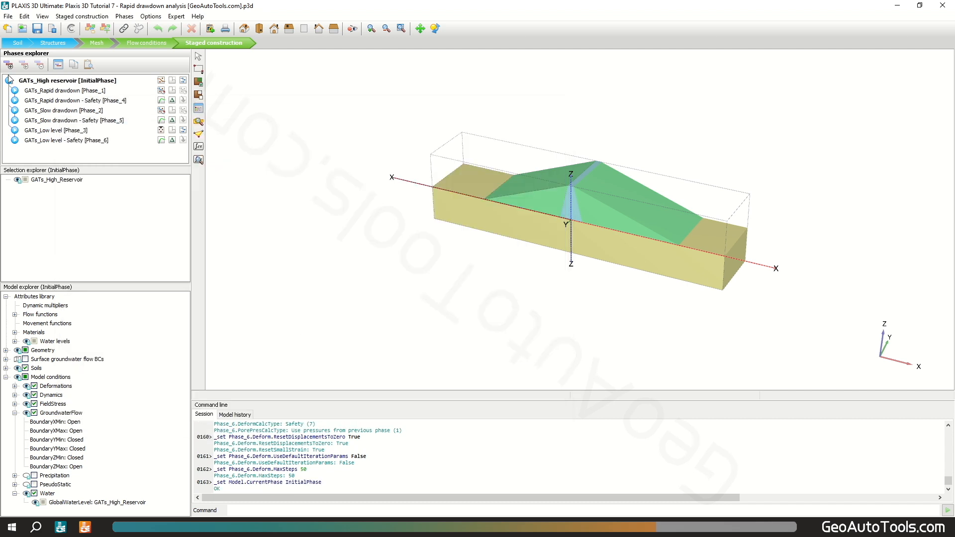
click(8, 65)
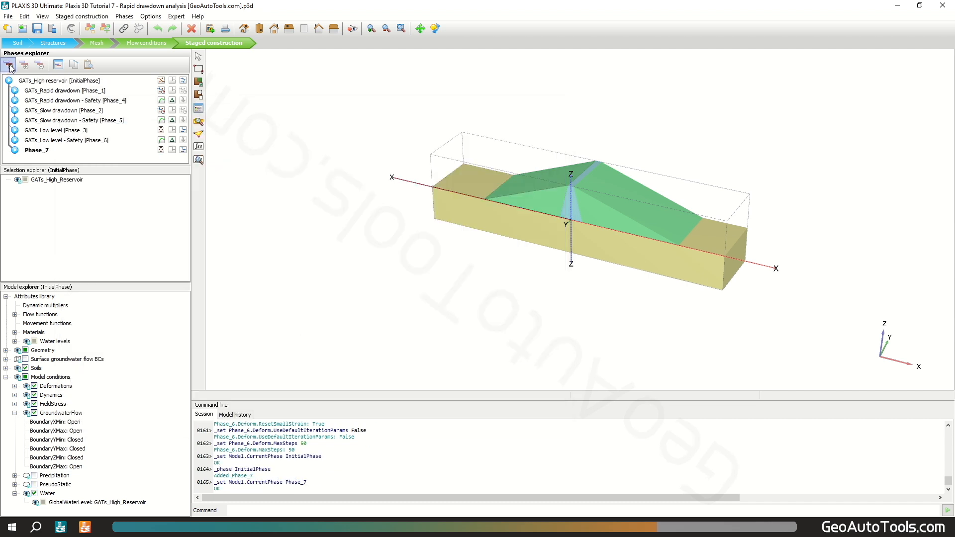
double_click(32, 151)
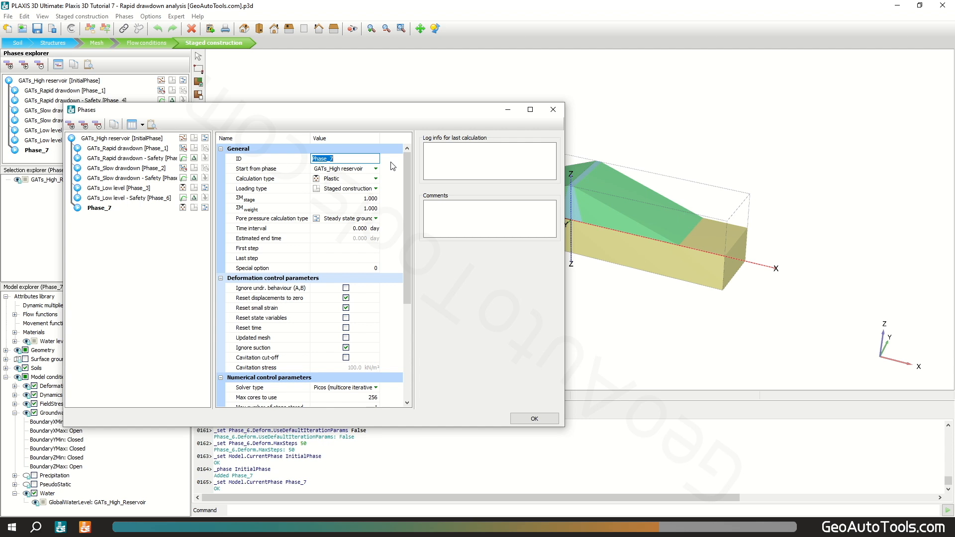
text(GA)
text(ty)
Set the high reservoir safety phase's calculation type to Safety and disable its default iteration parameters, limiting max steps to 50
click(374, 180)
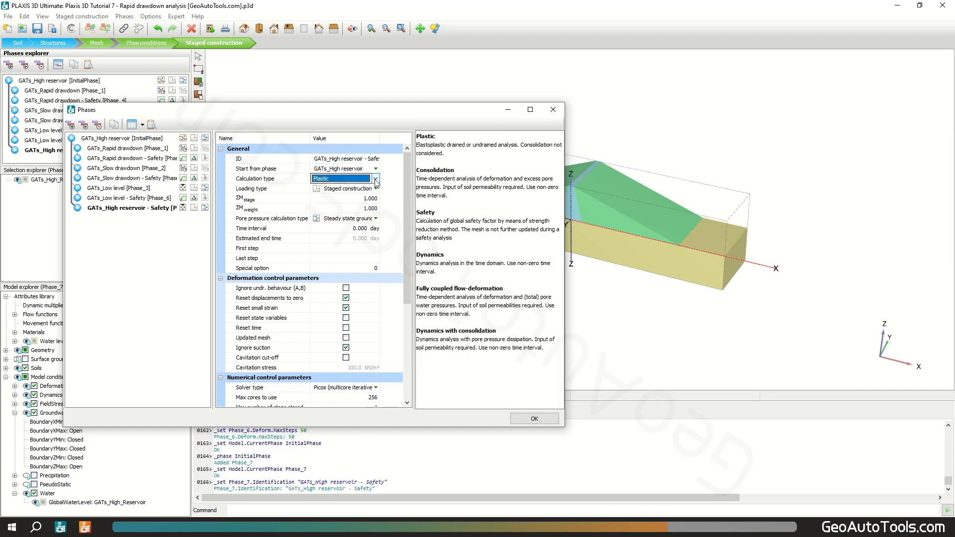
click(375, 179)
click(370, 198)
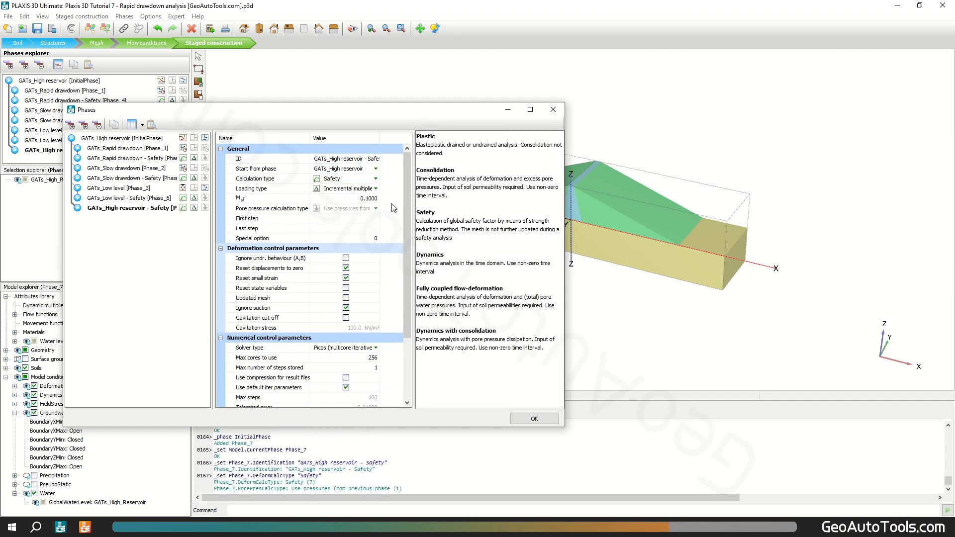
click(346, 387)
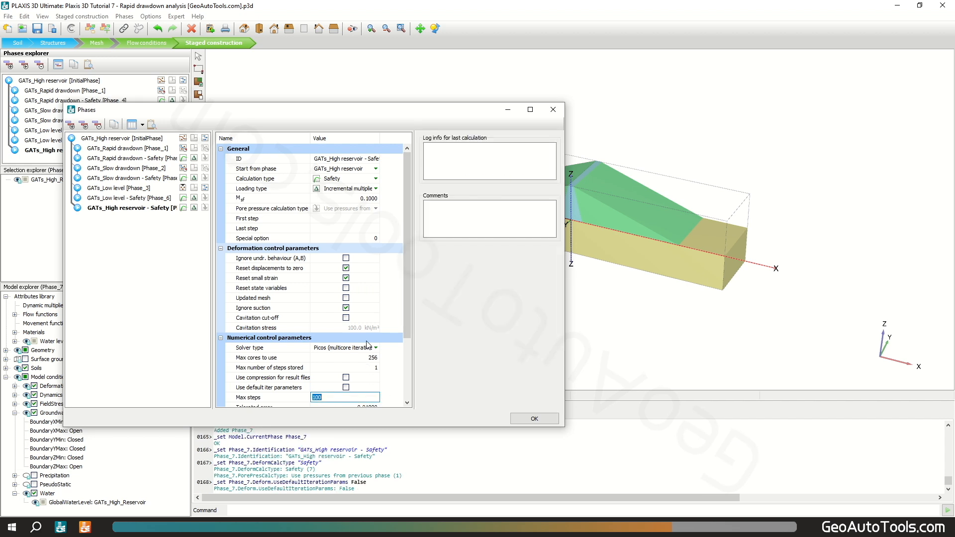
text(50)
key(Return)
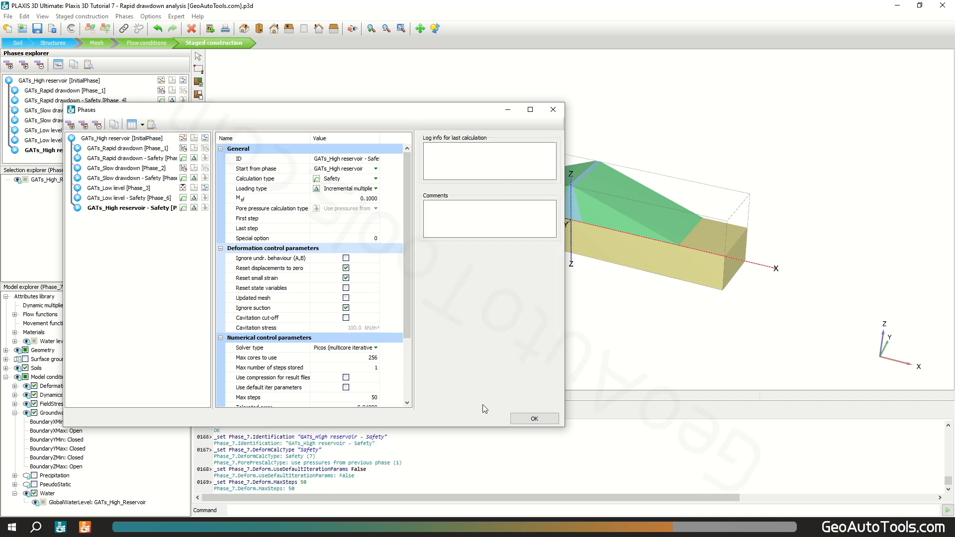
click(534, 419)
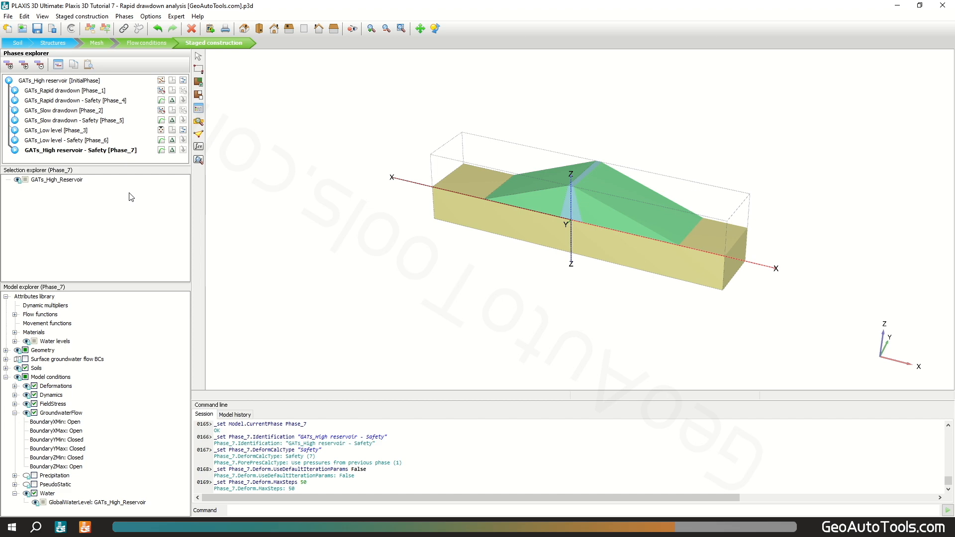
Pre-select the node closest to X -2.5, Y 25, Z 30 m as a curve point and update the project
click(200, 134)
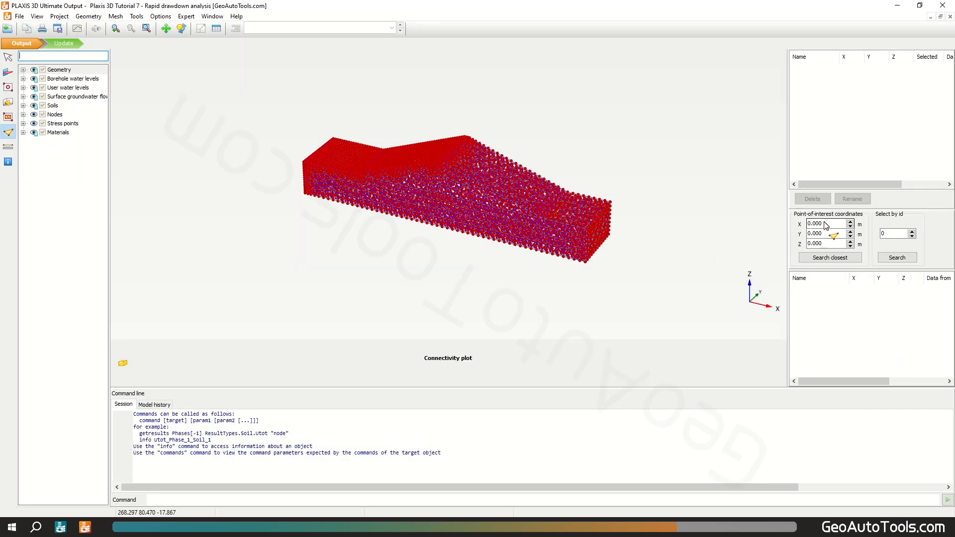
click(825, 226)
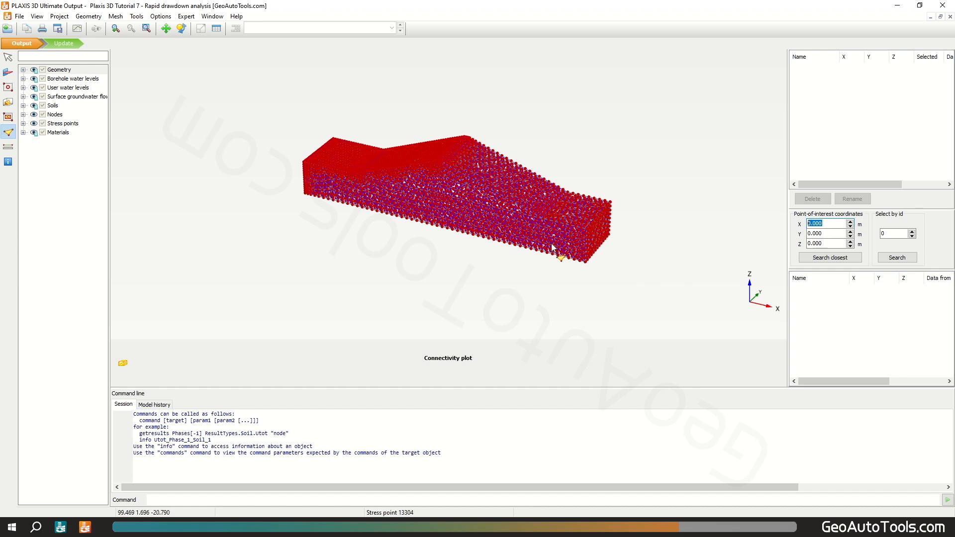
text(-2.5)
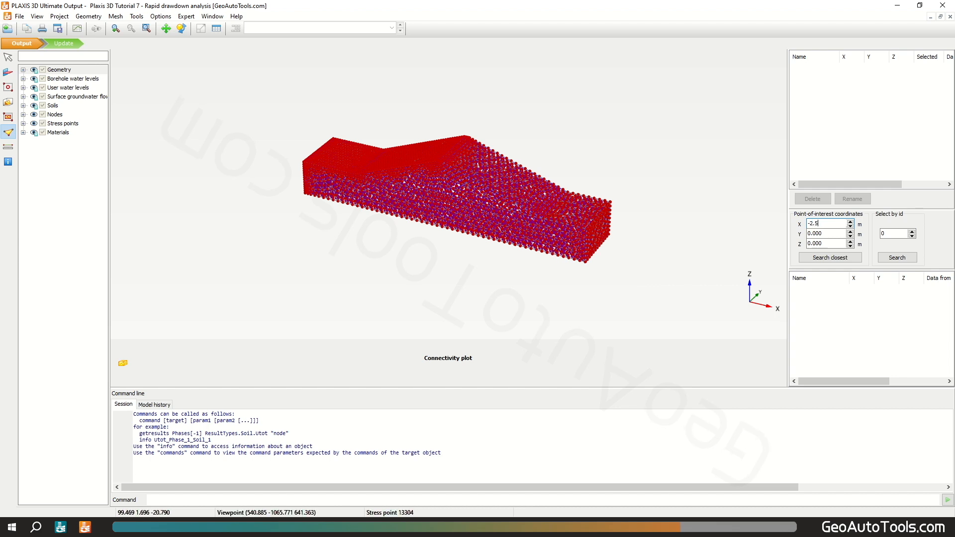
click(828, 234)
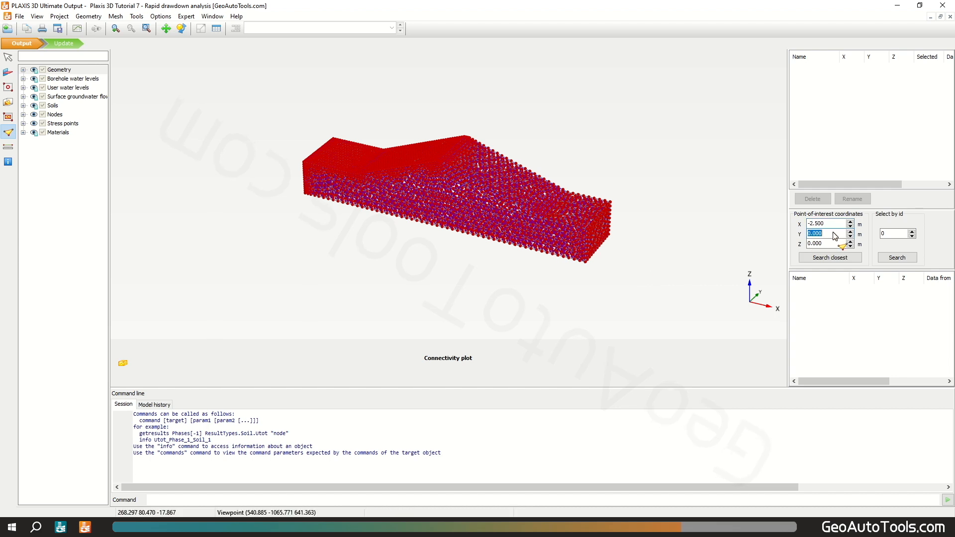
text(25)
key(Tab)
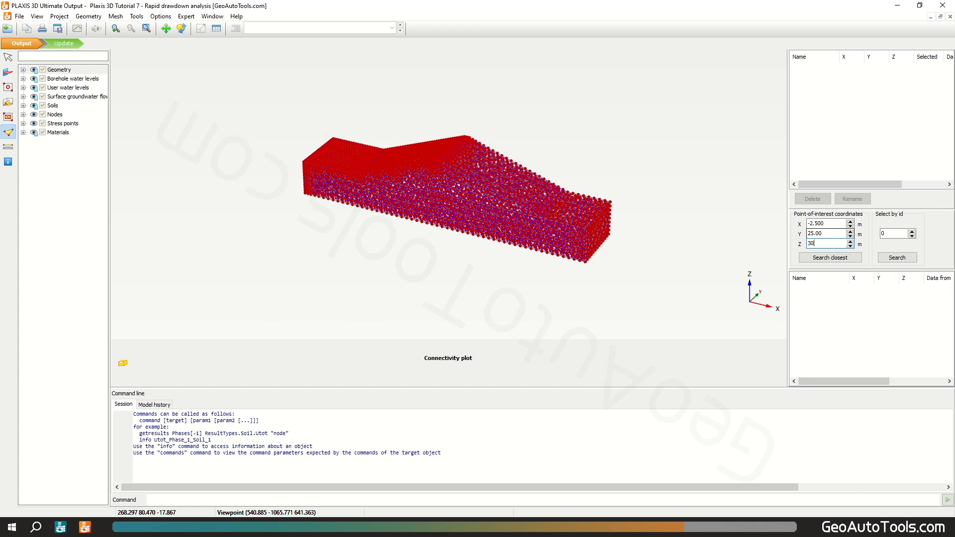
text(30)
click(842, 257)
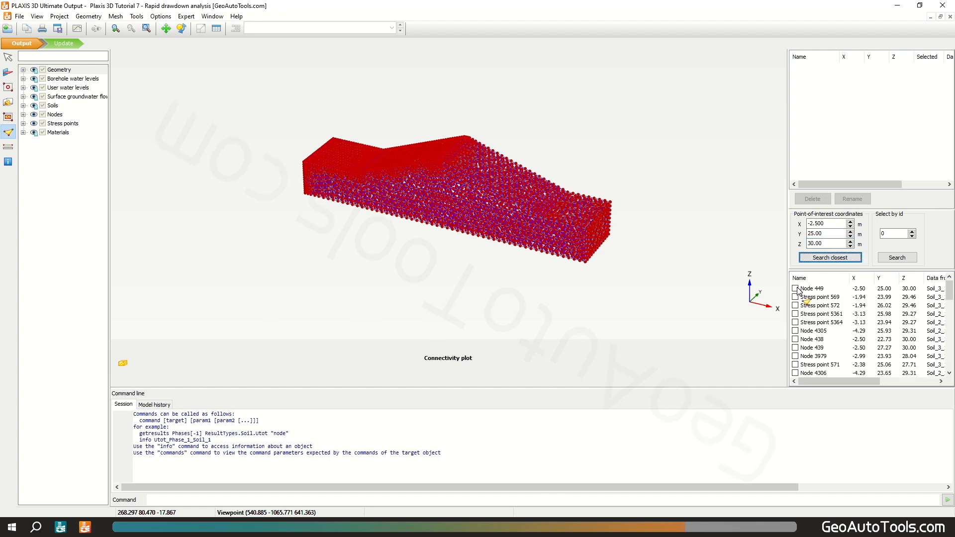
click(795, 288)
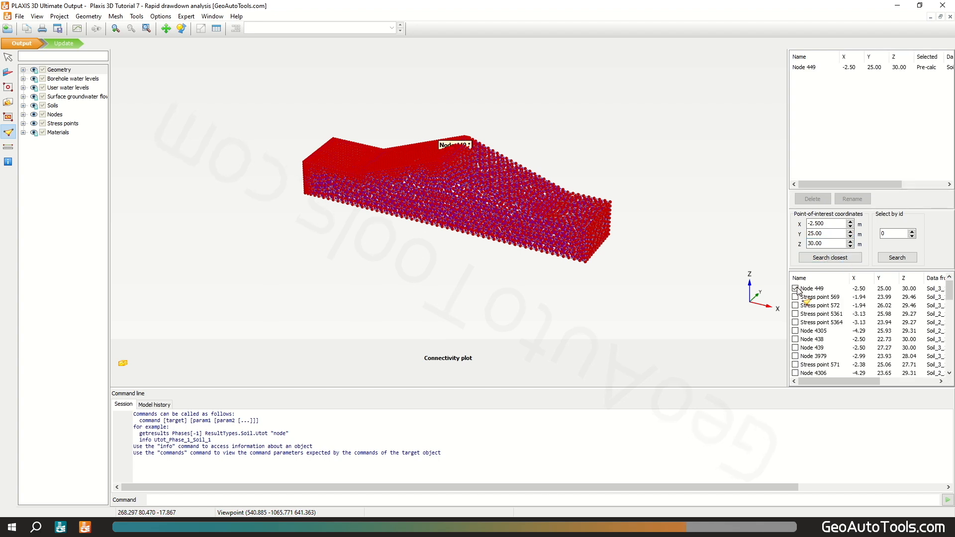
click(64, 44)
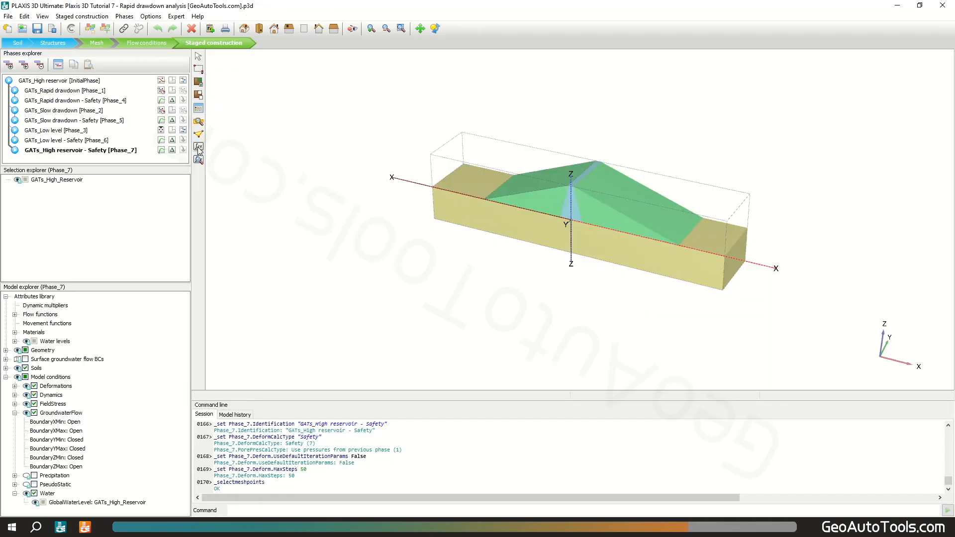
Calculate all phases, ignoring the suction feedback, and open the results of the high reservoir safety phase
click(199, 148)
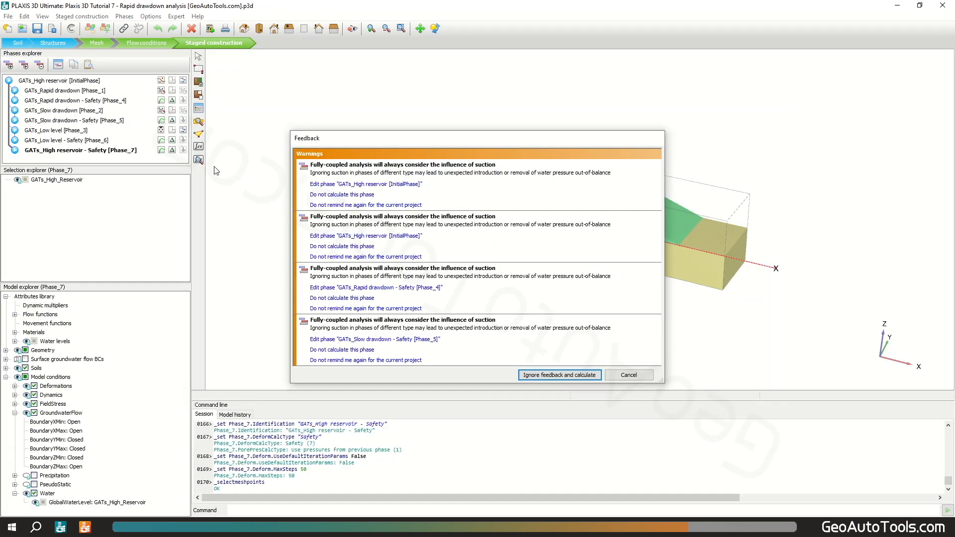
click(564, 380)
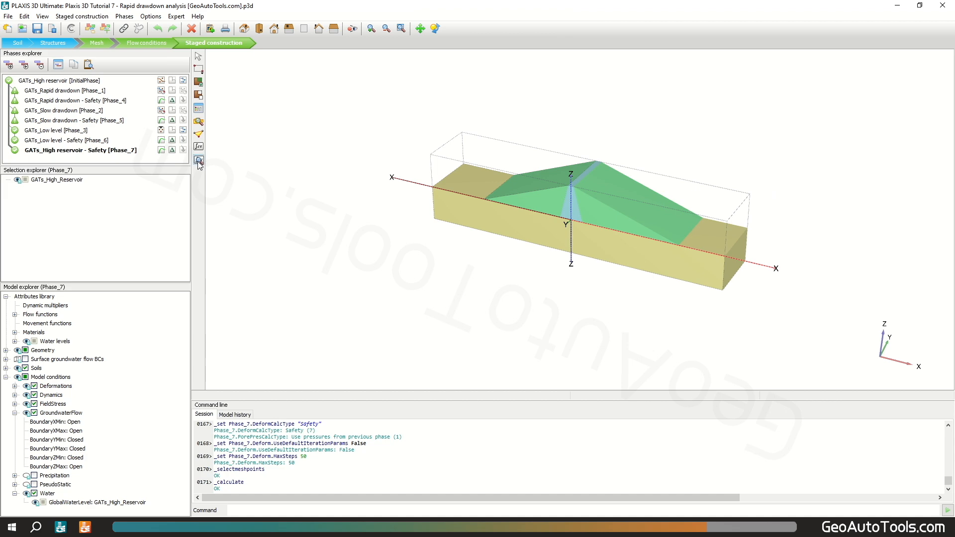
click(198, 162)
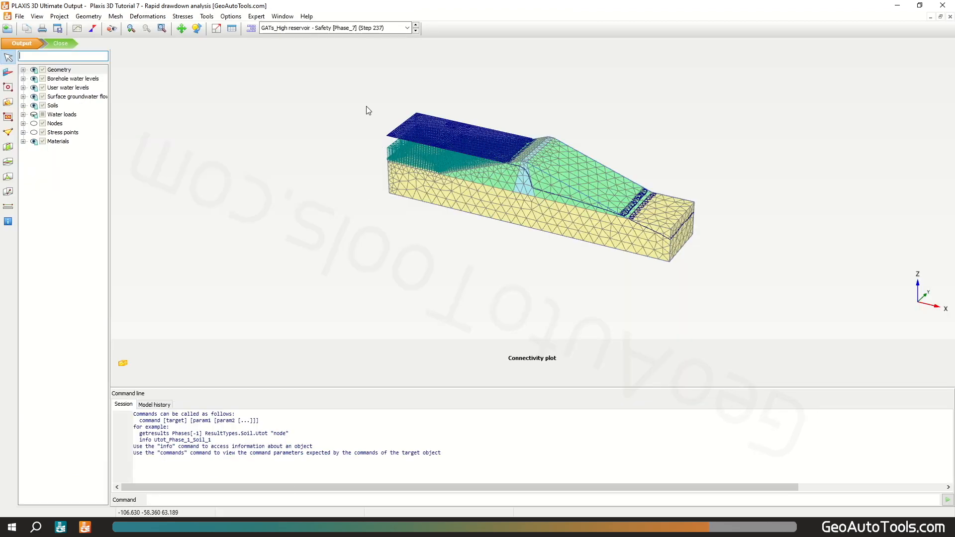
Display the pore water pressures p_water for the initial high reservoir phase
click(182, 17)
mouse_move(257, 100)
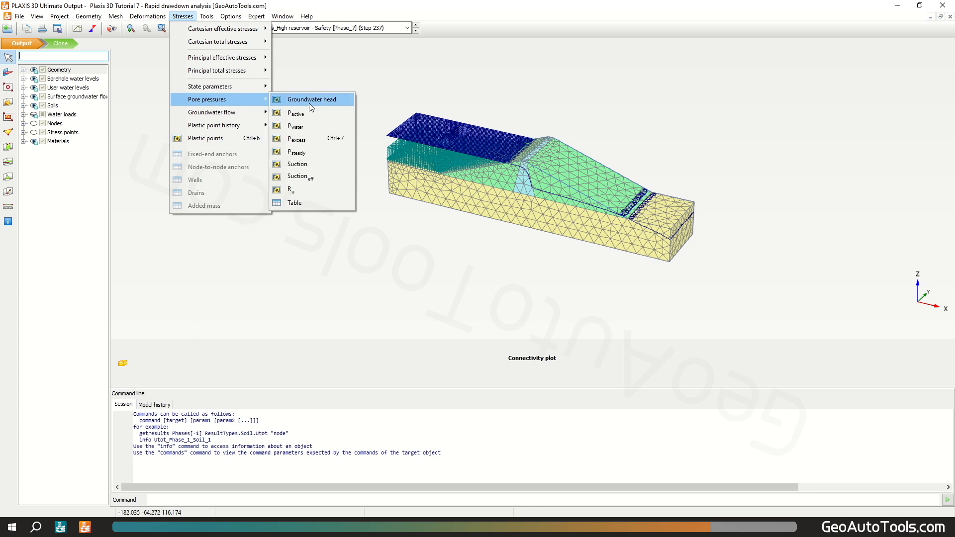
click(315, 124)
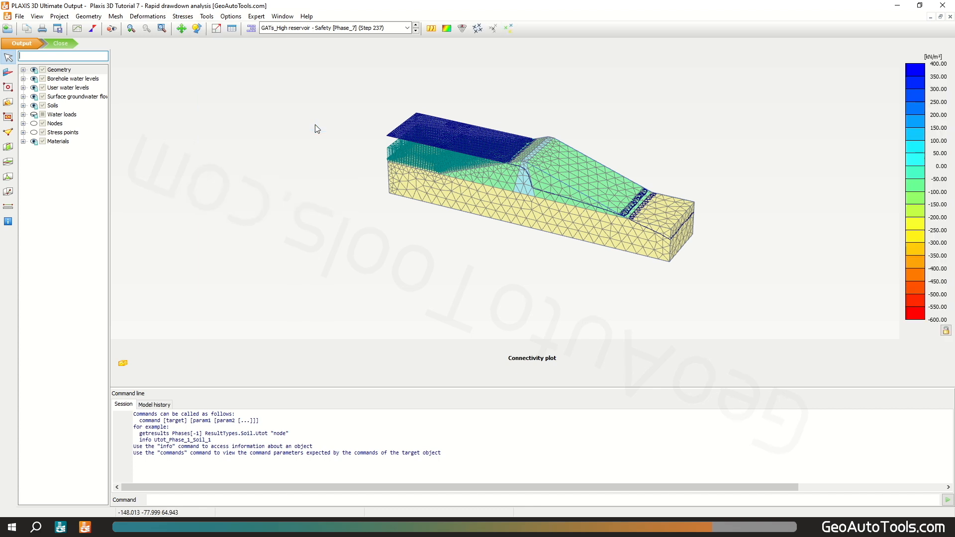
click(407, 29)
click(369, 46)
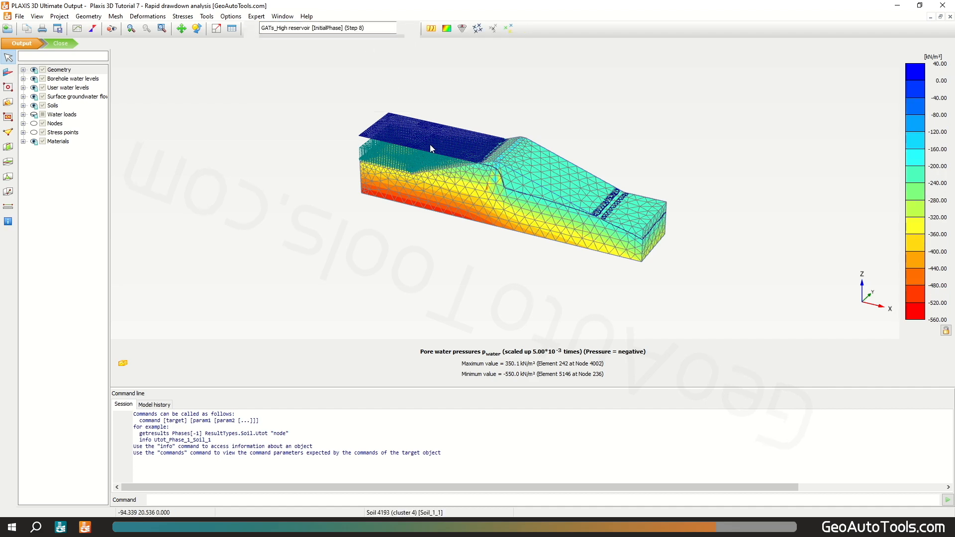
Create a vertical cross section through the model from (-130, 15) to (130, 15)
click(8, 150)
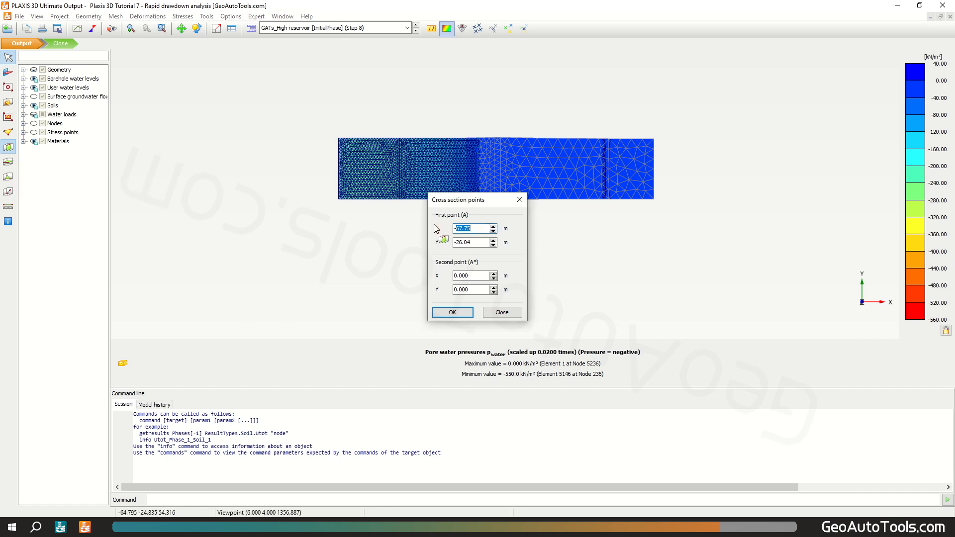
text(-130)
key(Tab)
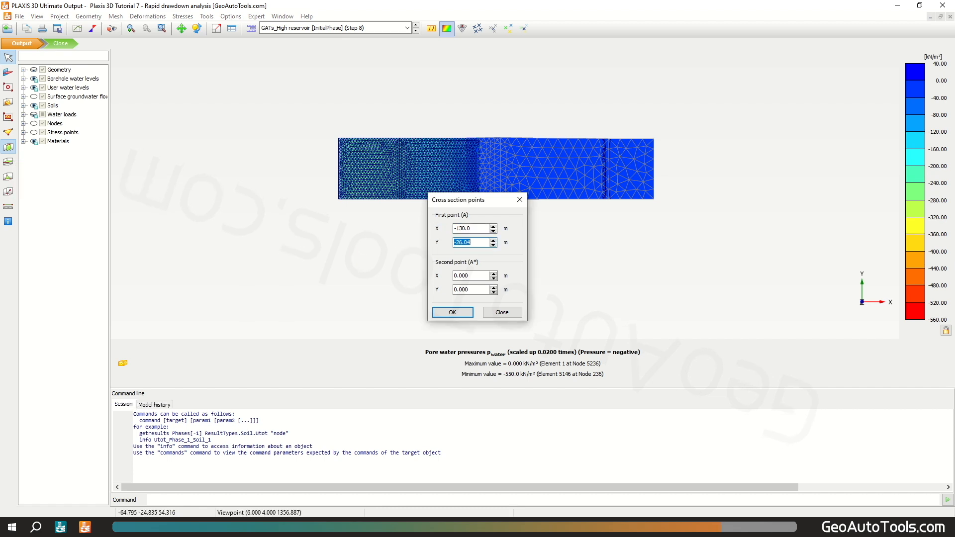
text(15)
key(Tab)
text(130)
key(Tab)
key(Return)
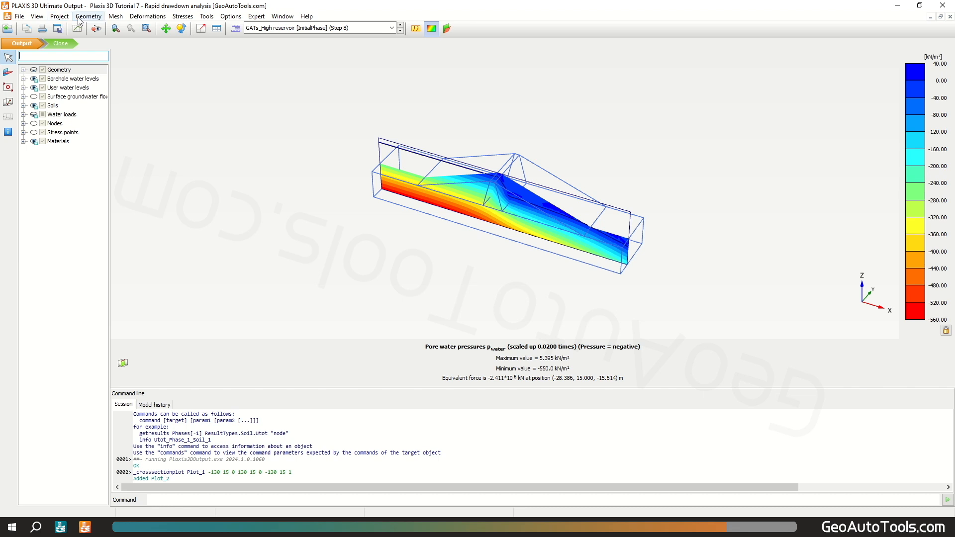
Set the cross section's viewpoint to the standard front view
click(37, 16)
click(90, 54)
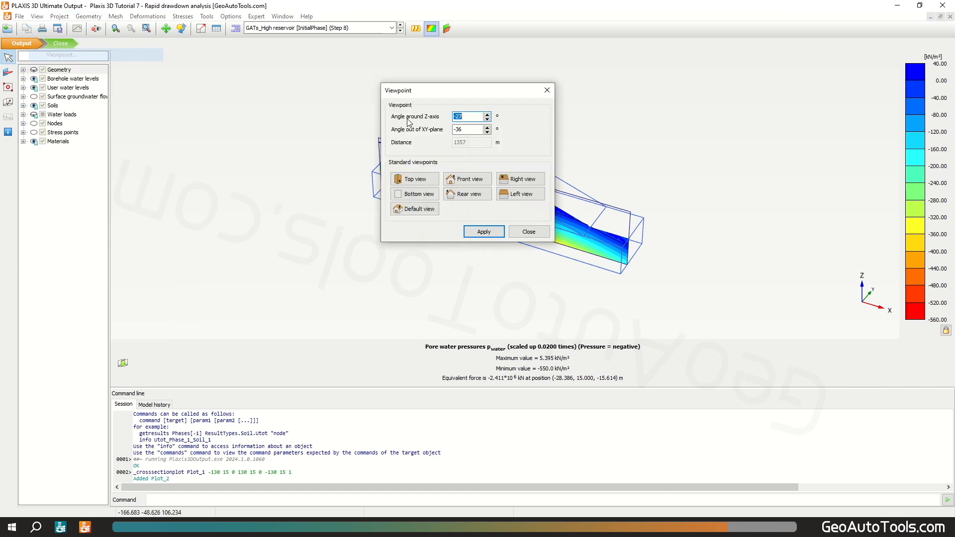
click(470, 180)
click(495, 236)
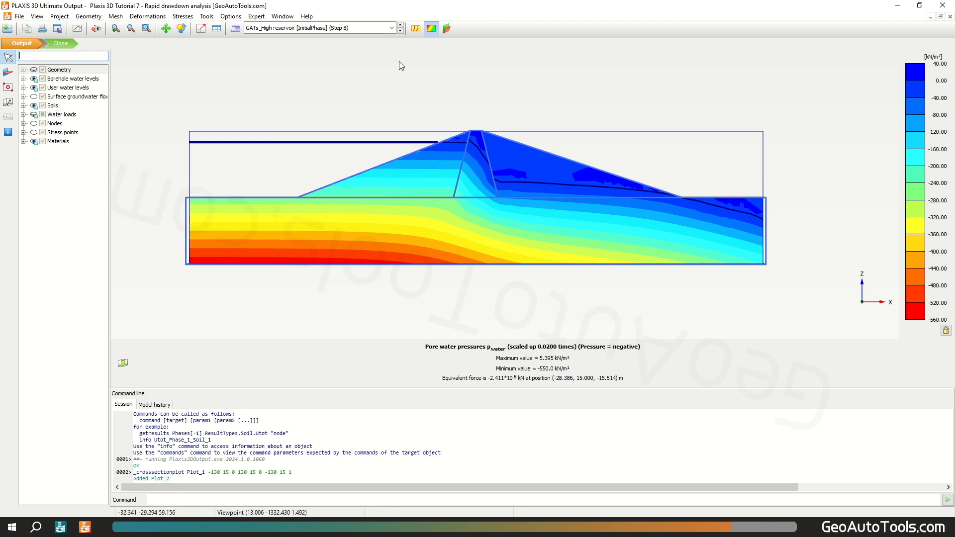
Display the cross section's pore water pressures for the rapid drawdown phase and unlock the legend scaling
click(386, 28)
click(382, 48)
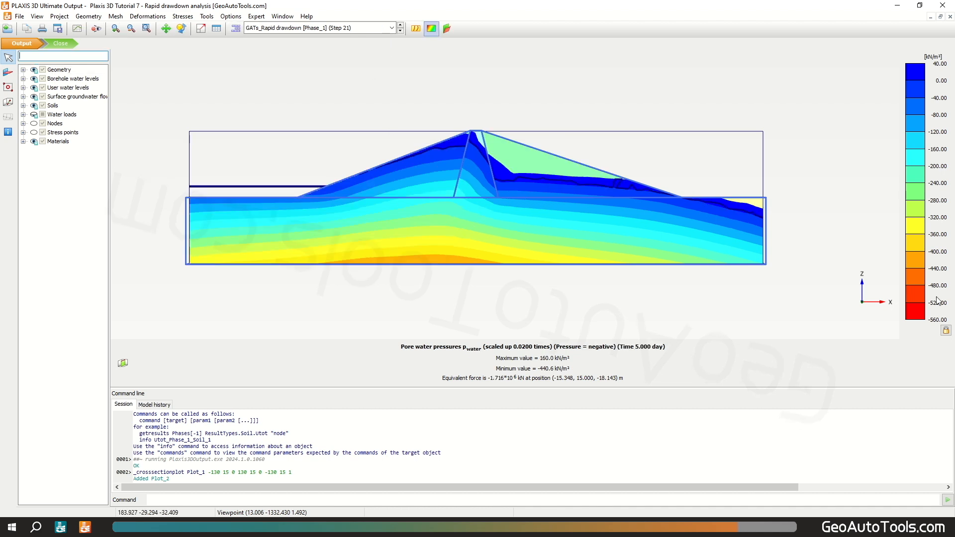
click(947, 329)
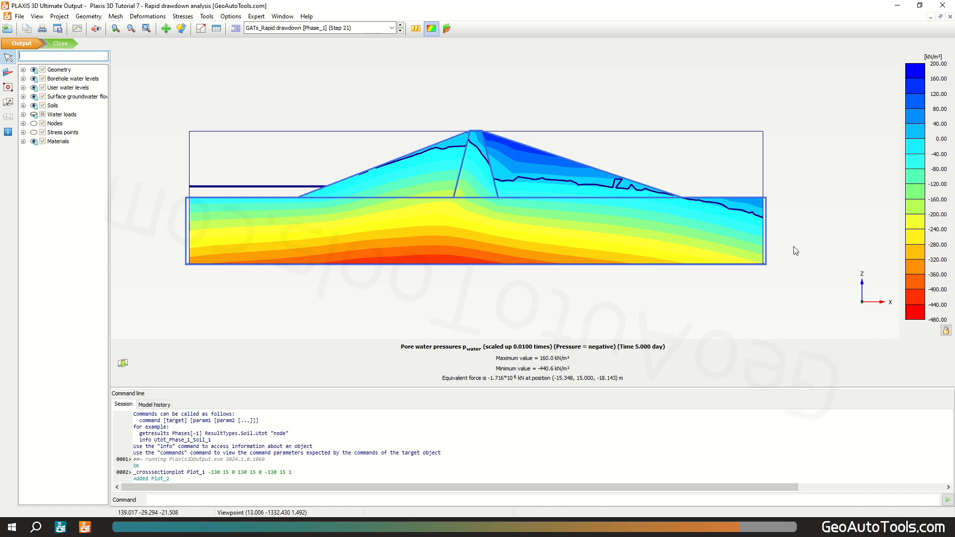
Show the slow drawdown phase in the cross section and scale its legend manually from -480 to 200 with 18 intervals
click(393, 28)
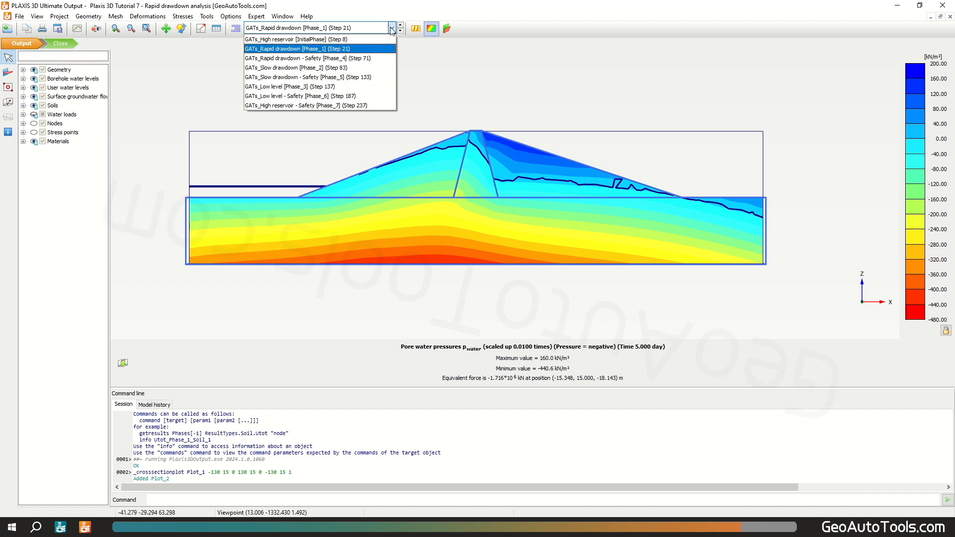
click(356, 69)
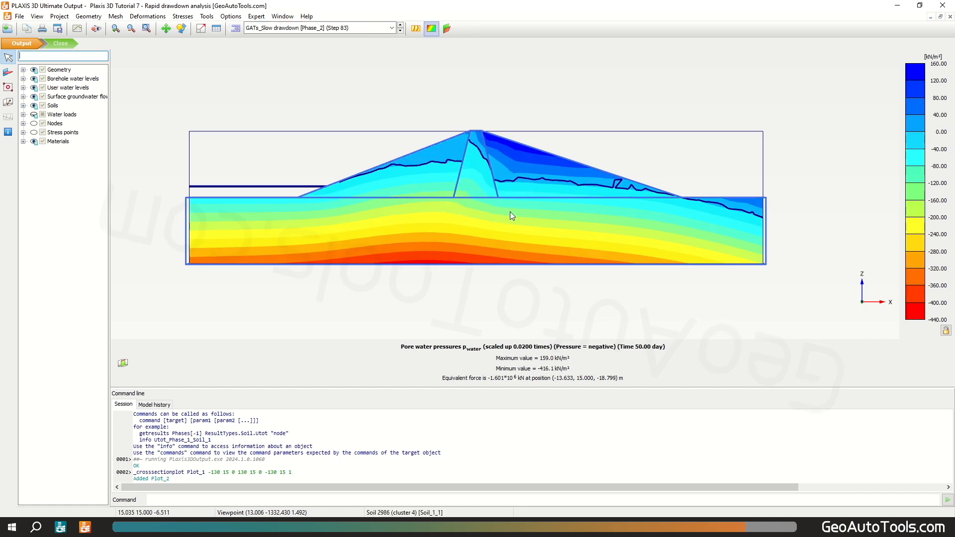
double_click(942, 308)
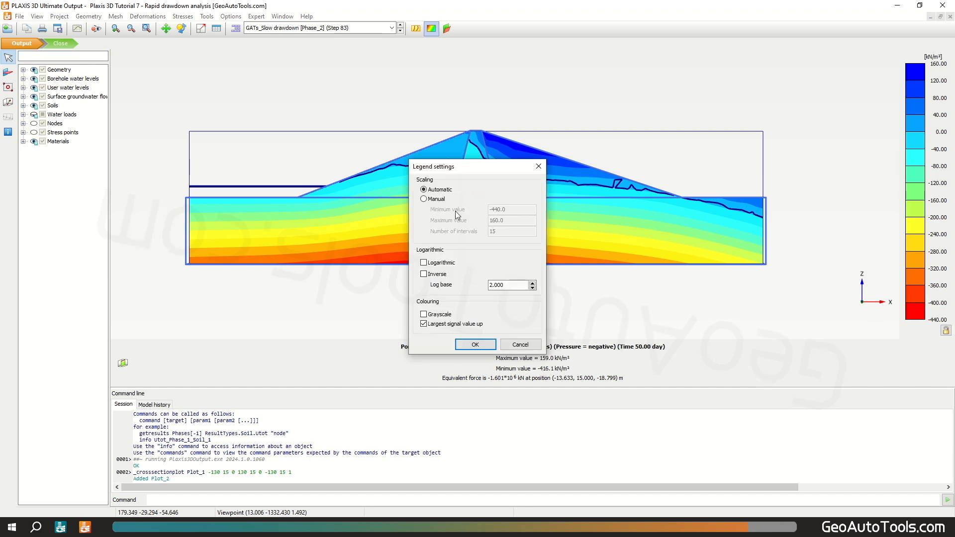
click(423, 199)
drag(506, 210, 491, 209)
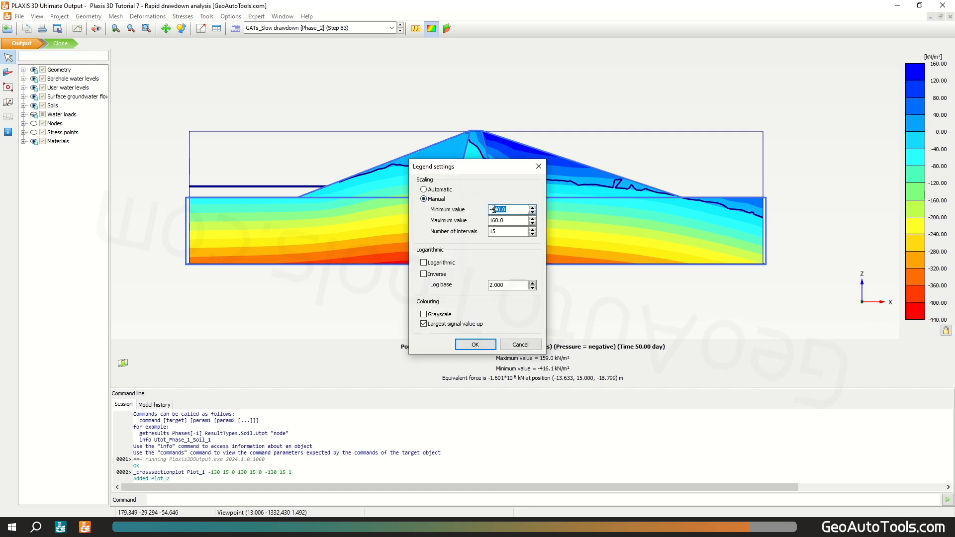
key(Tab)
text(2)
key(Tab)
click(476, 344)
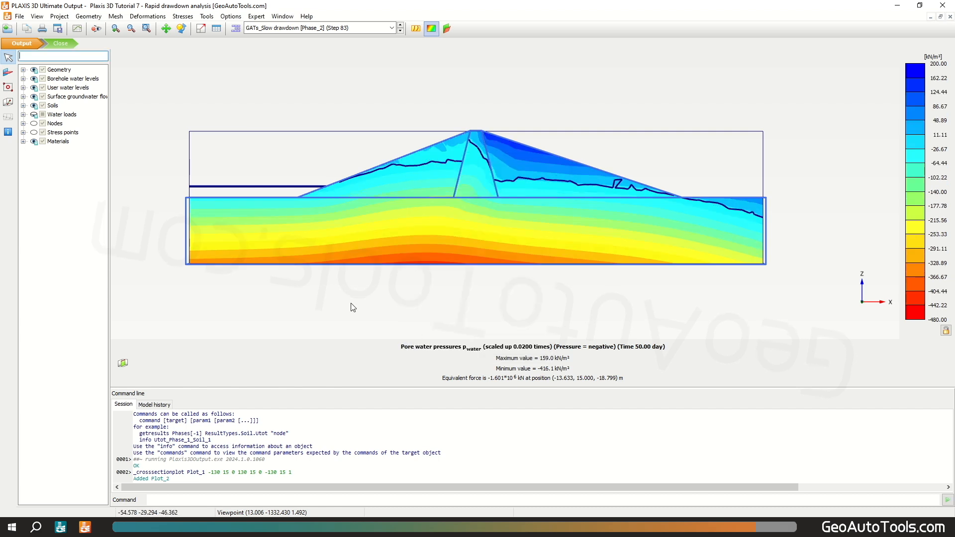
Show the low level phase's pore water pressures in the cross section and set its legend to automatic scaling
click(359, 31)
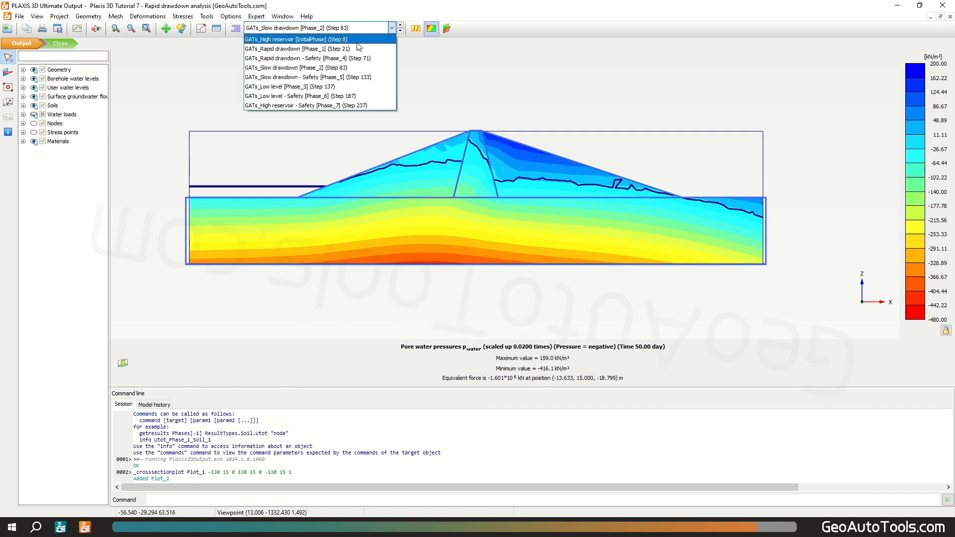
click(350, 88)
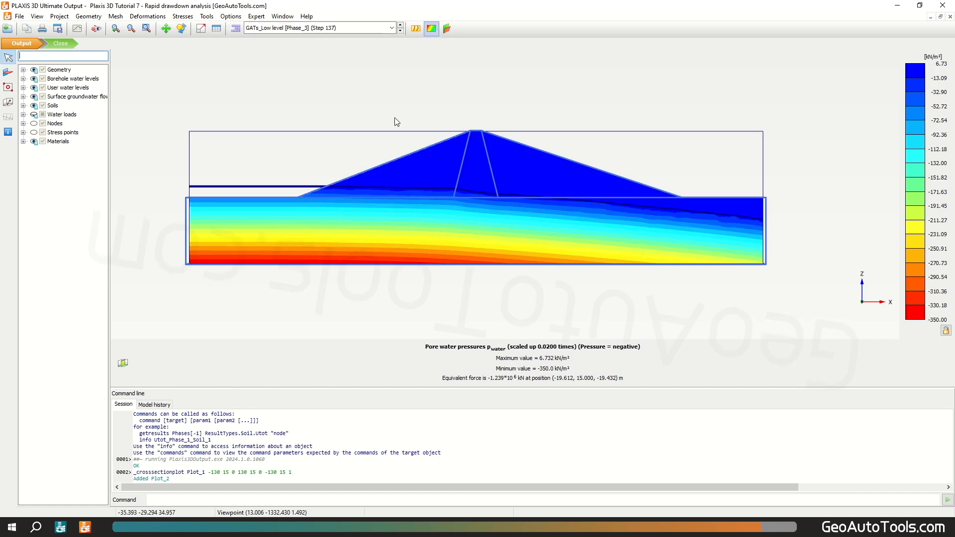
double_click(943, 251)
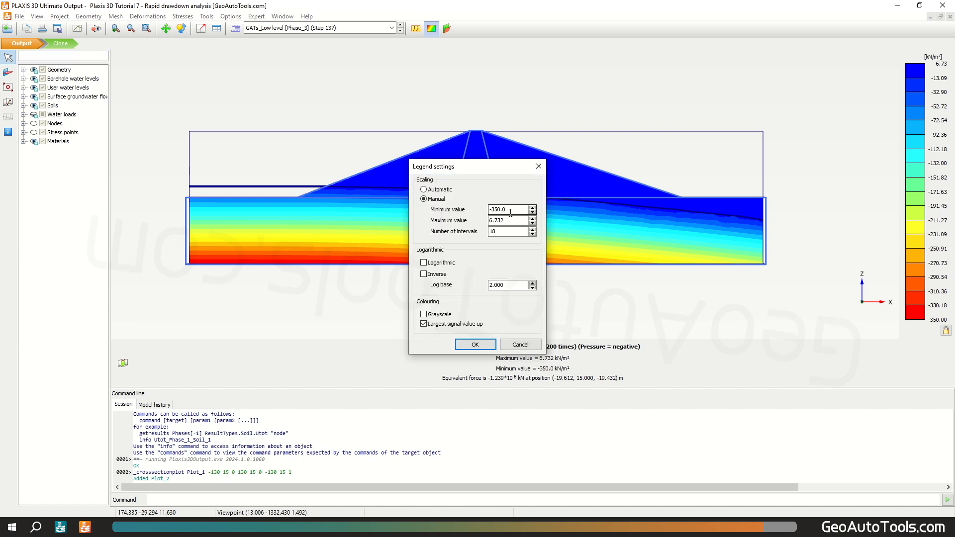
click(423, 190)
click(475, 344)
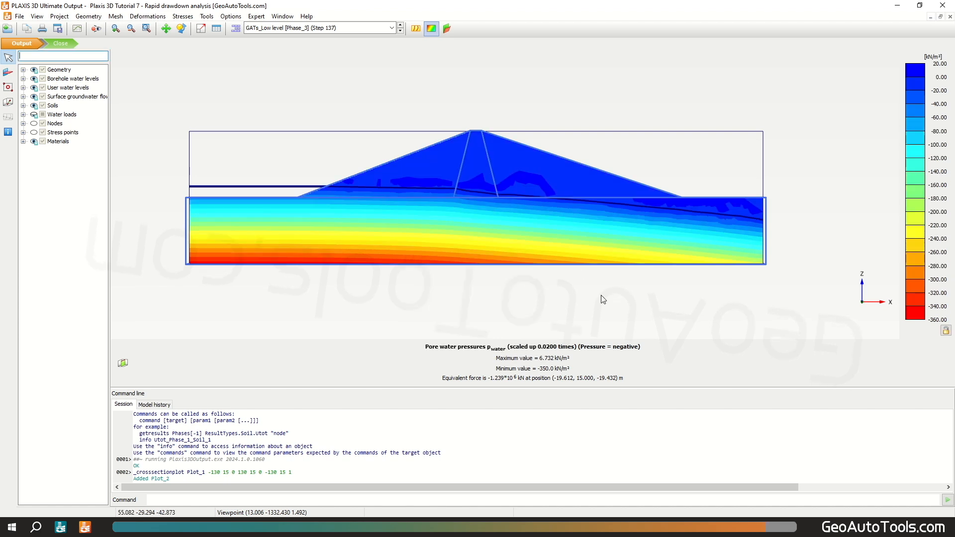
Scale the low level phase's legend manually from -560 to 40 with 18 intervals
double_click(939, 293)
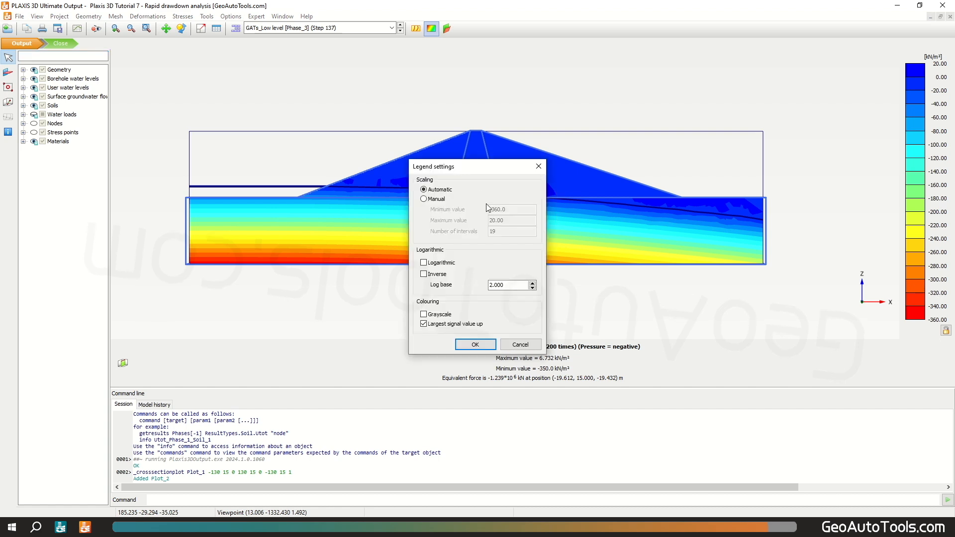
click(433, 199)
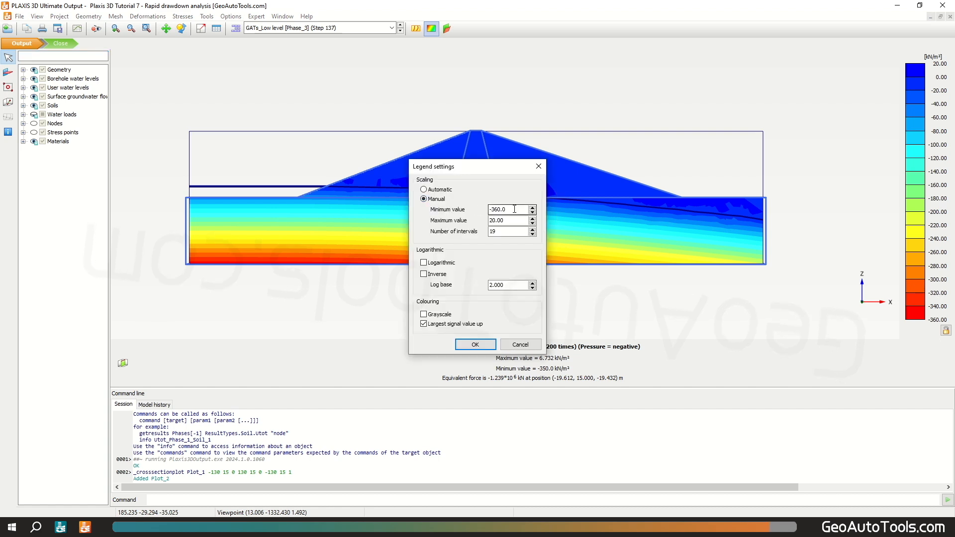
drag(515, 210, 494, 208)
text(560.0)
key(Tab)
text(40)
key(Tab)
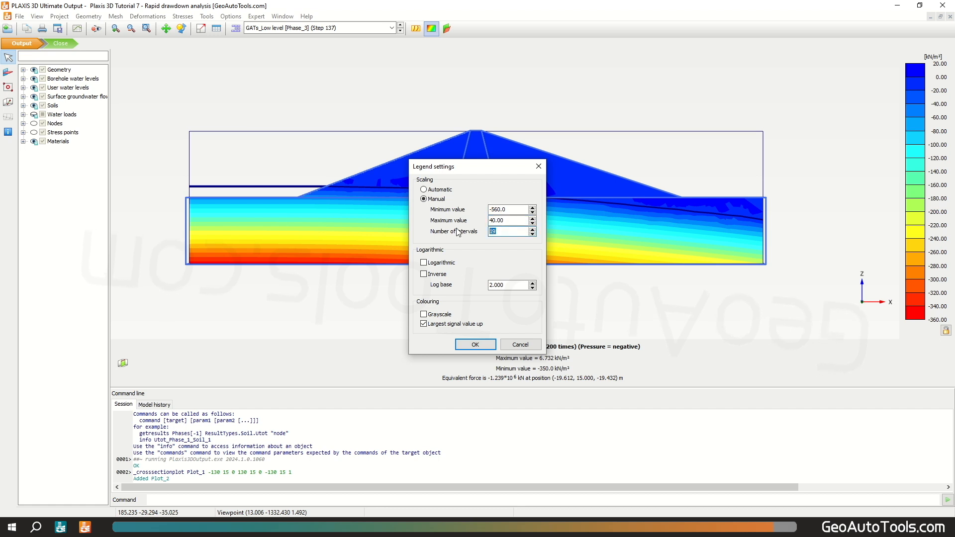
text(18)
click(475, 344)
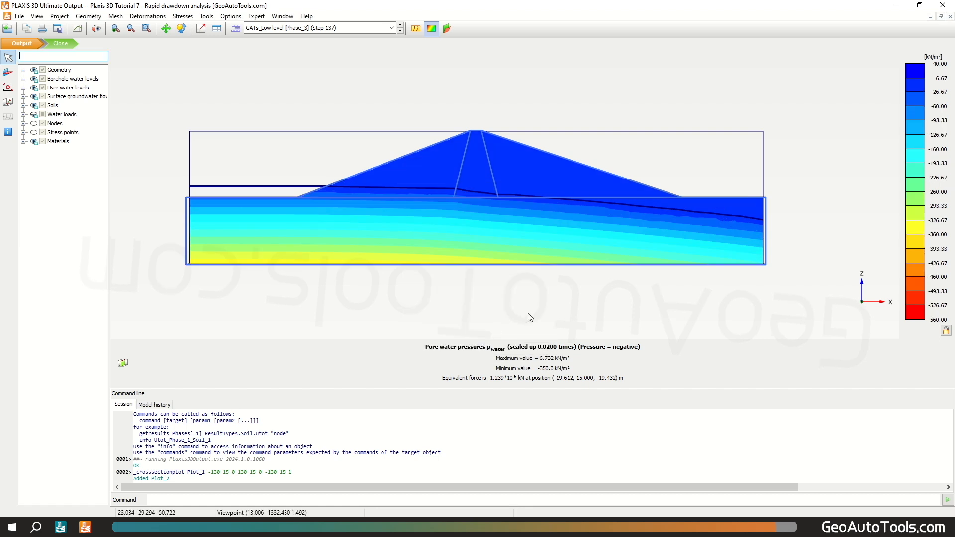
Start a new curve chart with the total displacement |u| of node 449 on the x-axis
click(79, 30)
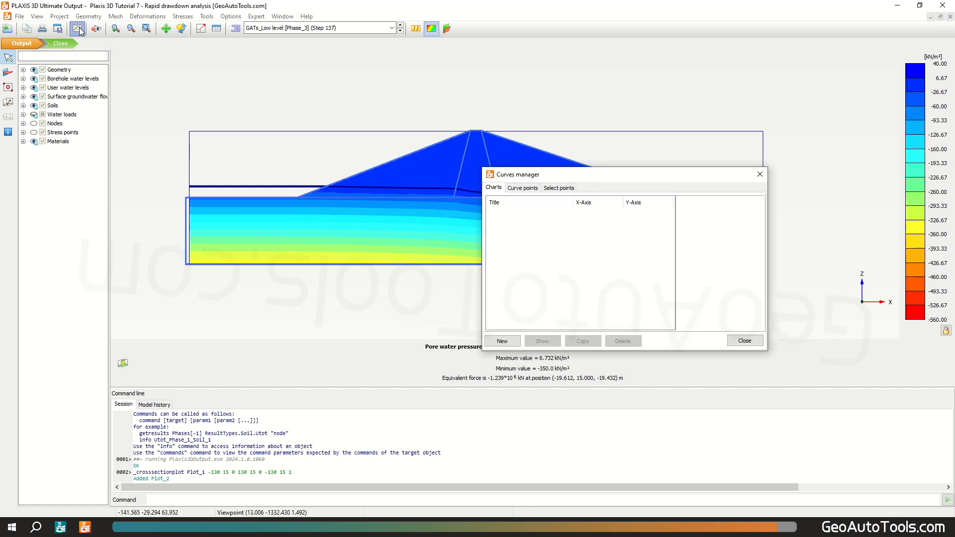
click(502, 341)
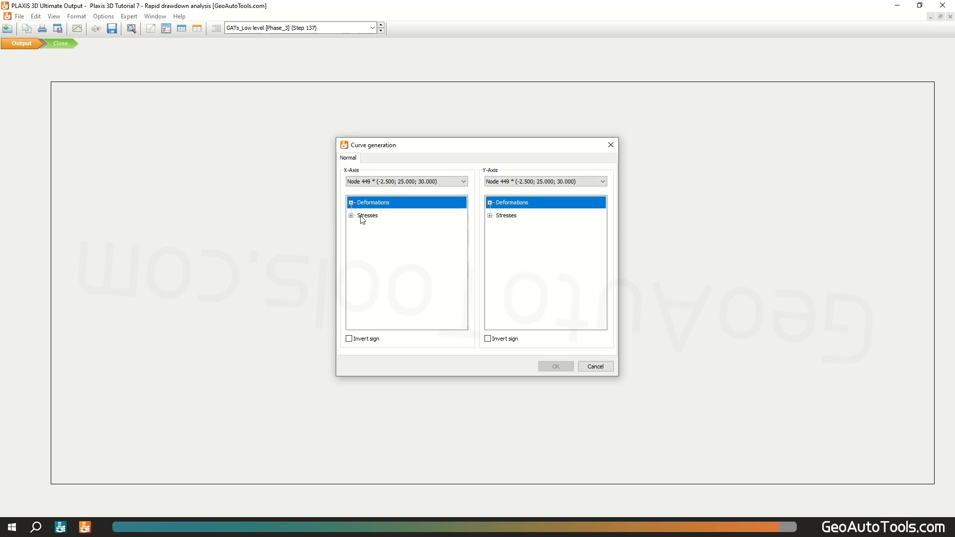
click(351, 203)
click(360, 228)
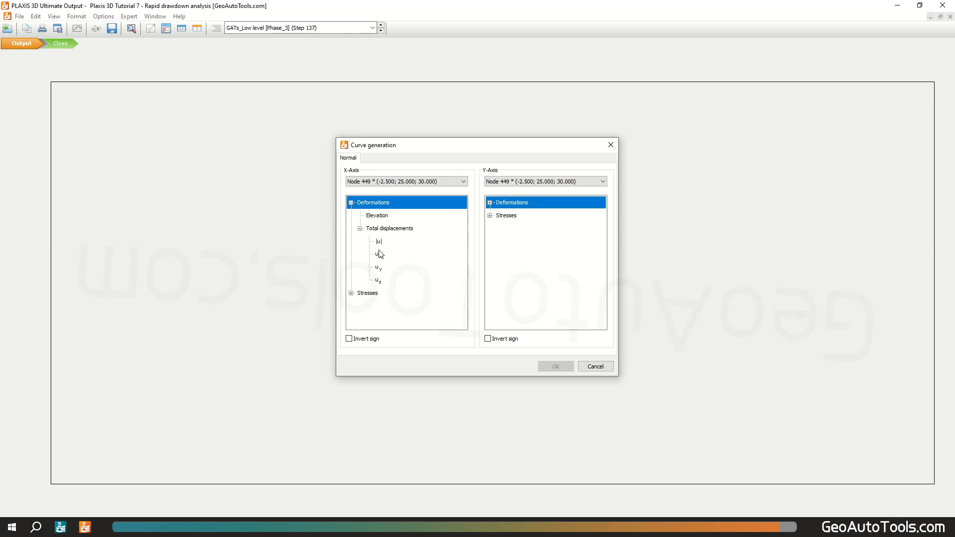
click(393, 242)
Assign the project multiplier ΣMsf to the y-axis and generate the chart
click(524, 184)
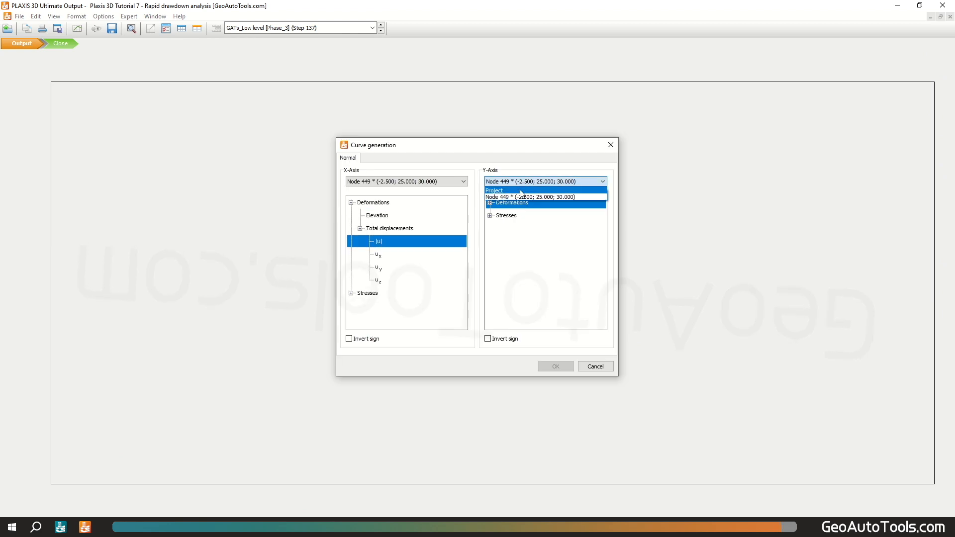
click(495, 190)
click(490, 228)
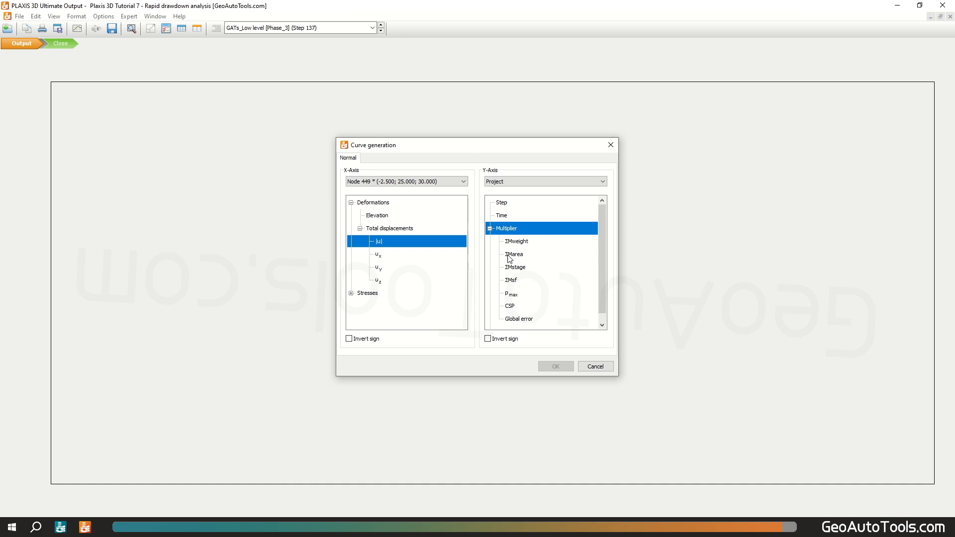
click(514, 281)
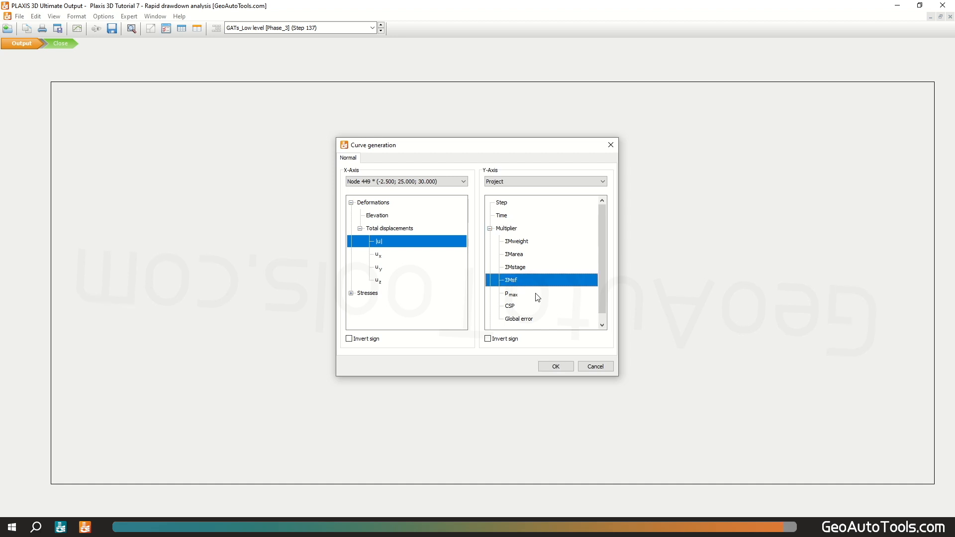
click(556, 367)
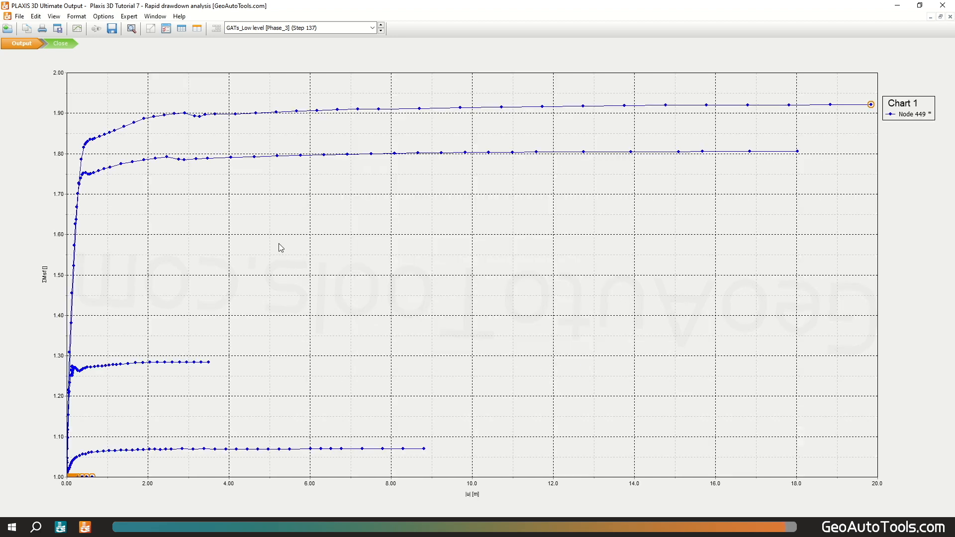
Scale the chart's x-axis manually with a maximum of 2.7 m
click(166, 30)
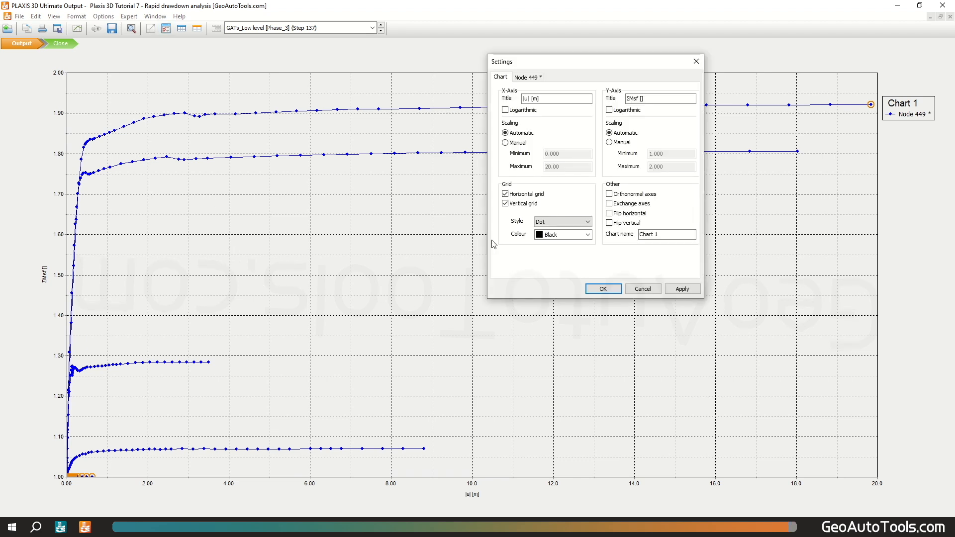
click(518, 143)
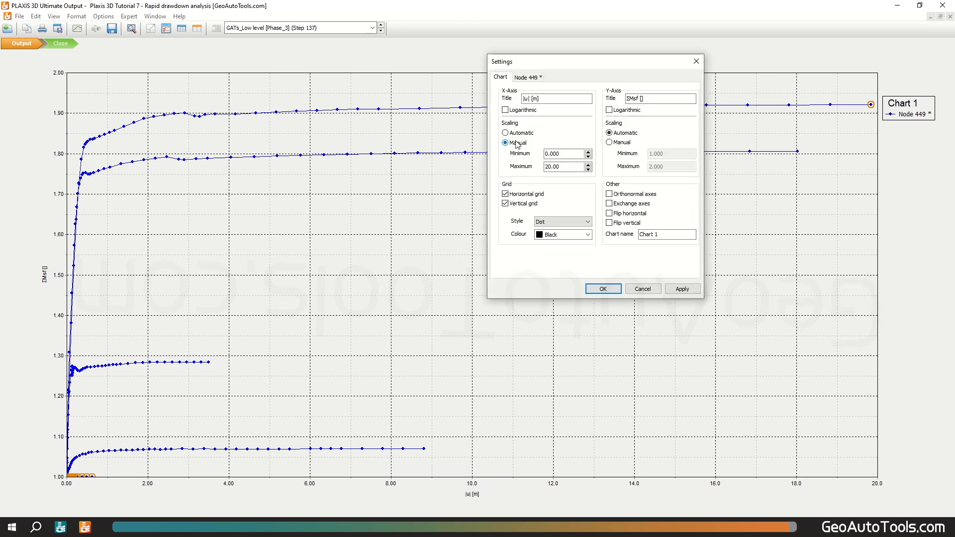
double_click(577, 170)
text(2.7)
click(681, 289)
click(608, 292)
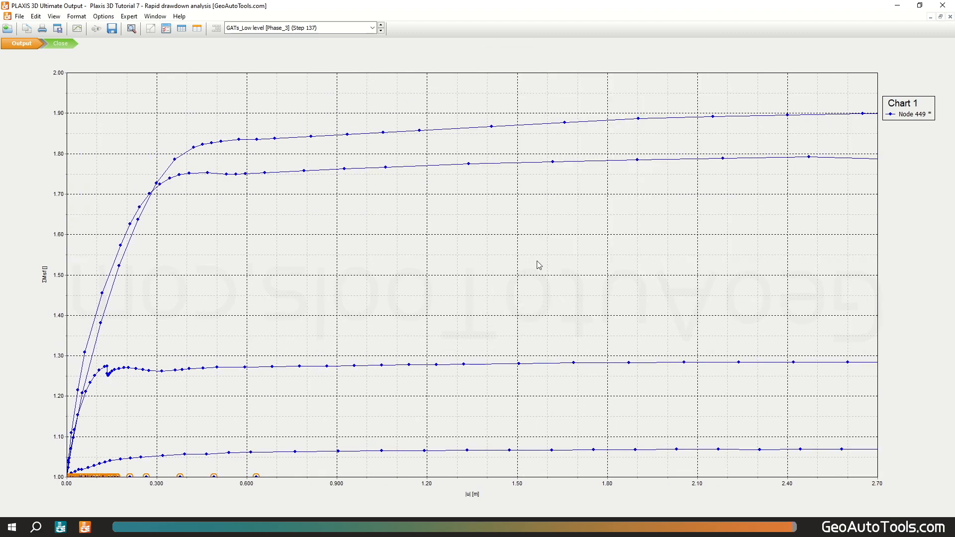